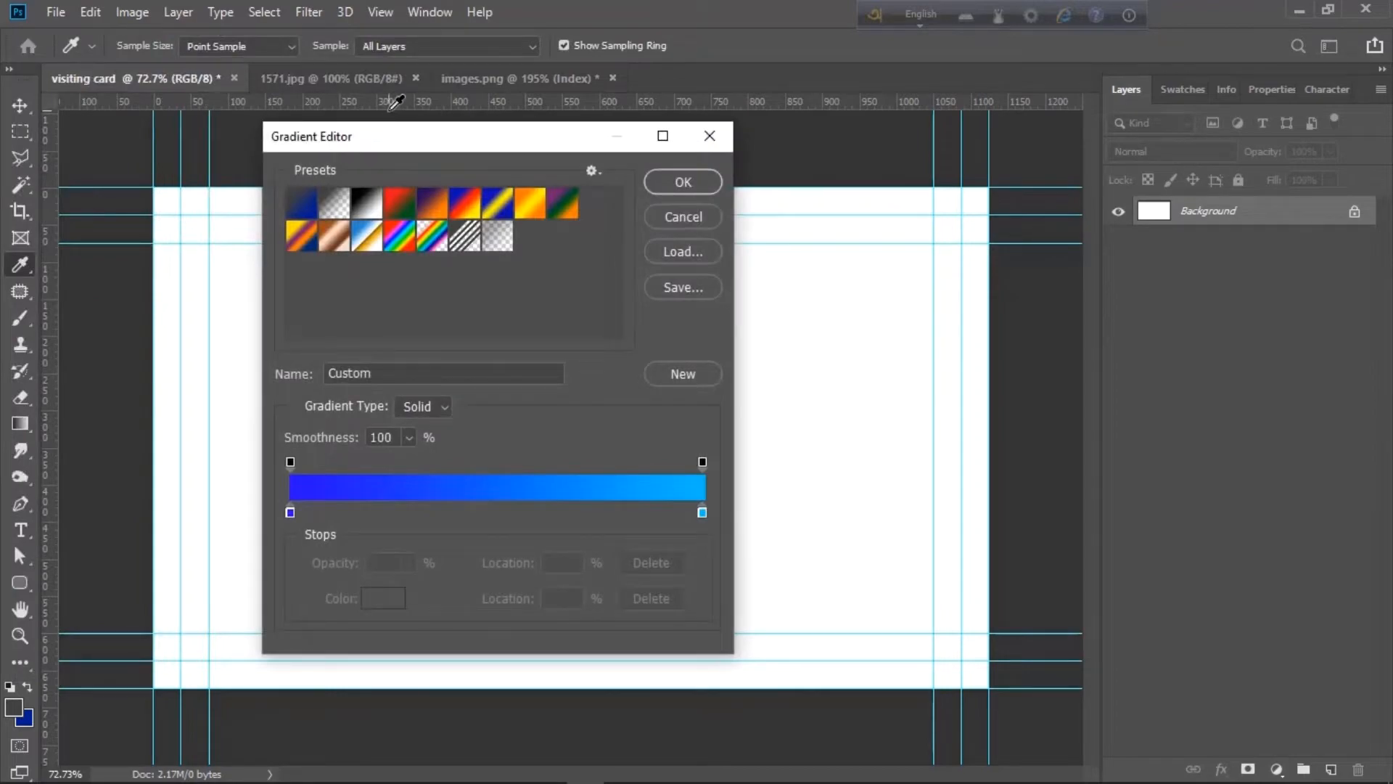
- Start from Foreground to Background and add a middle gradient stop coloured 2a00ff
{"action": "left_click_drag", "start_coordinate": [391, 146], "coordinate": [950, 137]}
{"action": "left_click", "coordinate": [848, 190]}
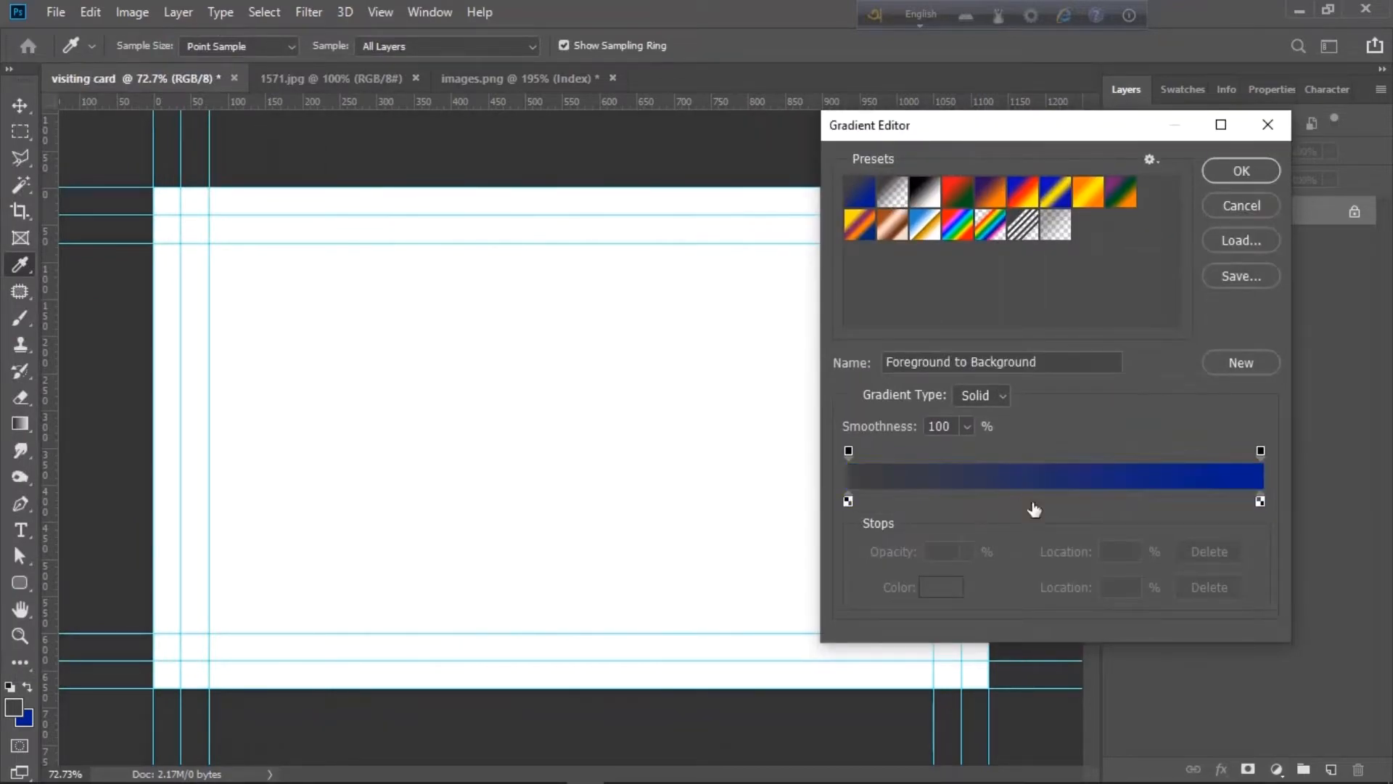
{"action": "left_click", "coordinate": [1051, 500]}
{"action": "left_click_drag", "start_coordinate": [1051, 500], "coordinate": [1063, 502]}
{"action": "double_click", "coordinate": [1063, 503]}
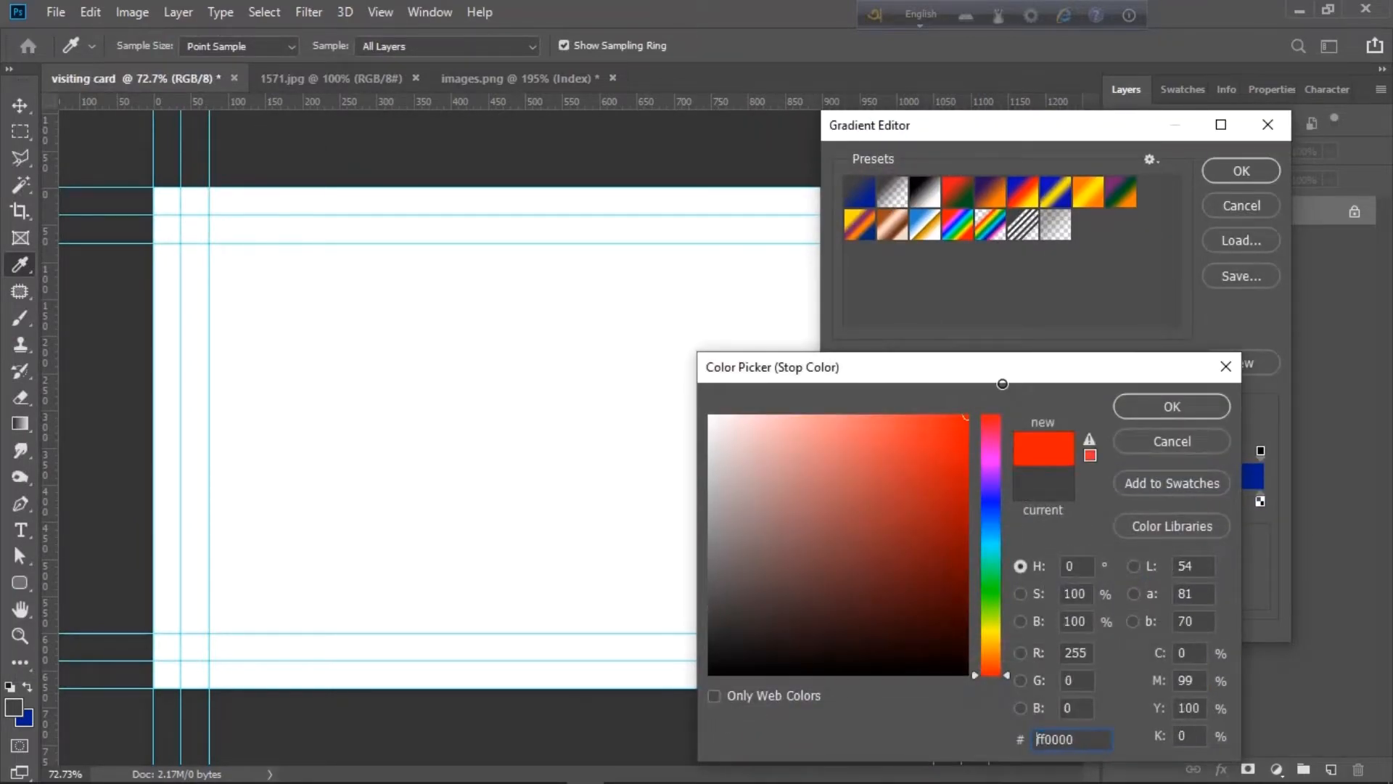
{"action": "left_click_drag", "start_coordinate": [892, 370], "coordinate": [686, 349]}
{"action": "left_click", "coordinate": [721, 504]}
{"action": "type", "text": "2a00ff"}
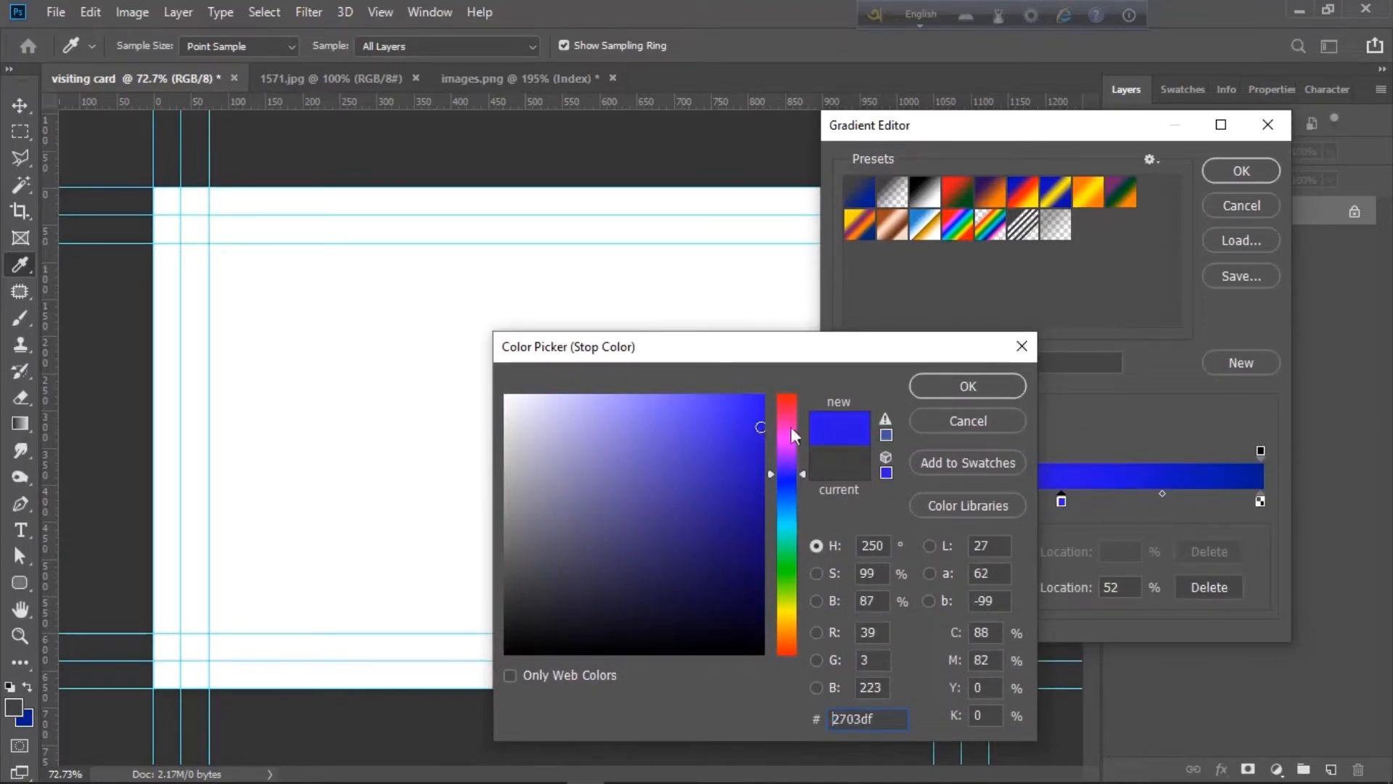
{"action": "left_click", "coordinate": [968, 386]}
- Adjust the gradient's end stops and accept the finished blue gradient
{"action": "double_click", "coordinate": [1261, 501]}
{"action": "left_click", "coordinate": [968, 386]}
{"action": "left_click", "coordinate": [848, 500]}
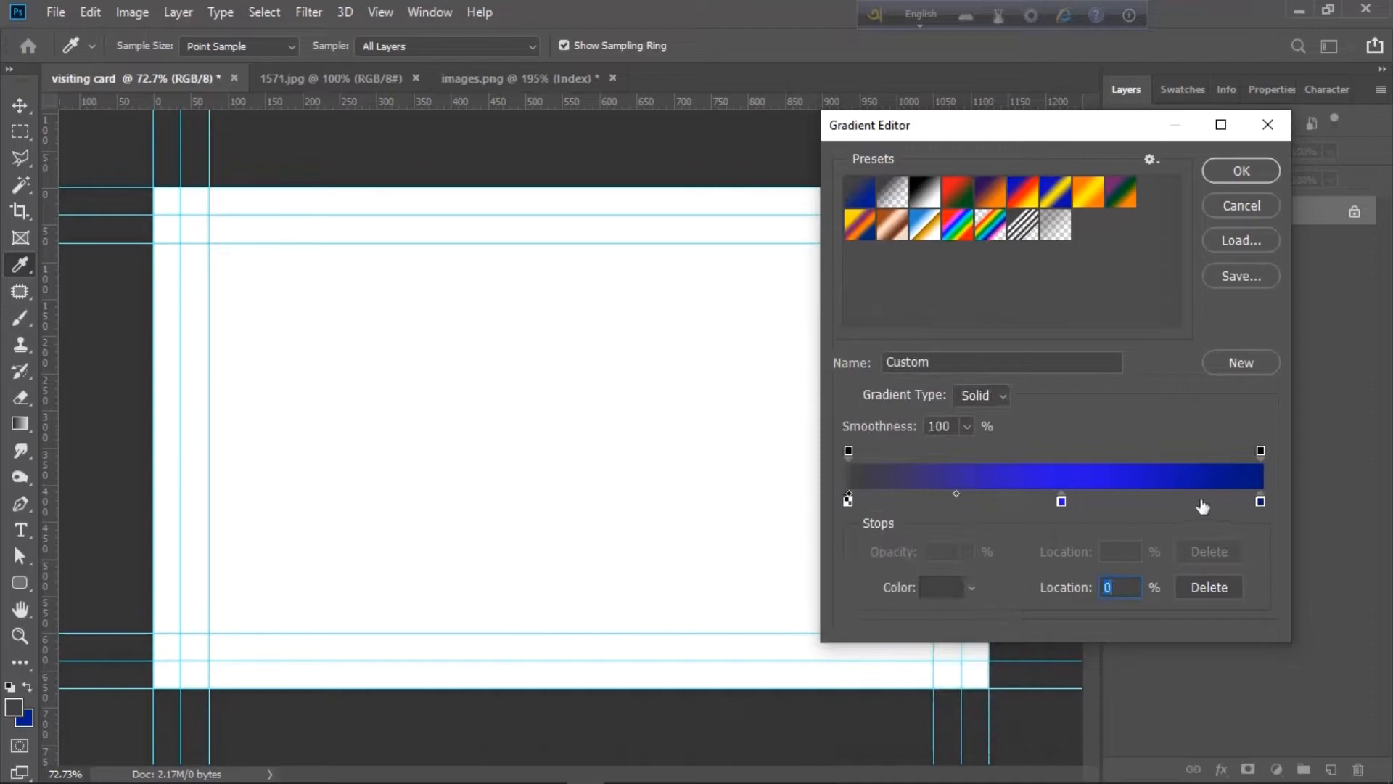
{"action": "left_click", "coordinate": [1235, 170]}
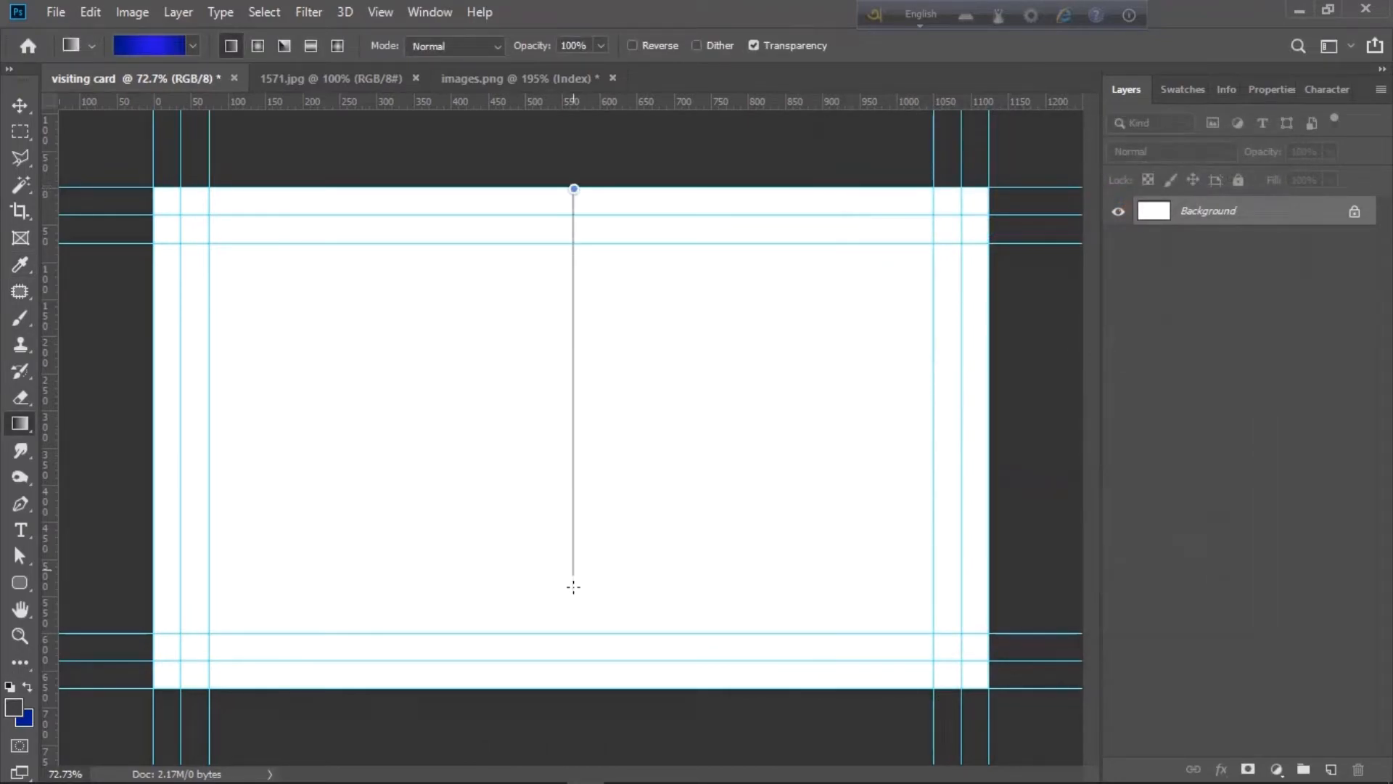
- Fill the card top-to-bottom with the blue gradient and draw a 521 × 50 px rounded bar at lower left
{"action": "left_click_drag", "start_coordinate": [573, 586], "coordinate": [571, 688]}
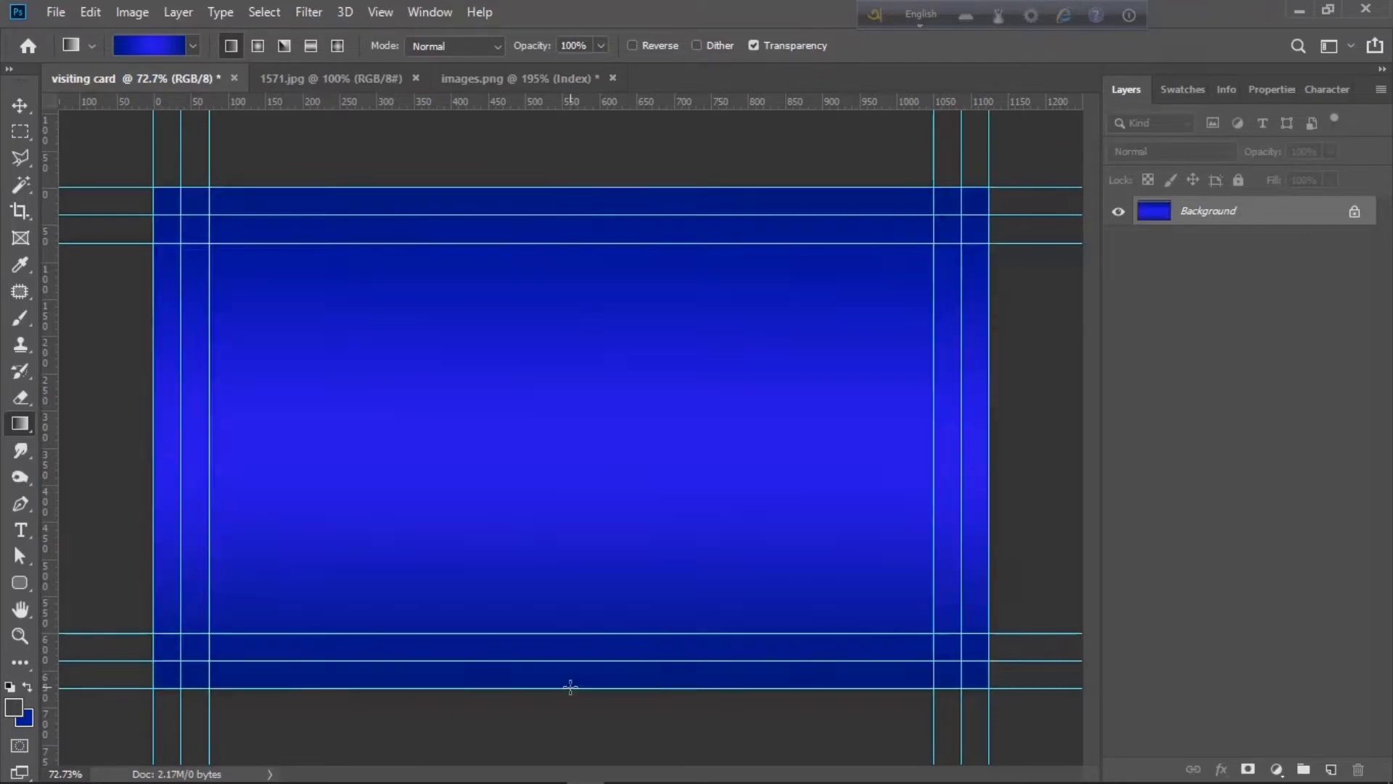
{"action": "left_click", "coordinate": [32, 582]}
{"action": "left_click_drag", "start_coordinate": [154, 564], "coordinate": [540, 600]}
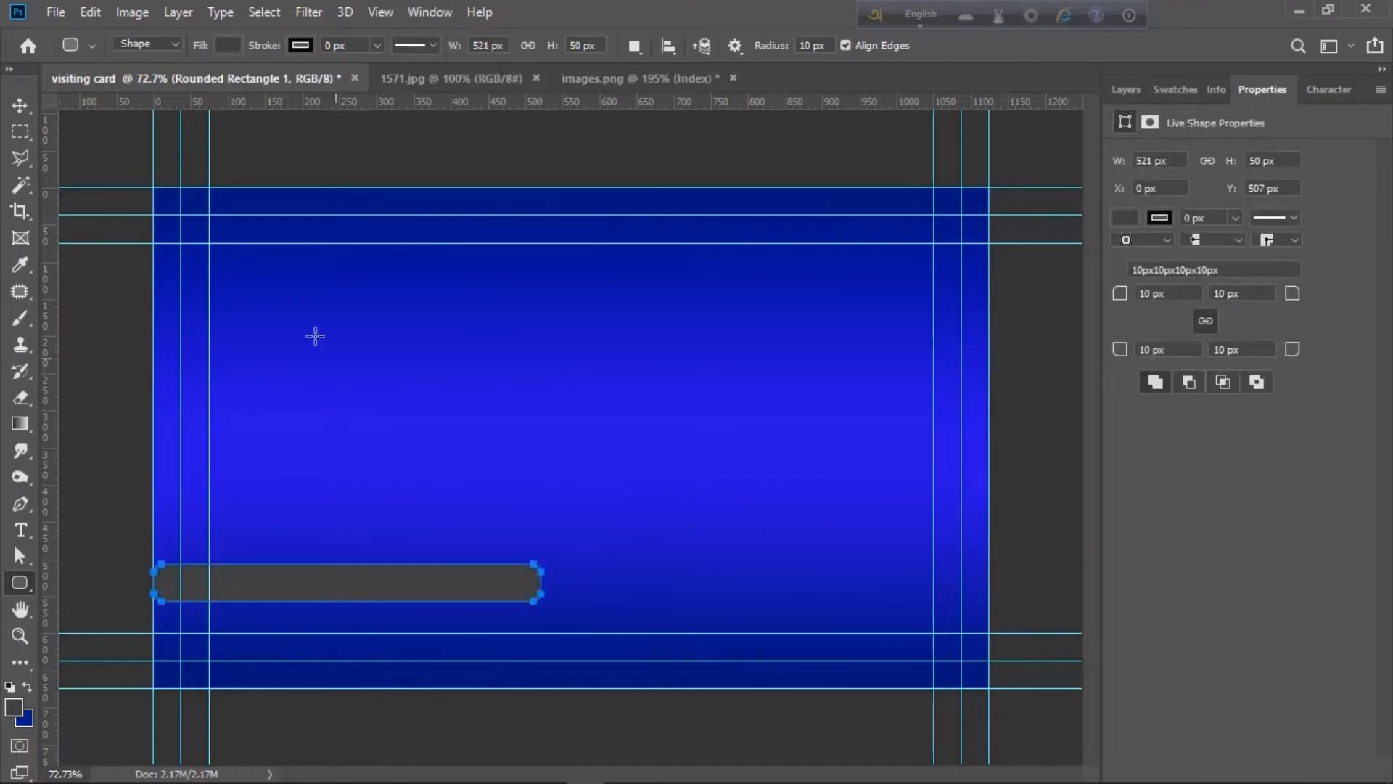
- Fill the rounded bar with green
{"action": "left_click", "coordinate": [1121, 222]}
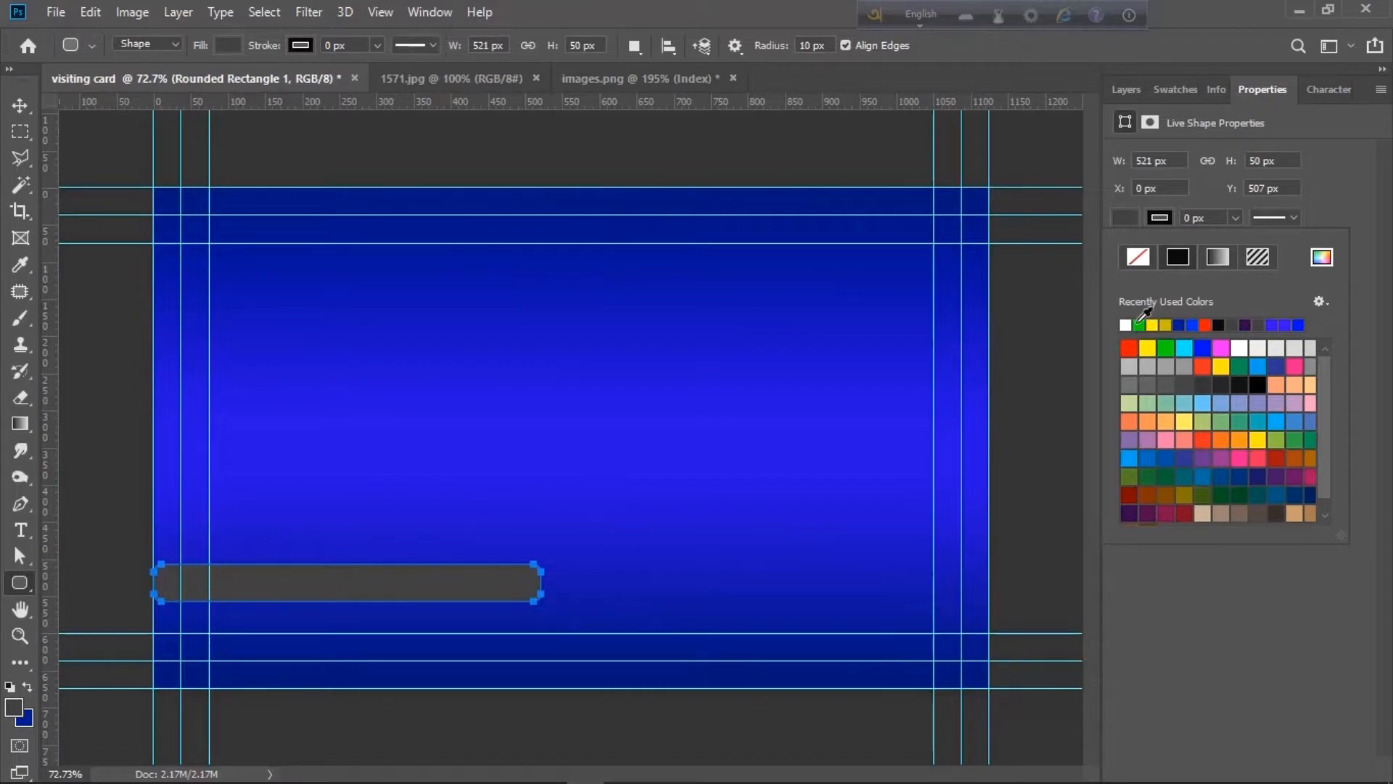
{"action": "left_click", "coordinate": [1139, 324]}
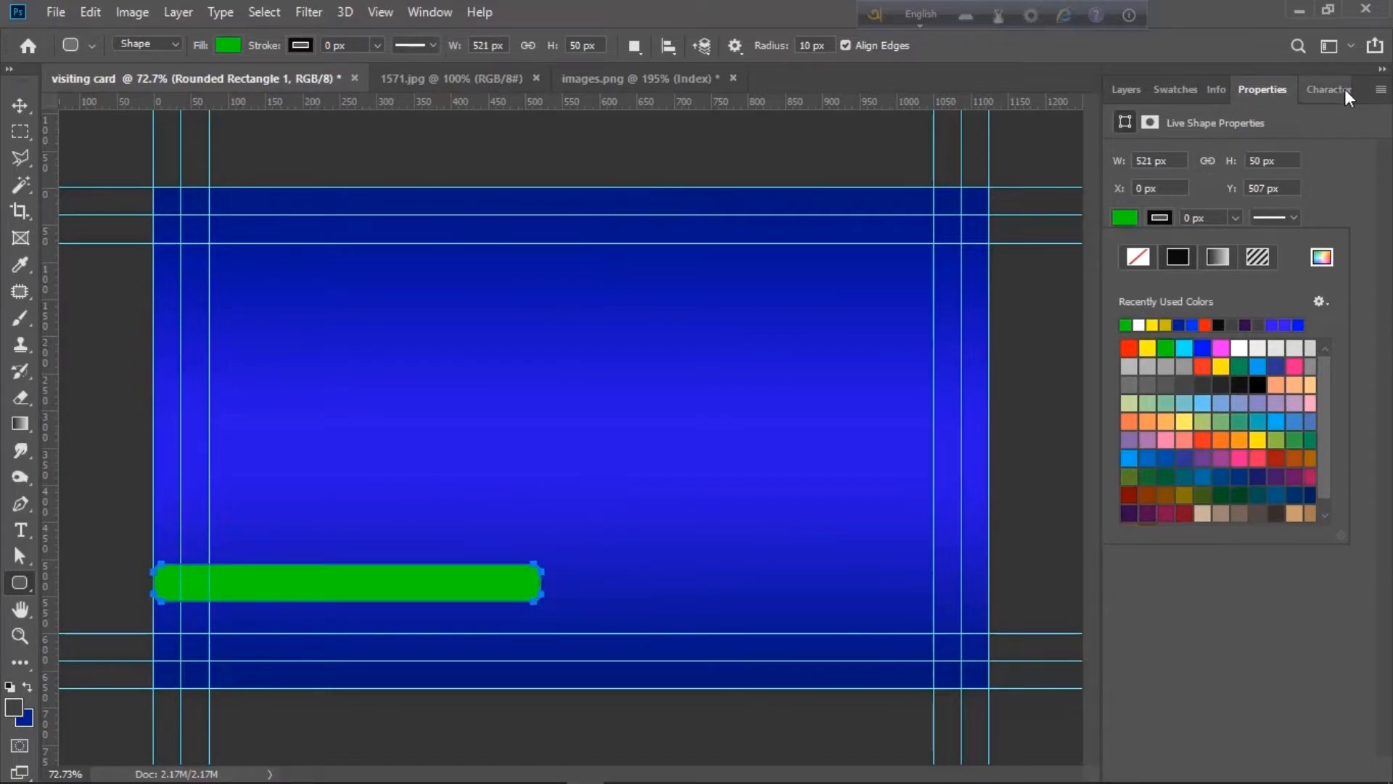
{"action": "left_click", "coordinate": [1275, 90]}
- Stretch the green bar wider so it reaches the card's left edge
{"action": "key", "text": "v"}
{"action": "mouse_move", "coordinate": [314, 595]}
{"action": "left_mouse_down"}
{"action": "mouse_move", "coordinate": [286, 591]}
{"action": "mouse_move", "coordinate": [322, 597]}
{"action": "left_mouse_up"}
{"action": "key", "text": "ctrl+t"}
{"action": "left_click_drag", "start_coordinate": [540, 582], "coordinate": [570, 582]}
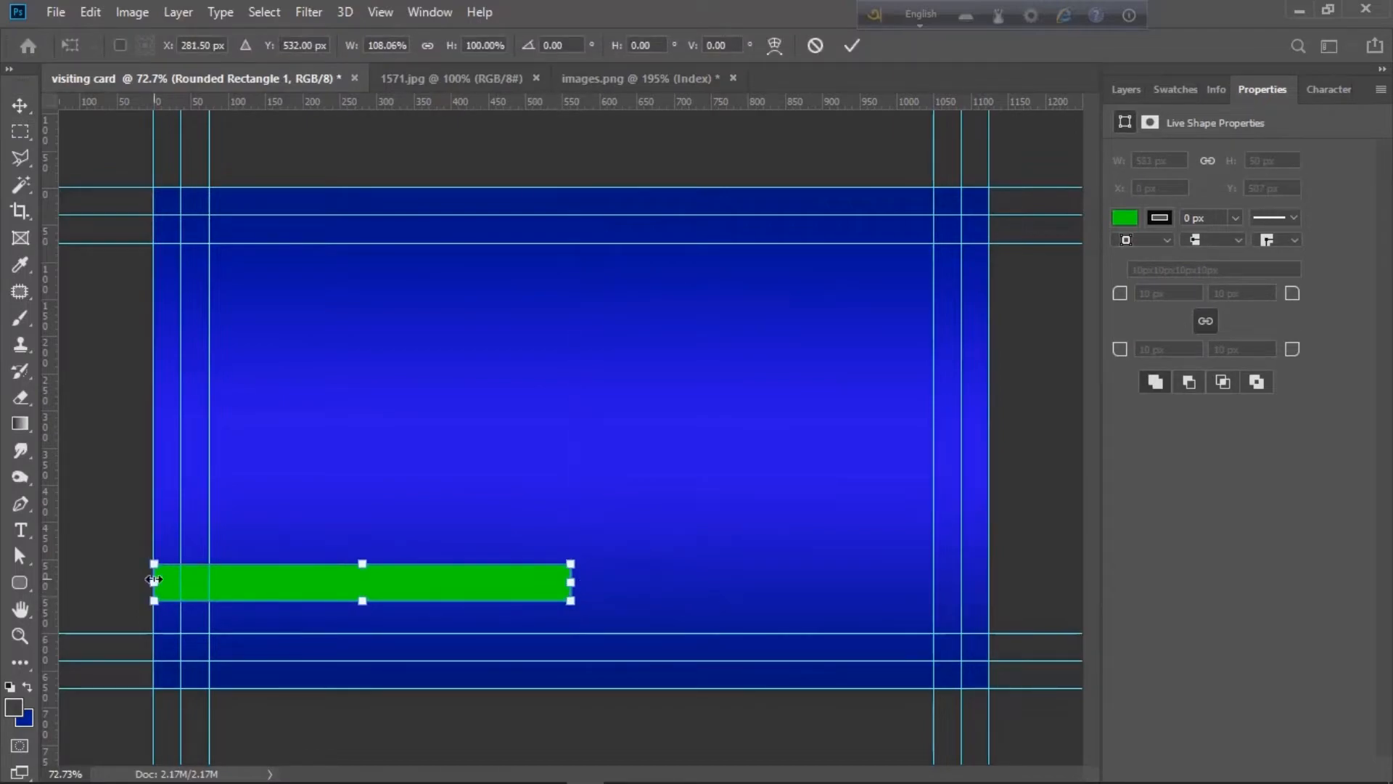
{"action": "left_click_drag", "start_coordinate": [154, 582], "coordinate": [122, 582]}
{"action": "key", "text": "Return"}
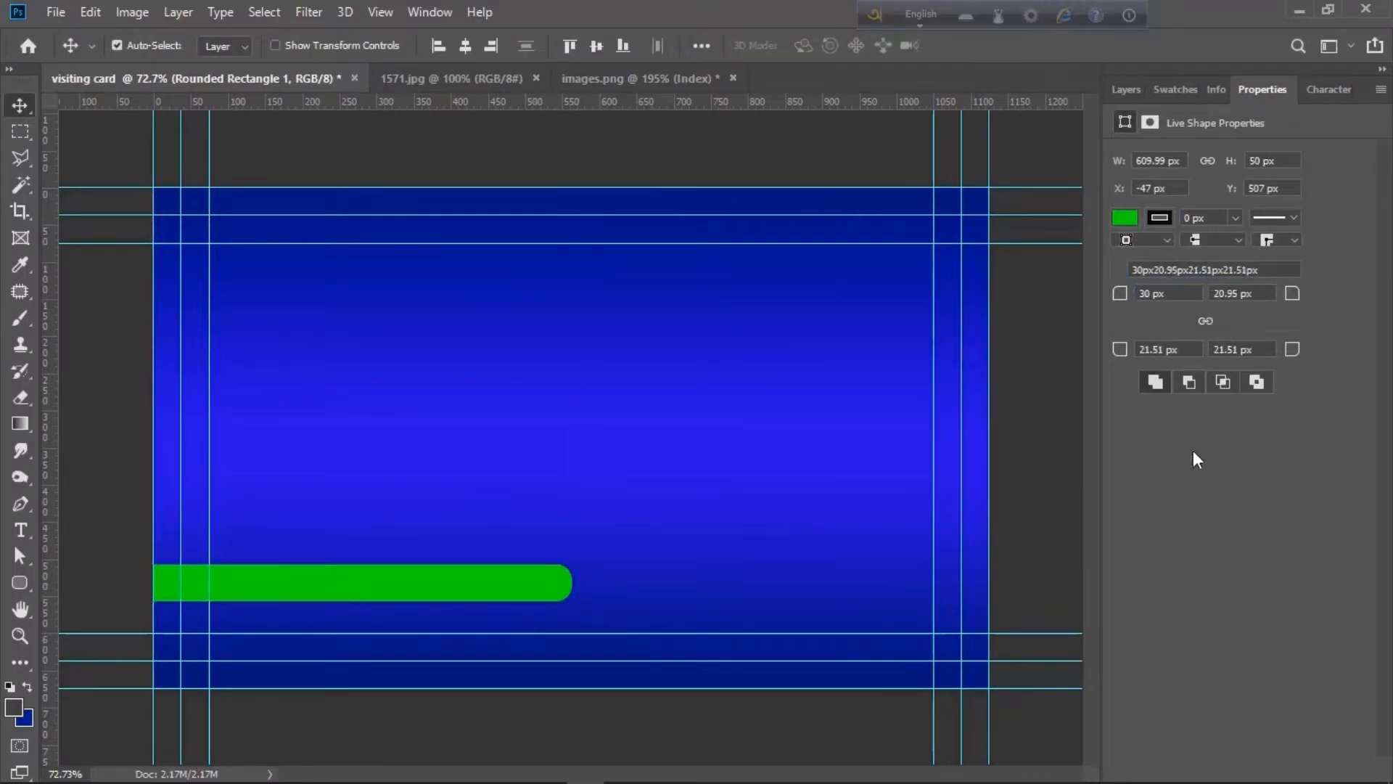
- Duplicate the bar onto the right half with a gap and make the copy white
{"action": "left_click_drag", "start_coordinate": [431, 583], "coordinate": [890, 590]}
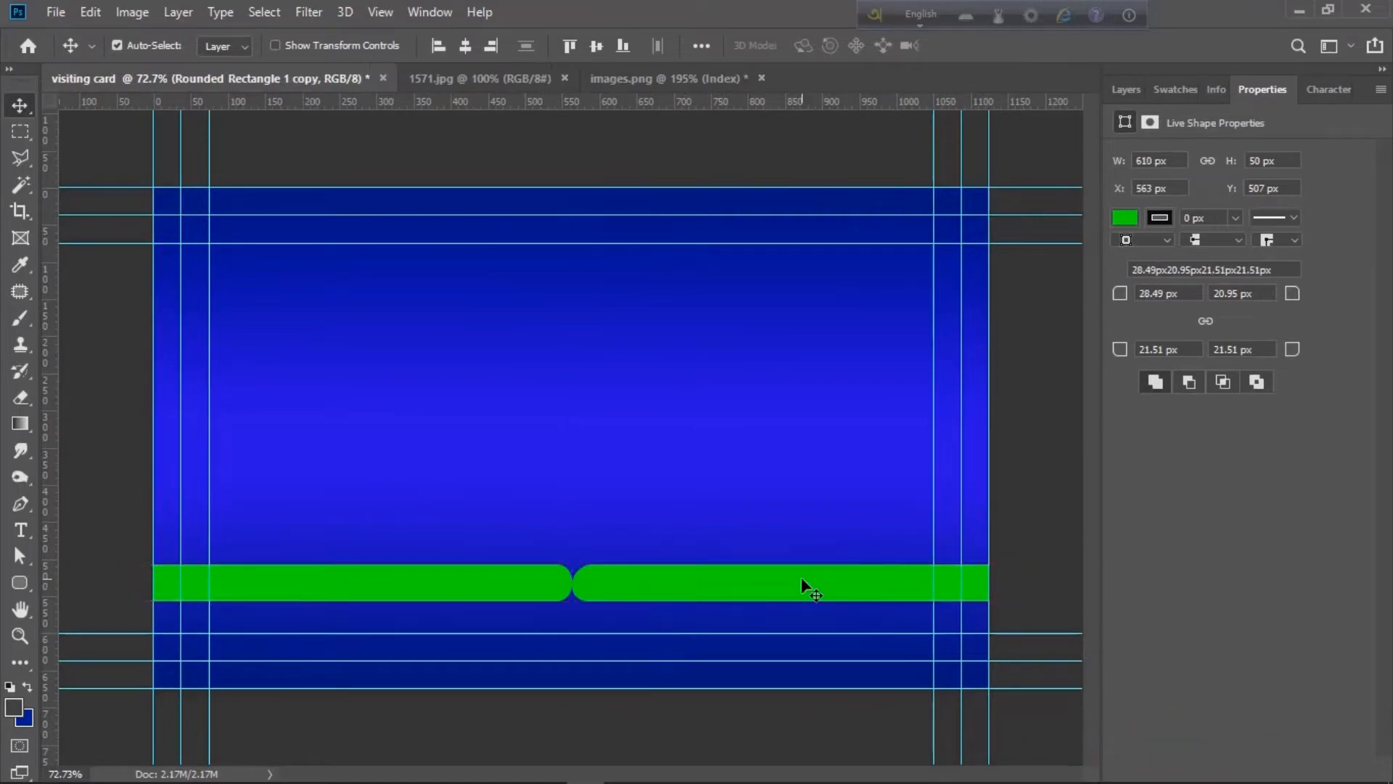
{"action": "left_click", "coordinate": [1124, 218]}
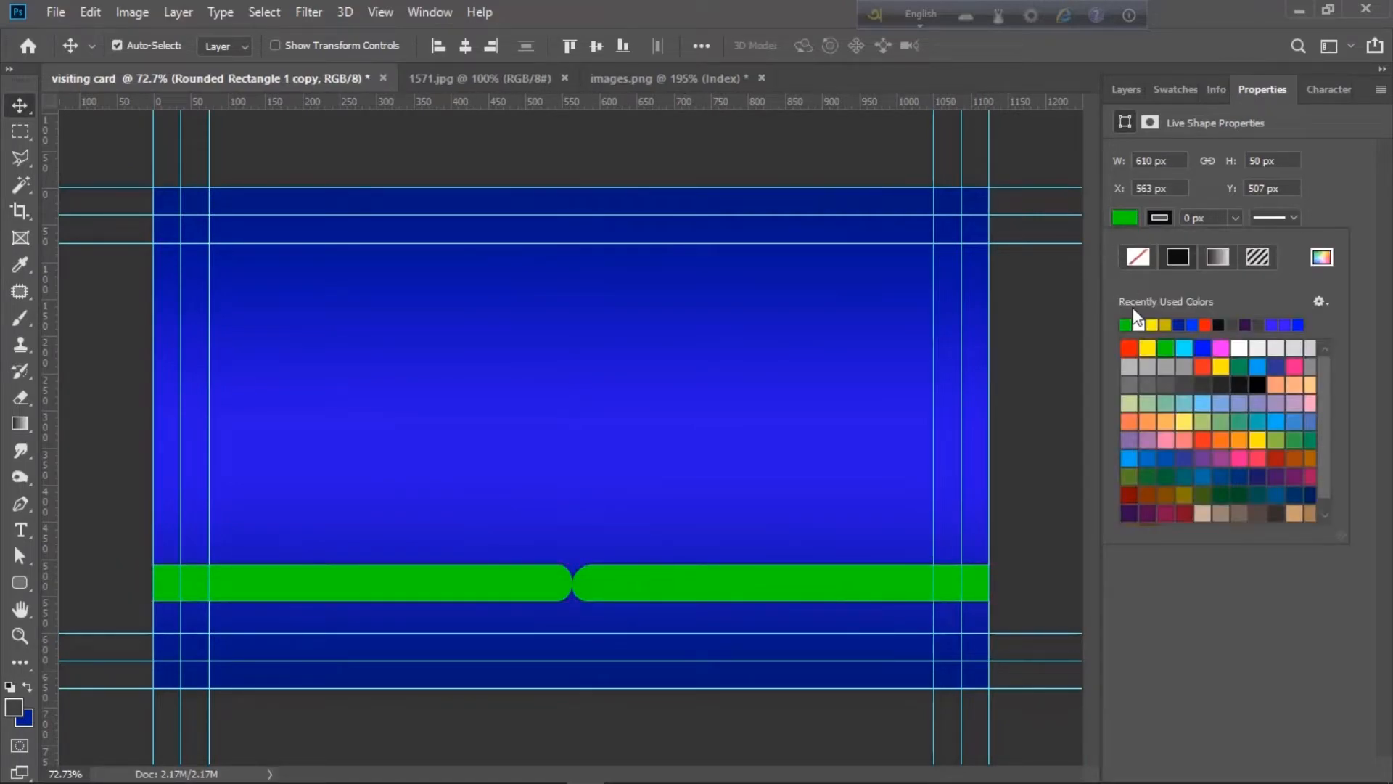
{"action": "left_click", "coordinate": [1139, 324]}
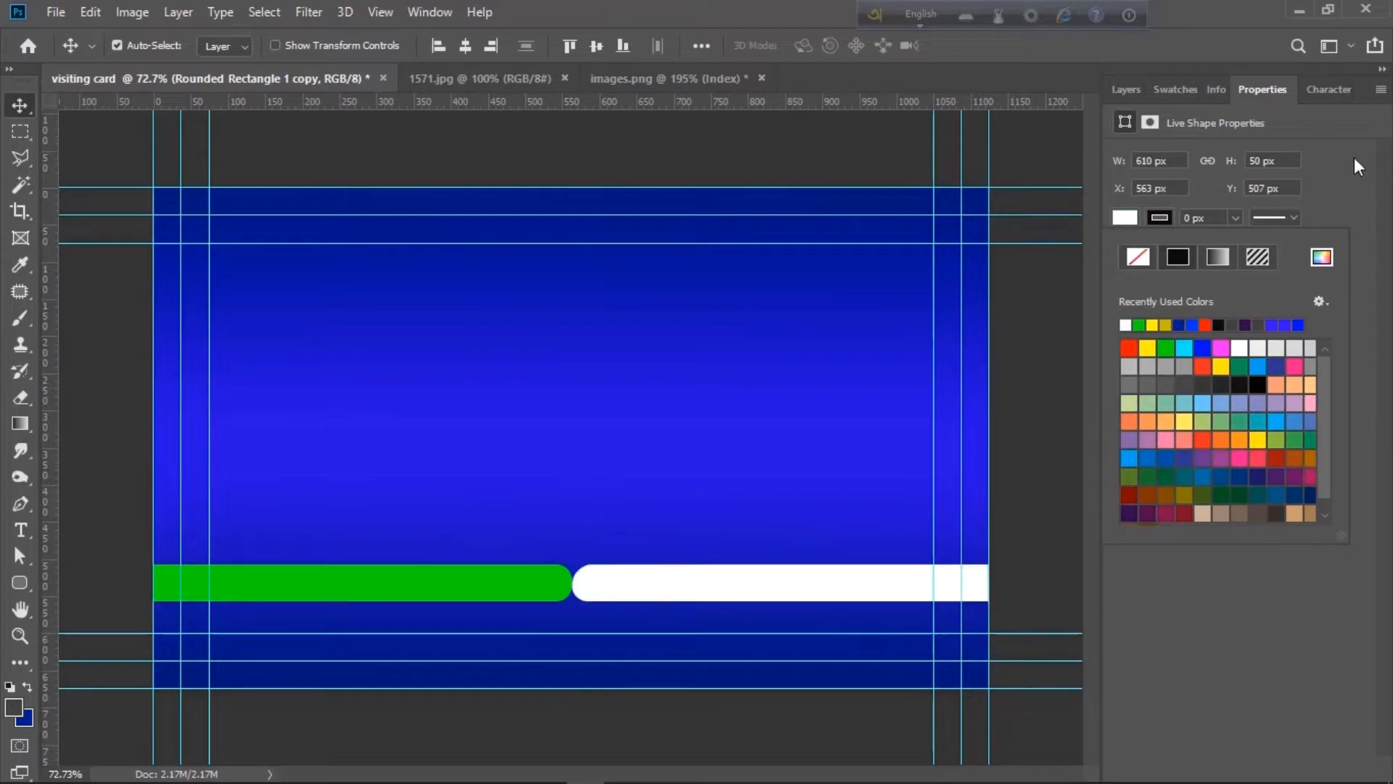
{"action": "left_click", "coordinate": [493, 596]}
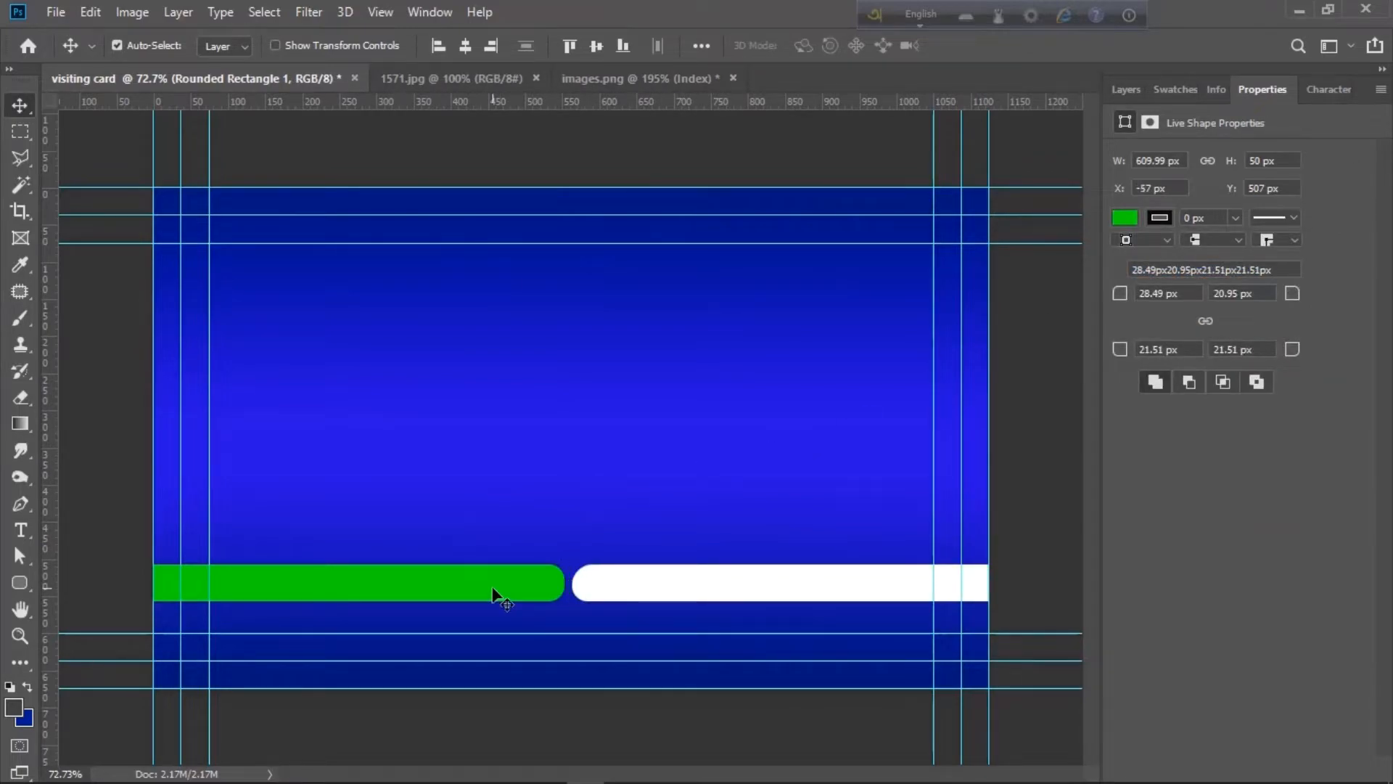
{"action": "left_click", "coordinate": [622, 585]}
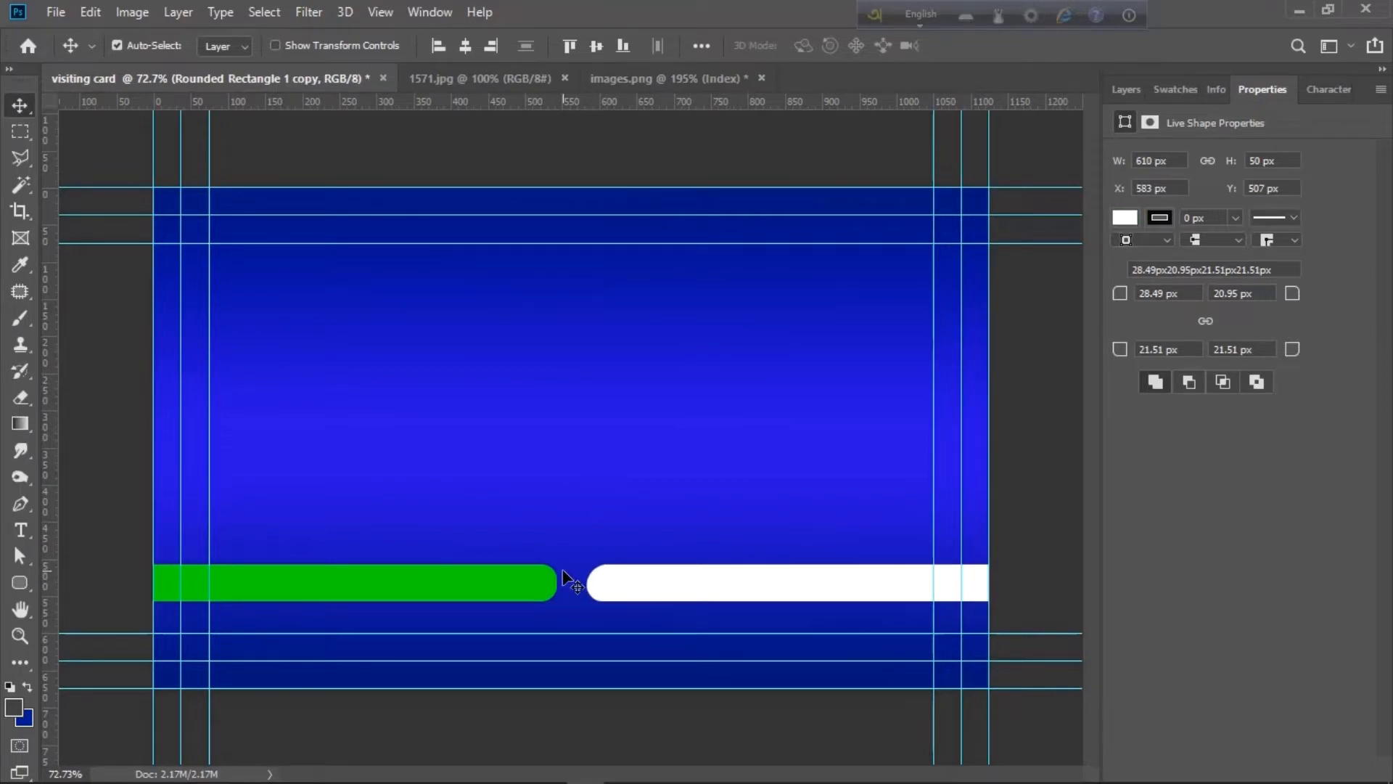
- Cut the whole world map from 1571.jpg and paste it into the visiting card
{"action": "left_click", "coordinate": [534, 77]}
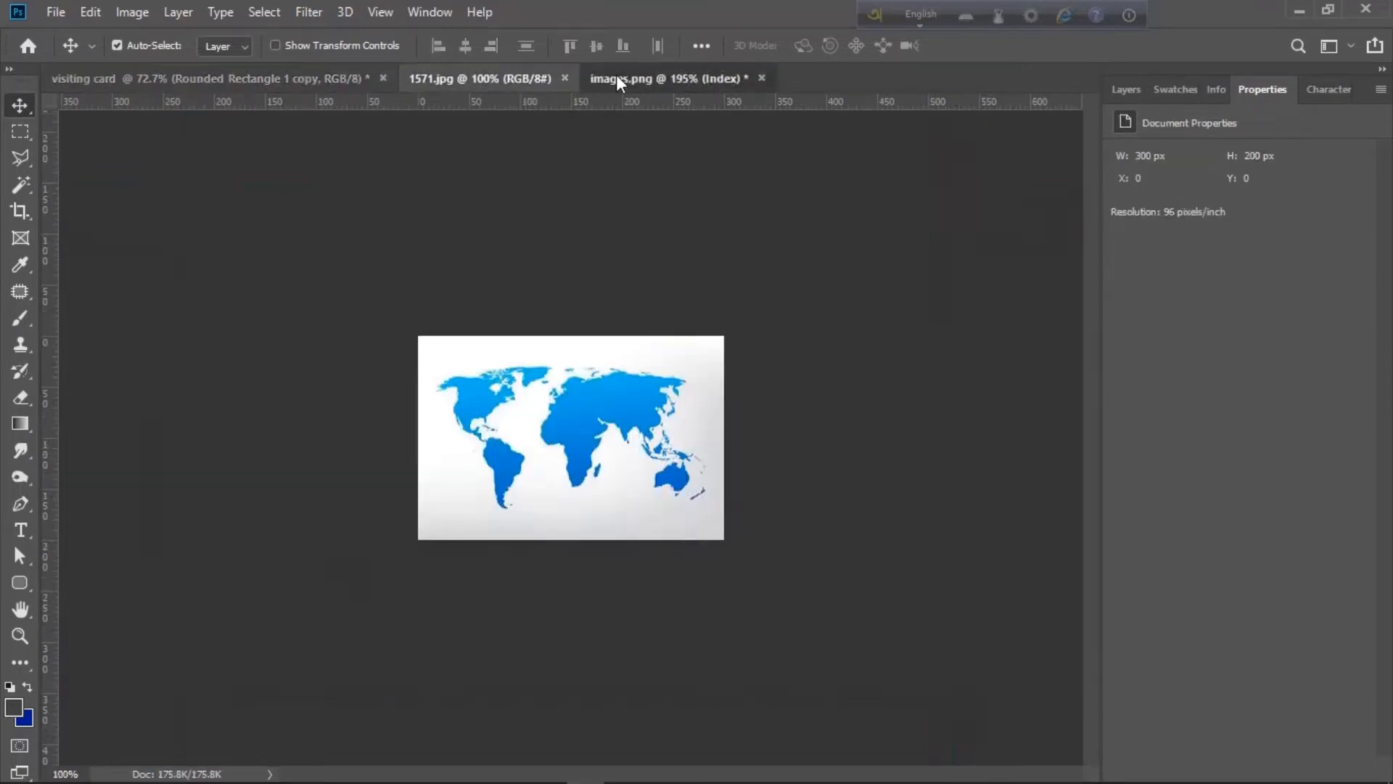
{"action": "left_click", "coordinate": [616, 76]}
{"action": "left_click", "coordinate": [439, 79]}
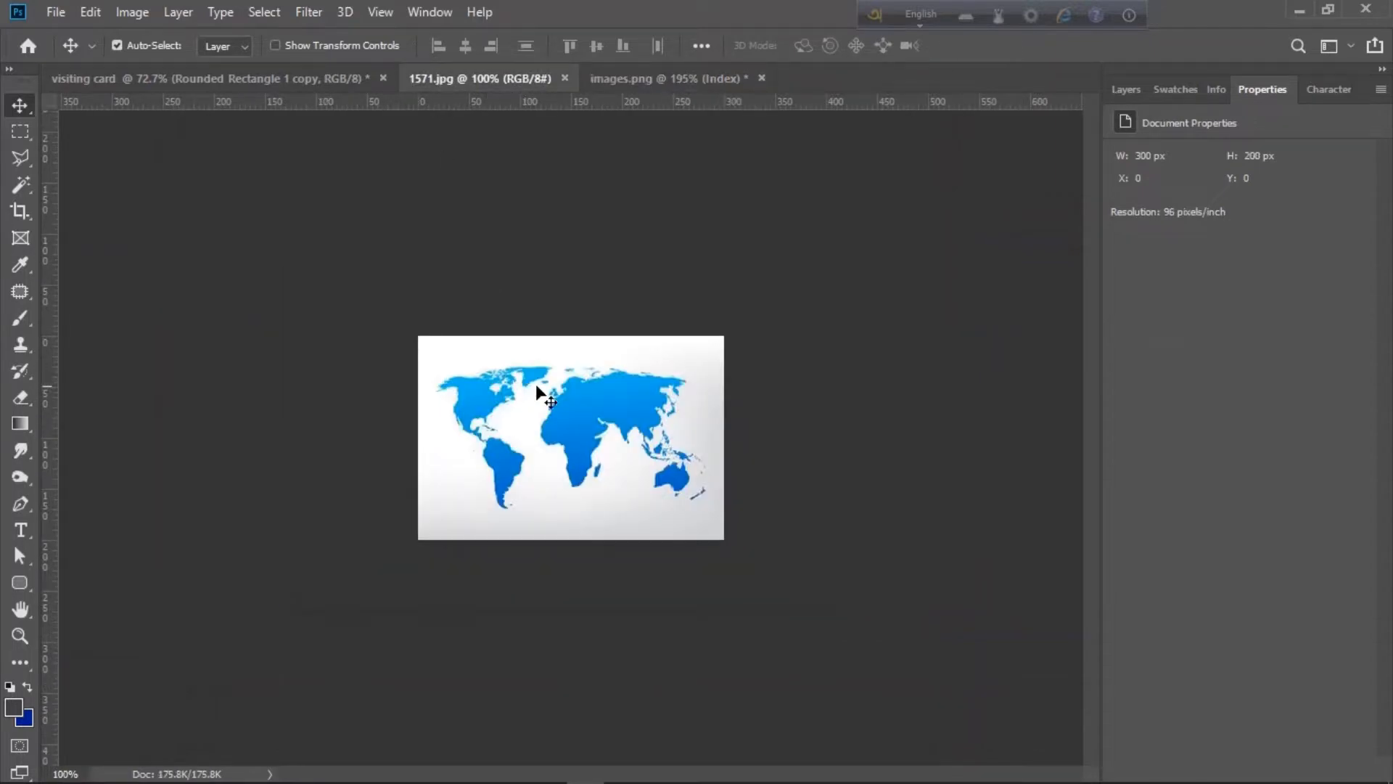
{"action": "key", "text": "w"}
{"action": "key", "text": "ctrl+a"}
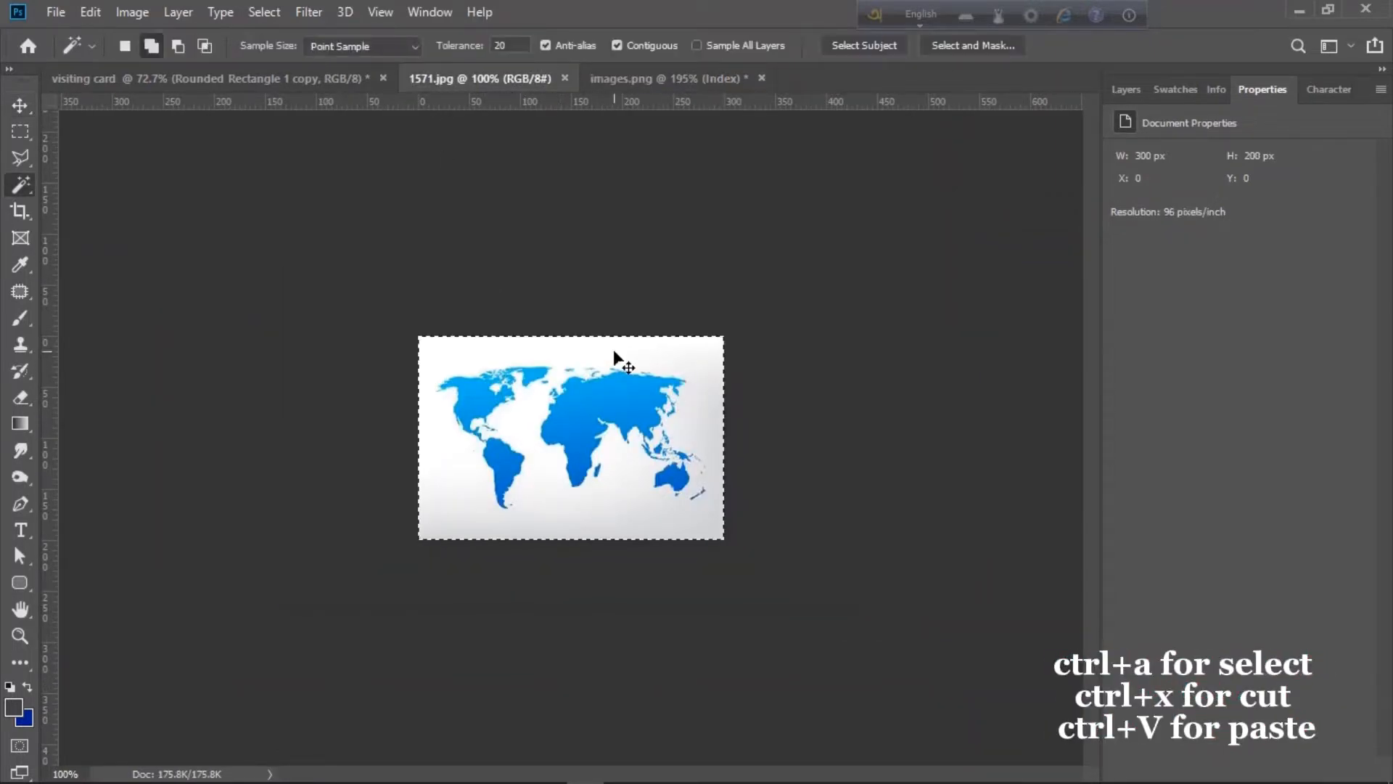
{"action": "key", "text": "ctrl+x"}
{"action": "left_click", "coordinate": [286, 79]}
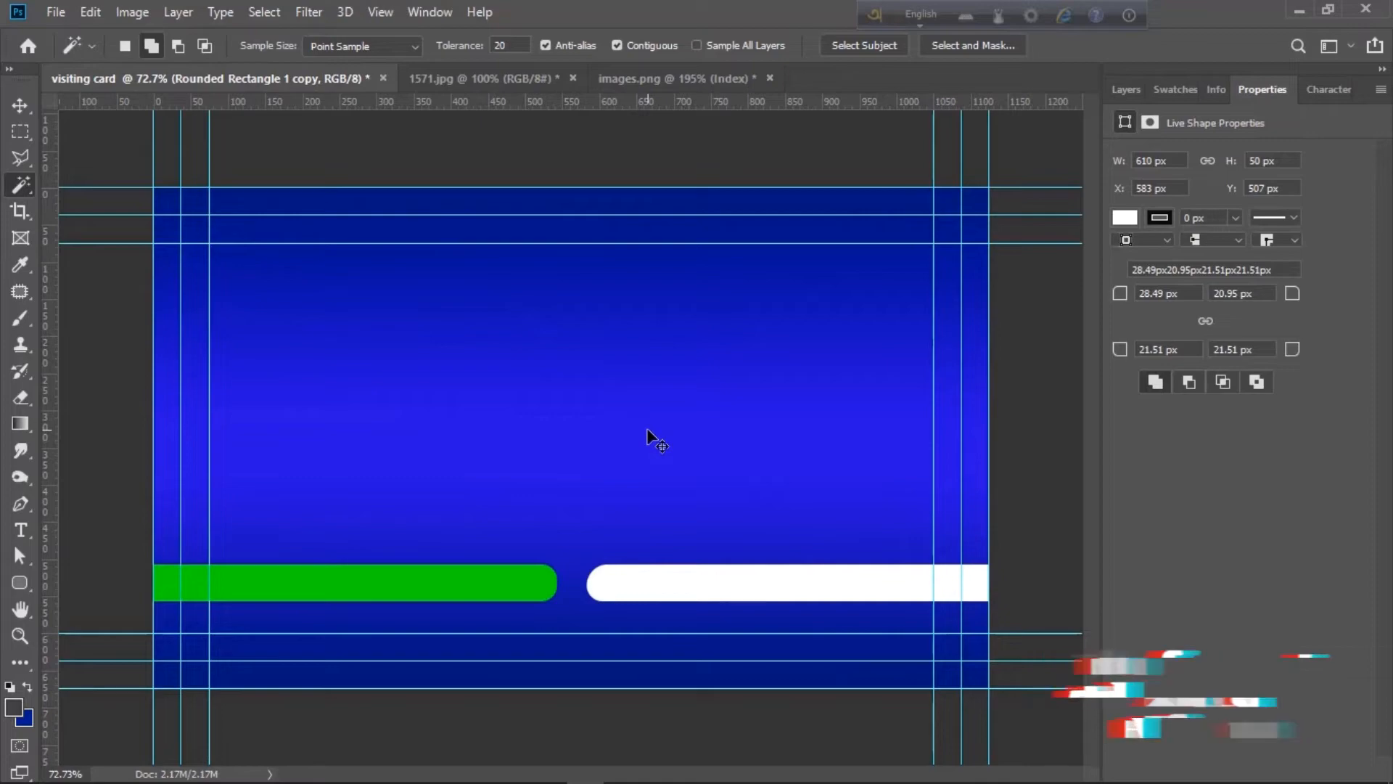
{"action": "key", "text": "ctrl+v"}
- Scale the pasted map up to 1052 × 600 px to cover the card
{"action": "key", "text": "ctrl+t"}
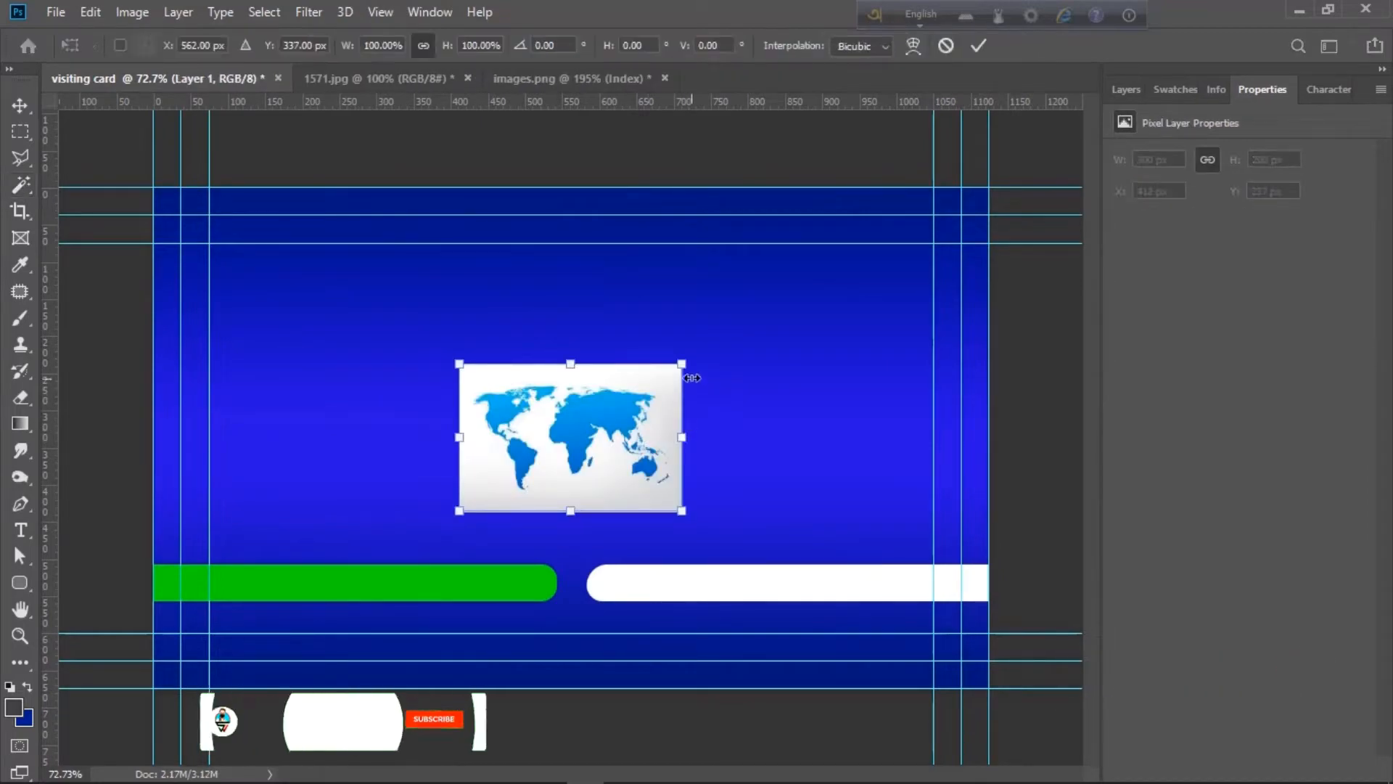
{"action": "left_click_drag", "start_coordinate": [682, 363], "coordinate": [961, 214]}
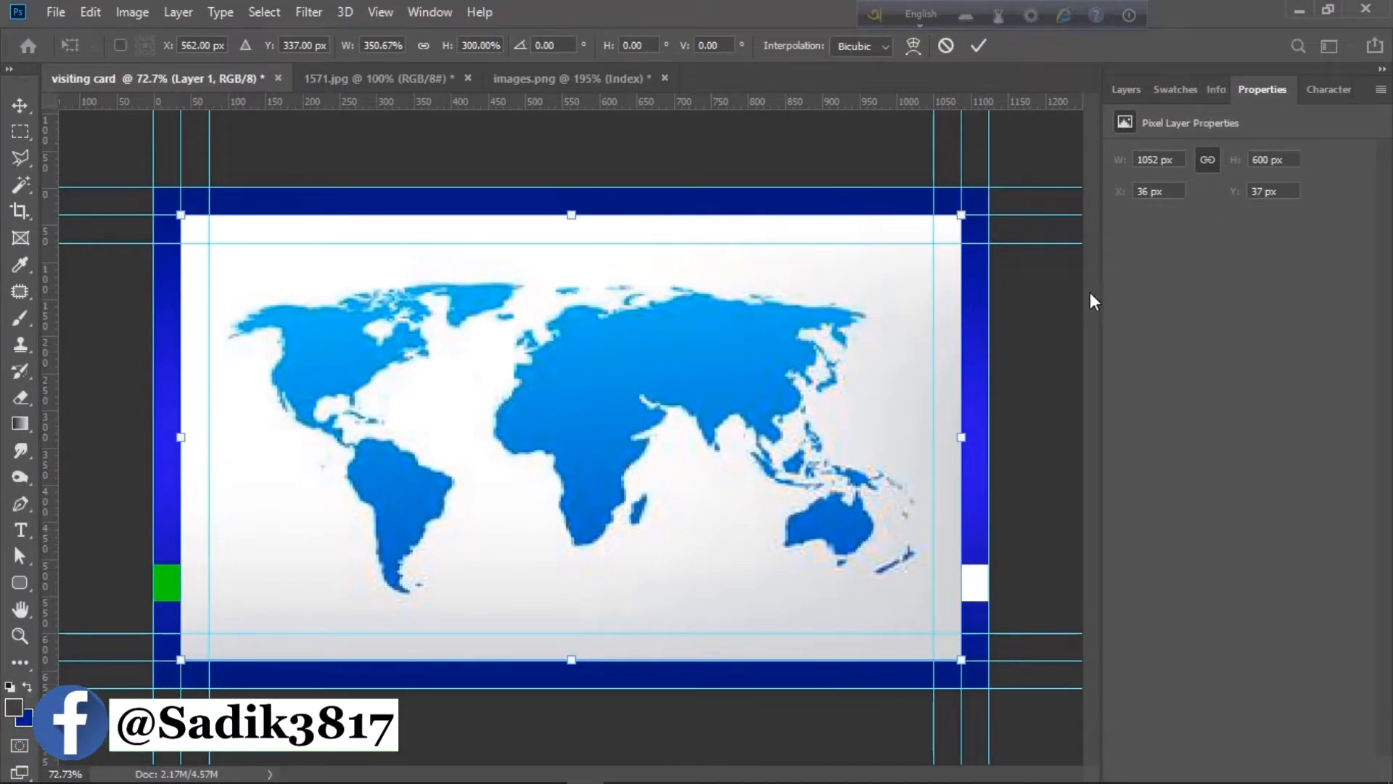
{"action": "key", "text": "Return"}
{"action": "key", "text": "w"}
{"action": "right_click", "coordinate": [846, 339]}
{"action": "left_click", "coordinate": [1139, 278]}
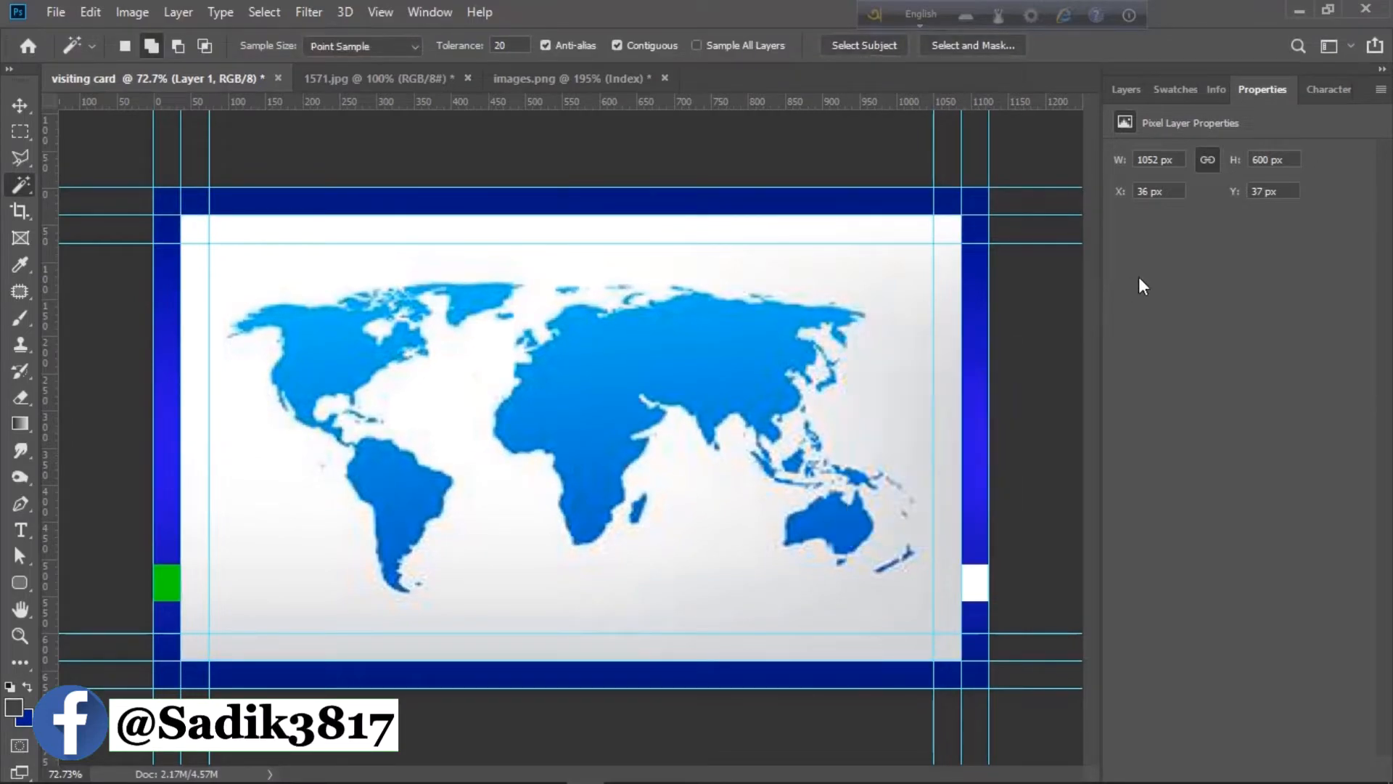
{"action": "left_click", "coordinate": [1129, 93]}
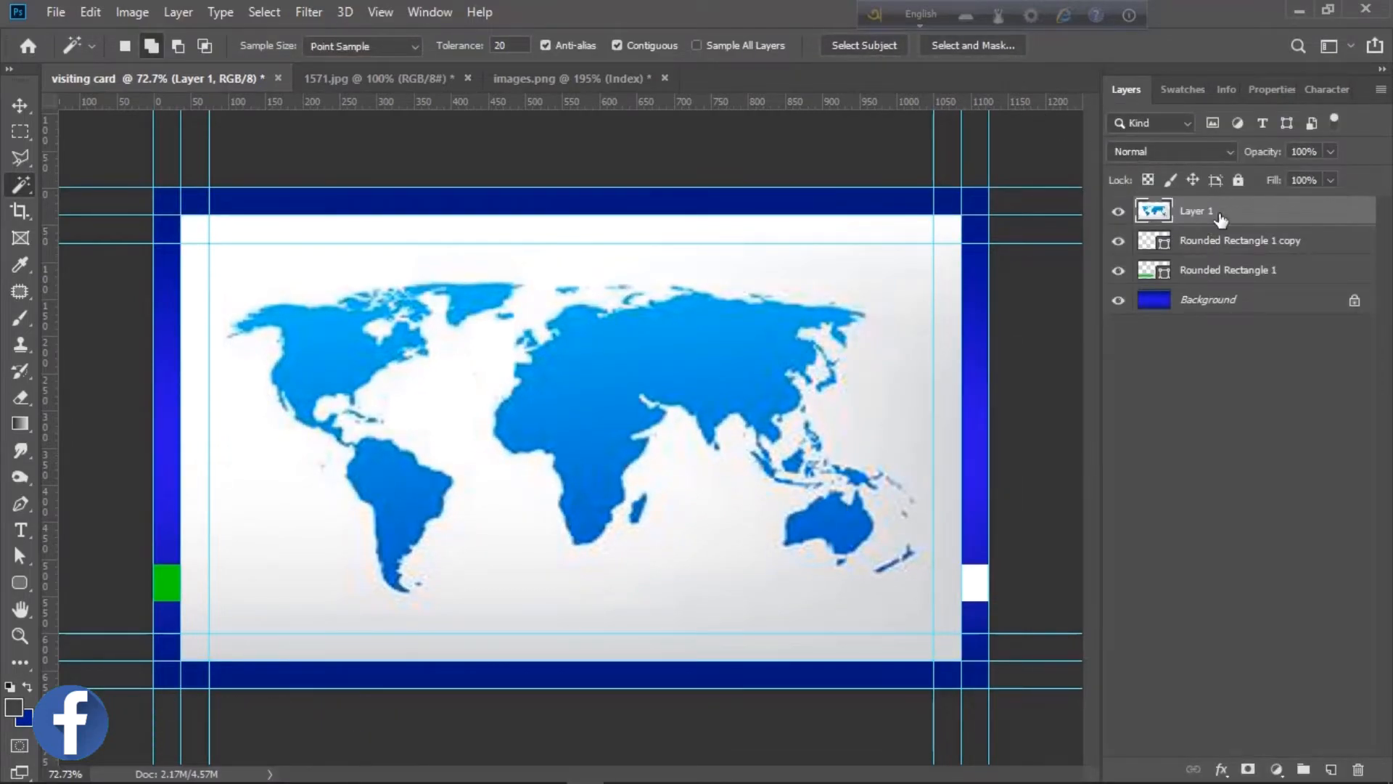
- Move the world-map layer below both rounded bars
{"action": "left_click_drag", "start_coordinate": [1222, 219], "coordinate": [1218, 279]}
{"action": "right_click", "coordinate": [1217, 279]}
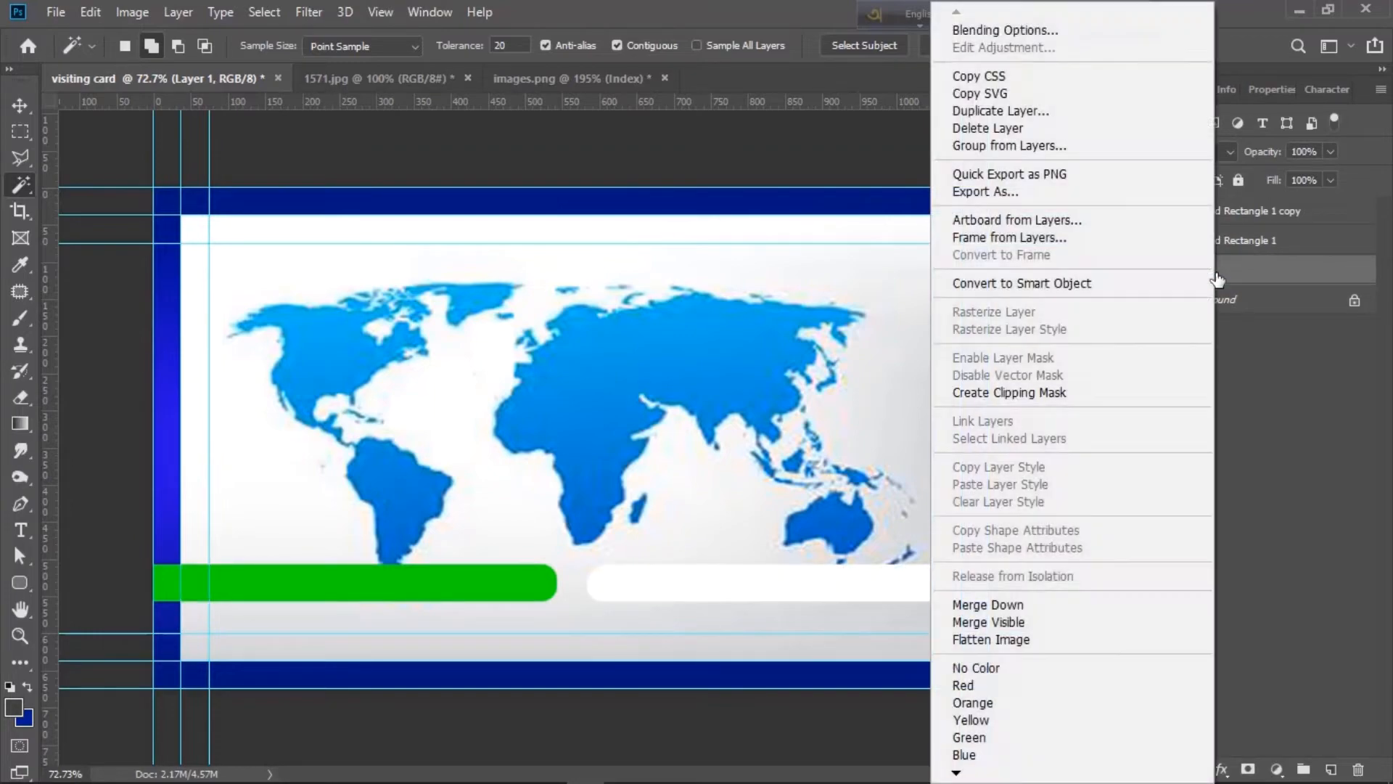
{"action": "left_click", "coordinate": [614, 294]}
- Delete the map's white and grey background and fade the map to 9% opacity
{"action": "left_click", "coordinate": [828, 263]}
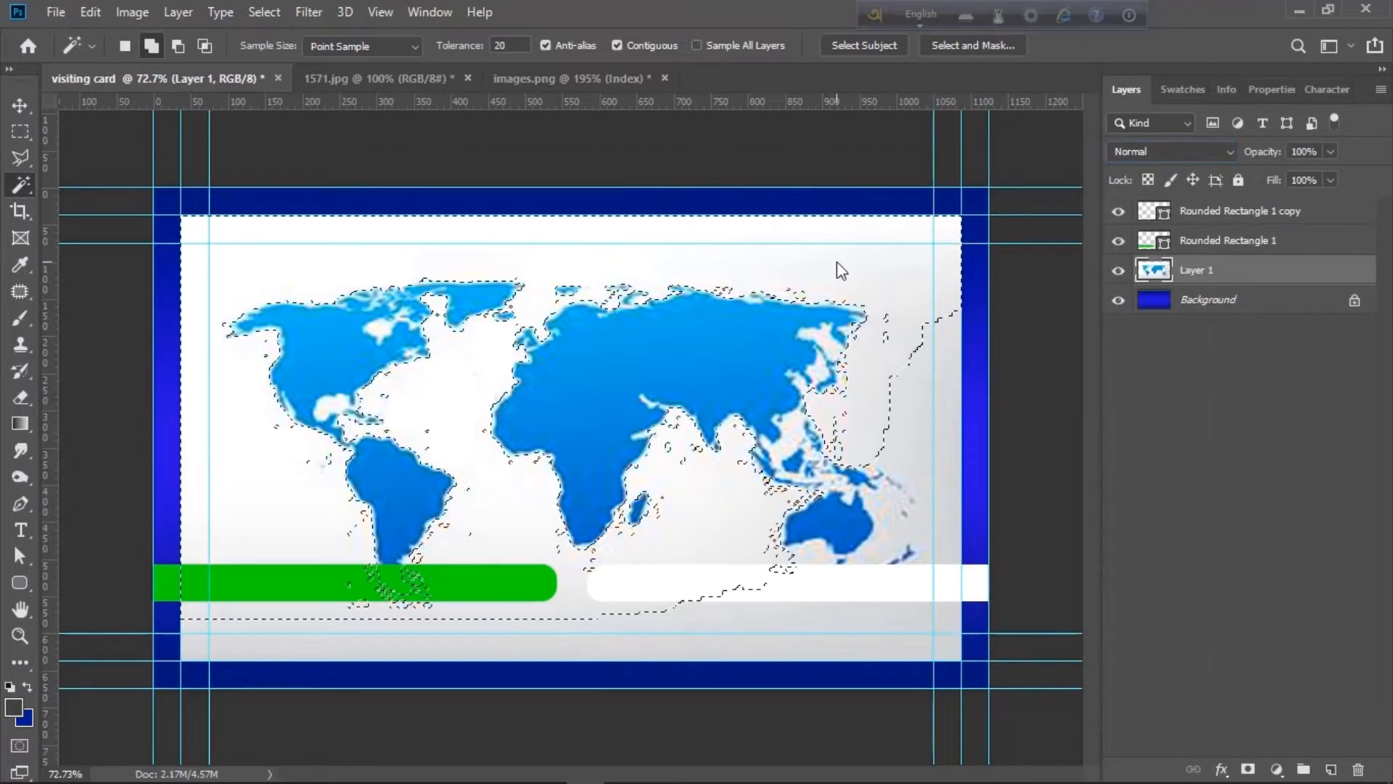
{"action": "key", "text": "Delete"}
{"action": "left_click", "coordinate": [908, 449], "text": "shift"}
{"action": "key", "text": "Delete"}
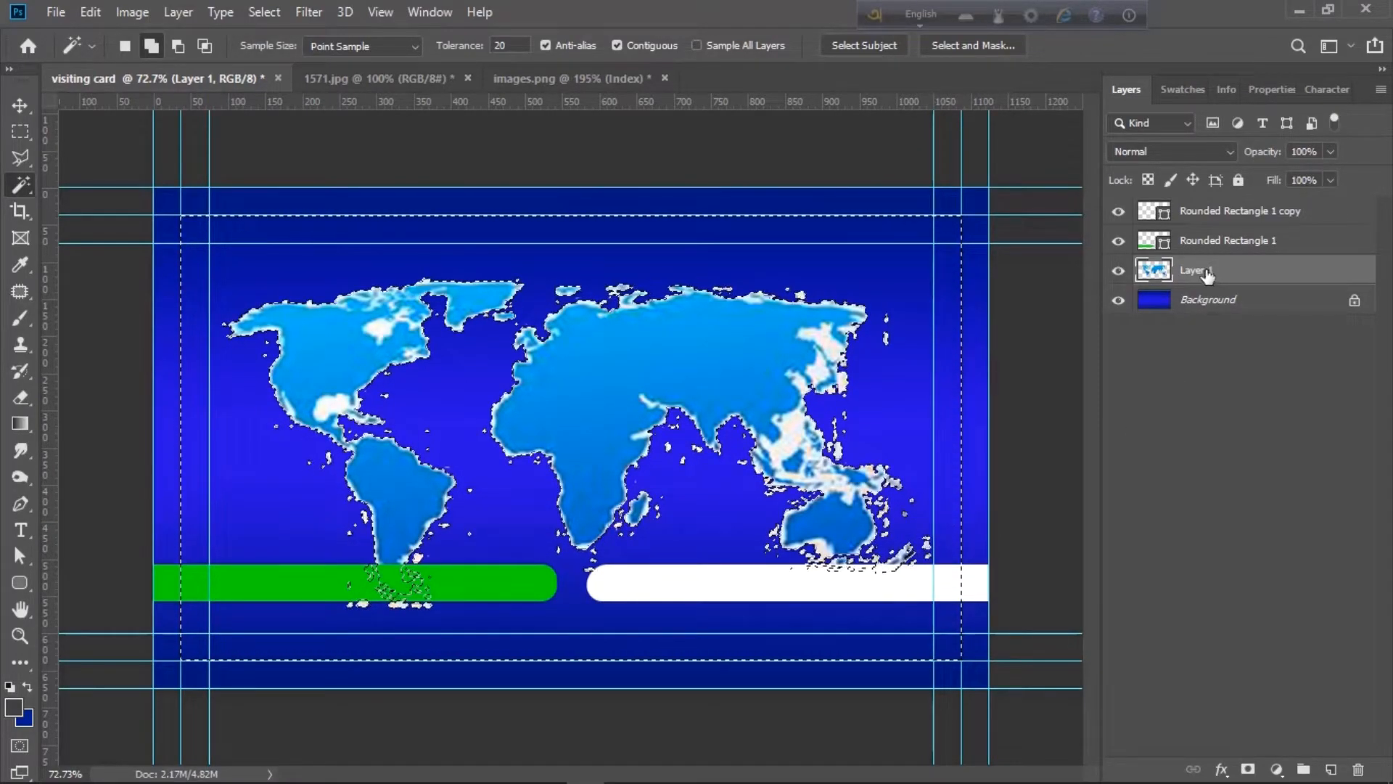
{"action": "key", "text": "ctrl+d"}
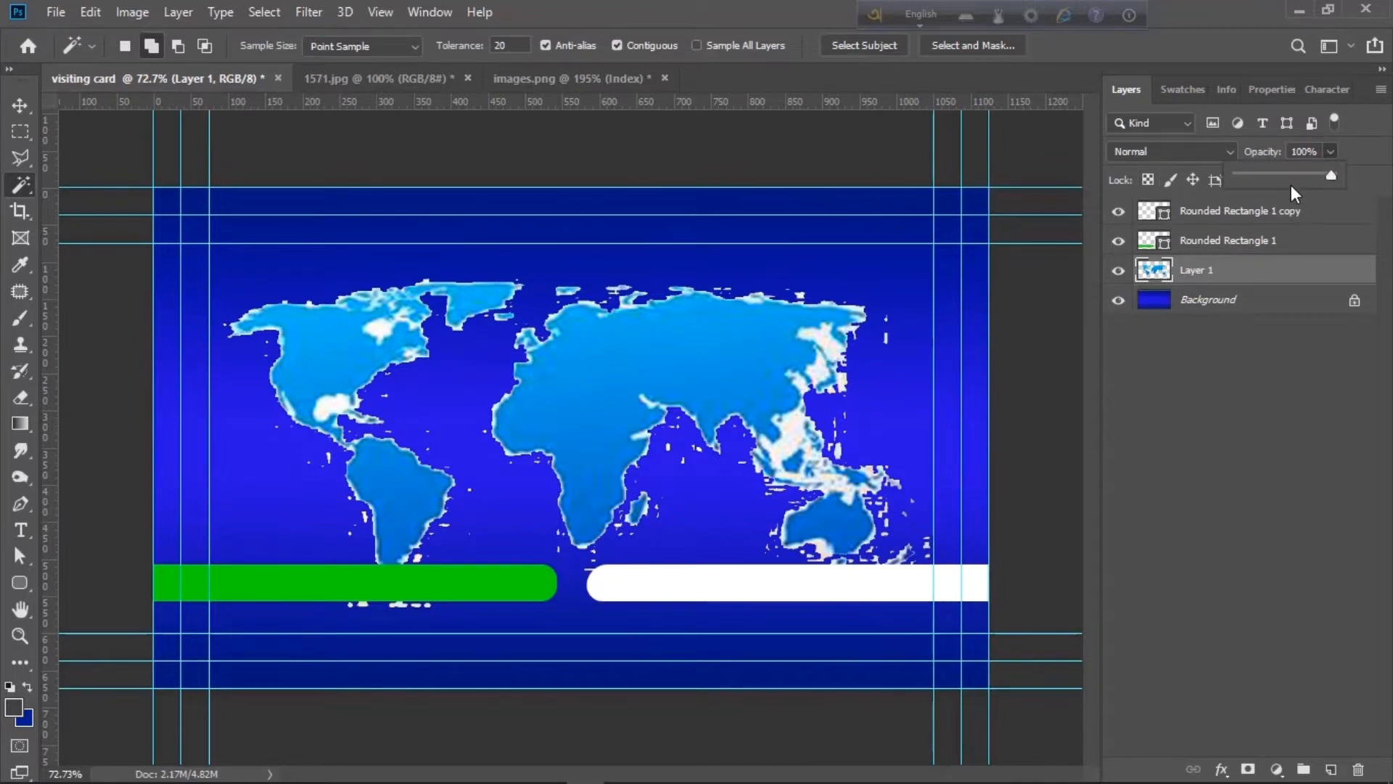
{"action": "mouse_move", "coordinate": [1256, 176]}
{"action": "left_mouse_down"}
{"action": "mouse_move", "coordinate": [1239, 177]}
{"action": "mouse_move", "coordinate": [1260, 177]}
{"action": "left_mouse_up"}
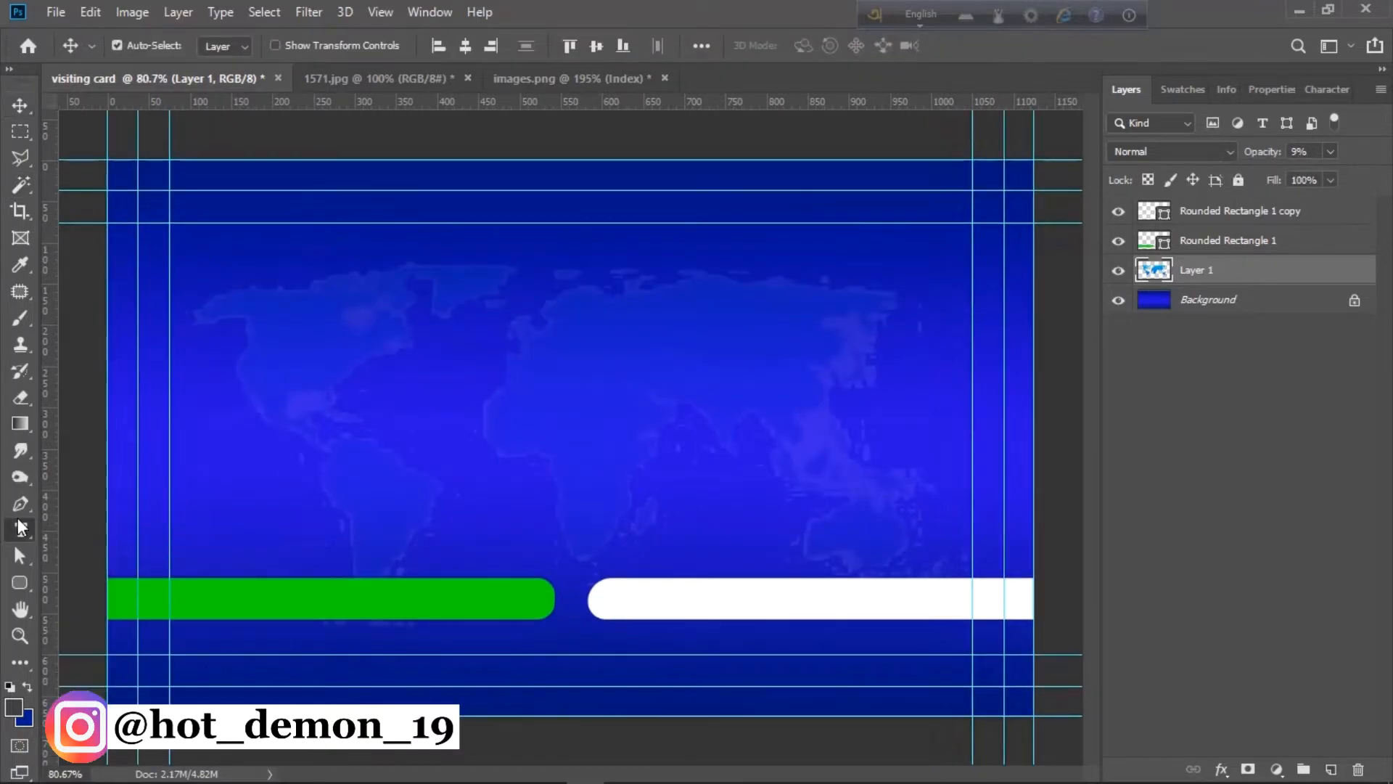
- Add the channel's website address in 9 pt text on the white bar
{"action": "key", "text": "t"}
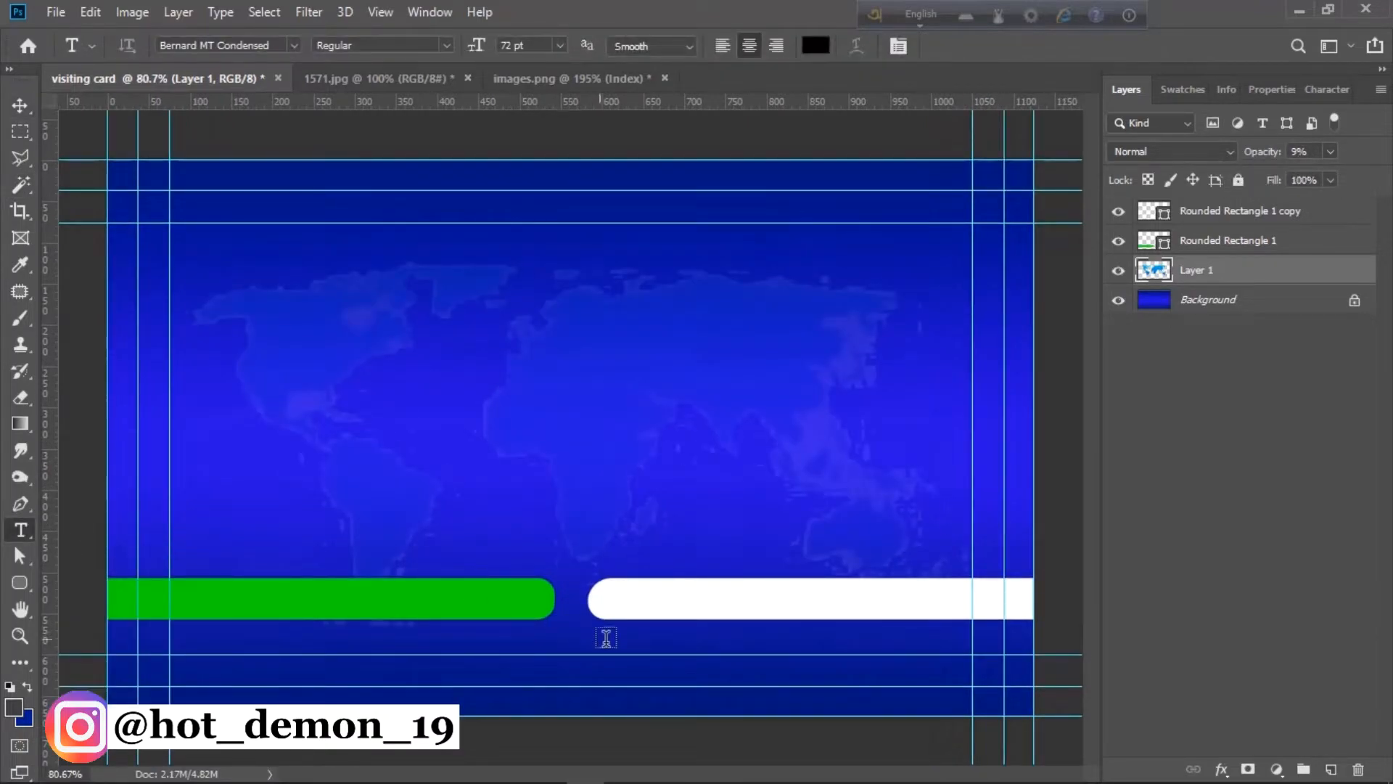
{"action": "left_click", "coordinate": [623, 602]}
{"action": "left_click", "coordinate": [560, 45]}
{"action": "left_click", "coordinate": [525, 124]}
{"action": "key", "text": "BackSpace"}
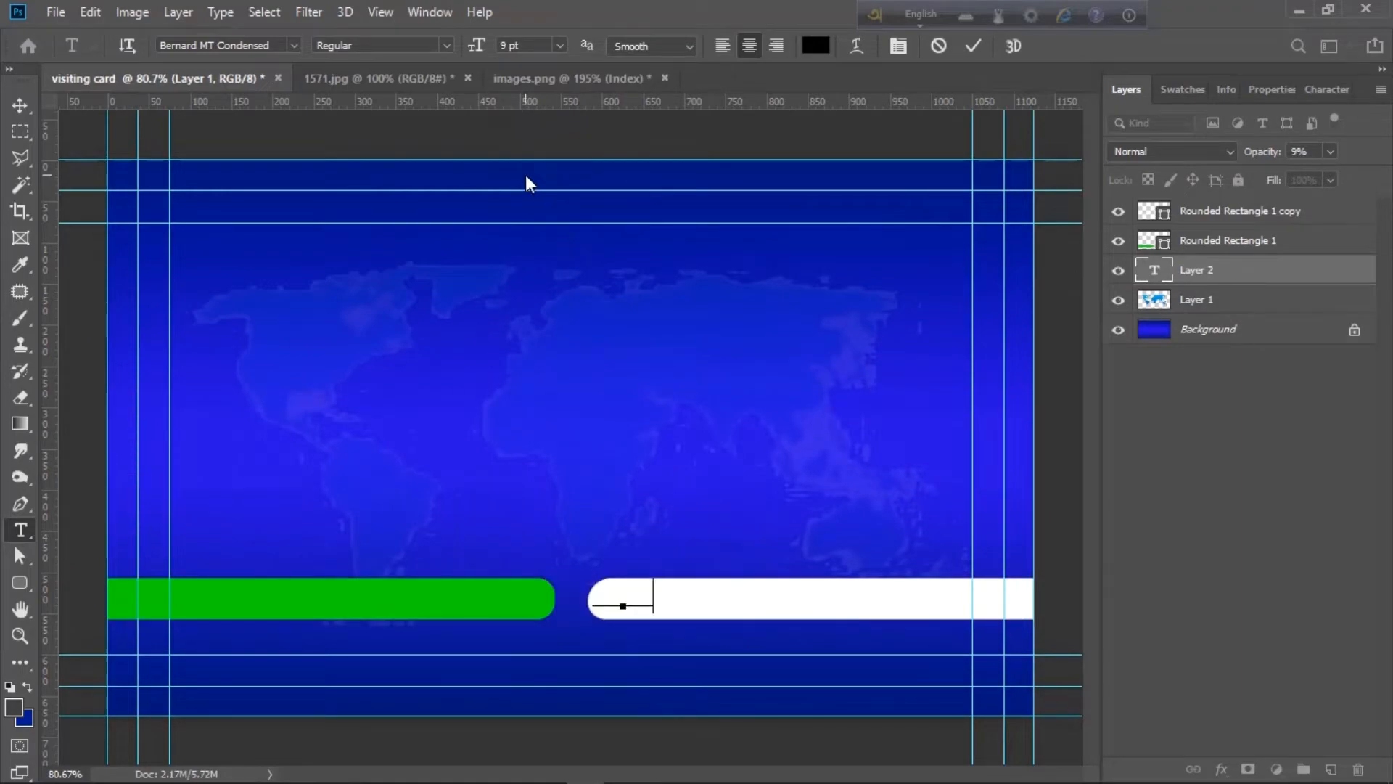
{"action": "left_click_drag", "start_coordinate": [1323, 269], "coordinate": [1292, 203]}
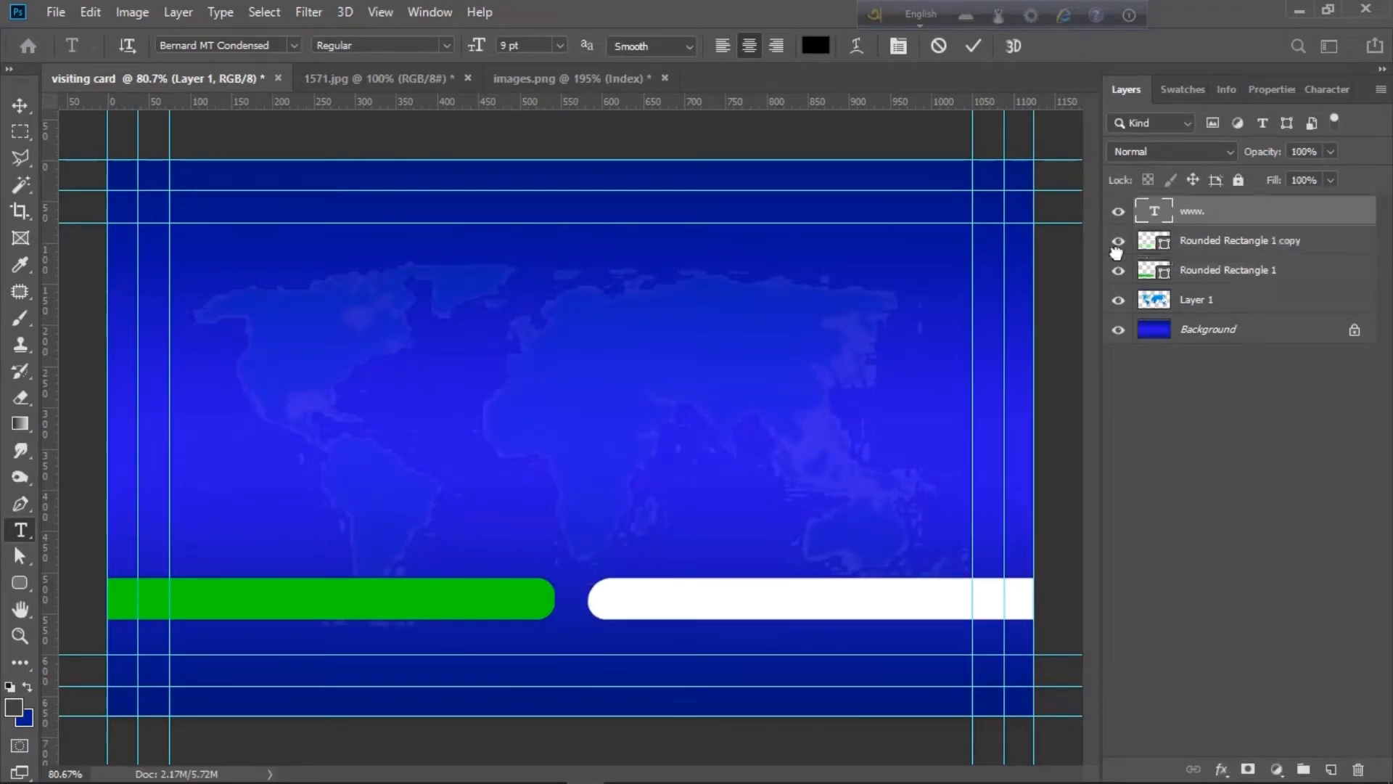
{"action": "left_click", "coordinate": [653, 599]}
{"action": "type", "text": "Sa"}
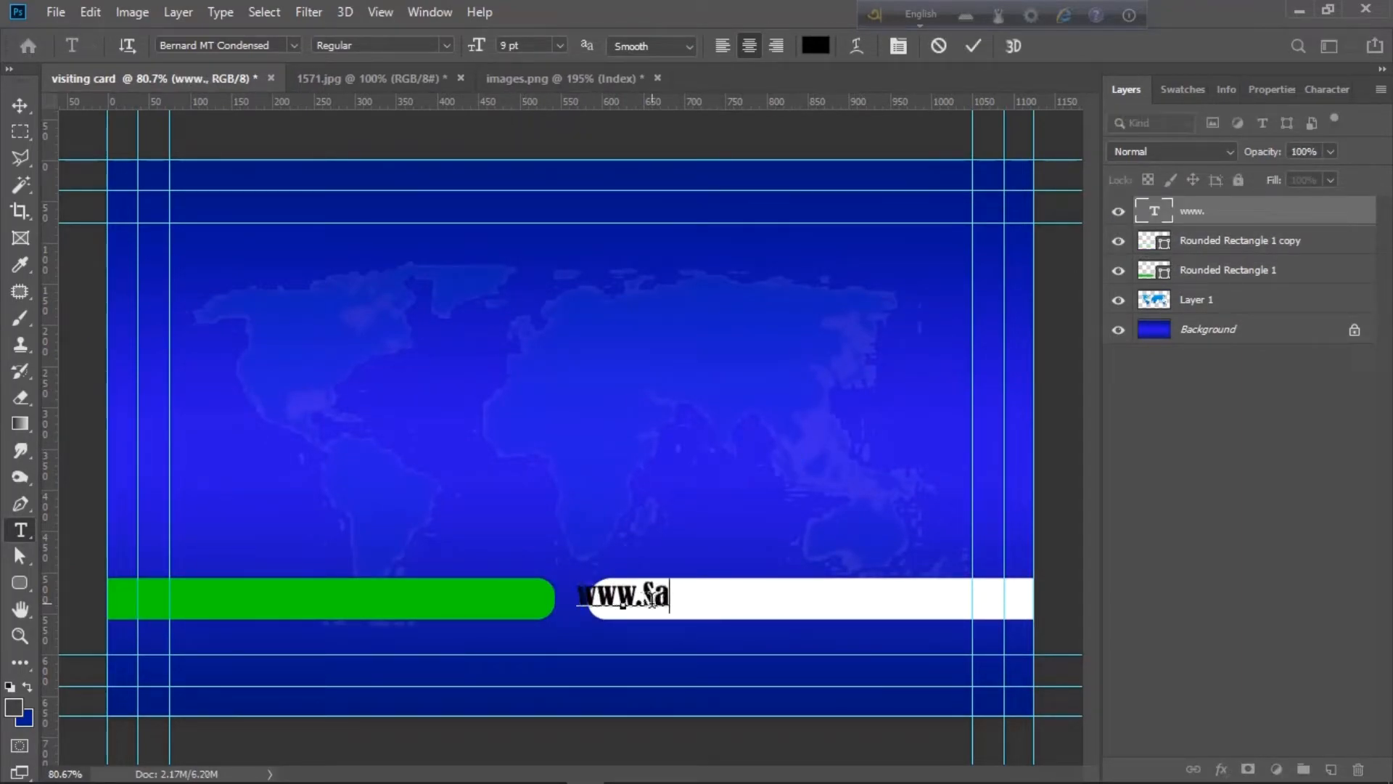
{"action": "type", "text": "dikGraphic world.com"}
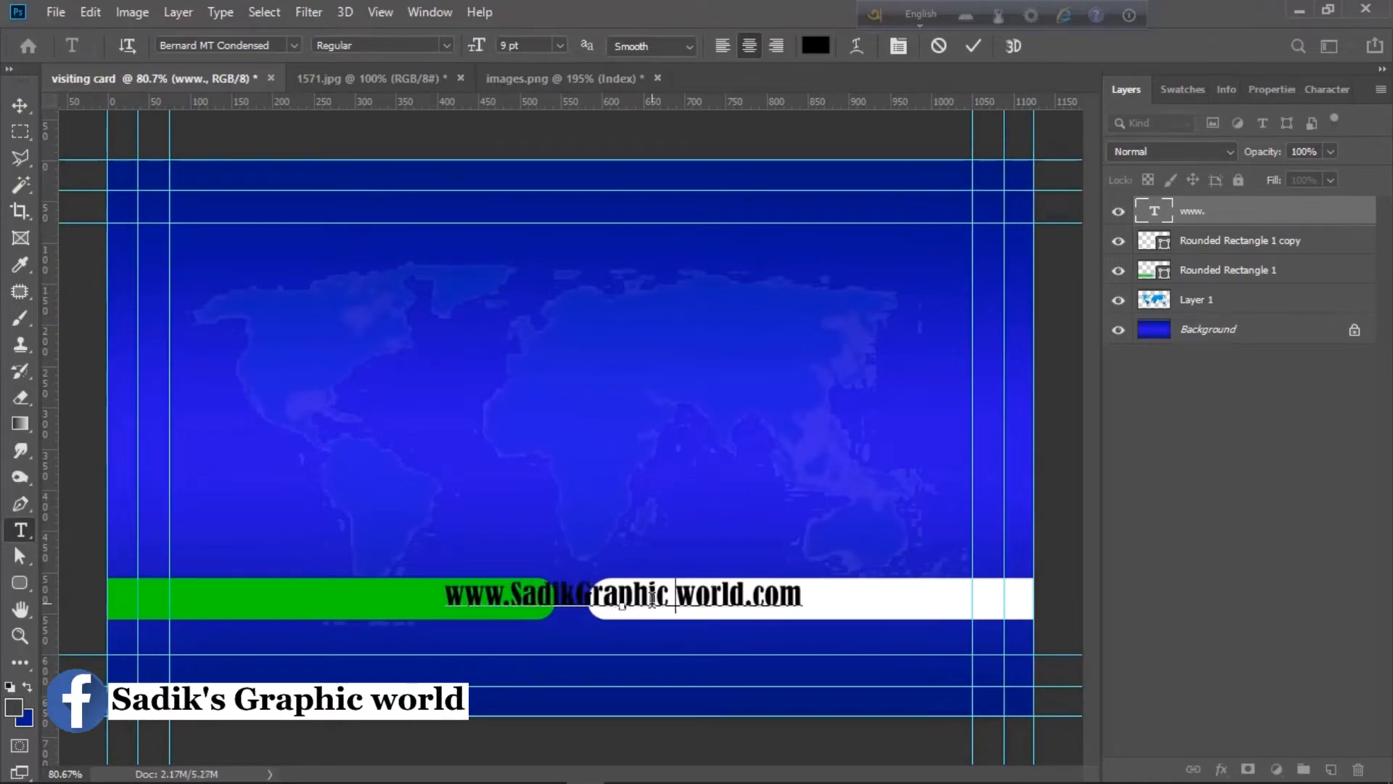
{"action": "key", "text": "BackSpace"}
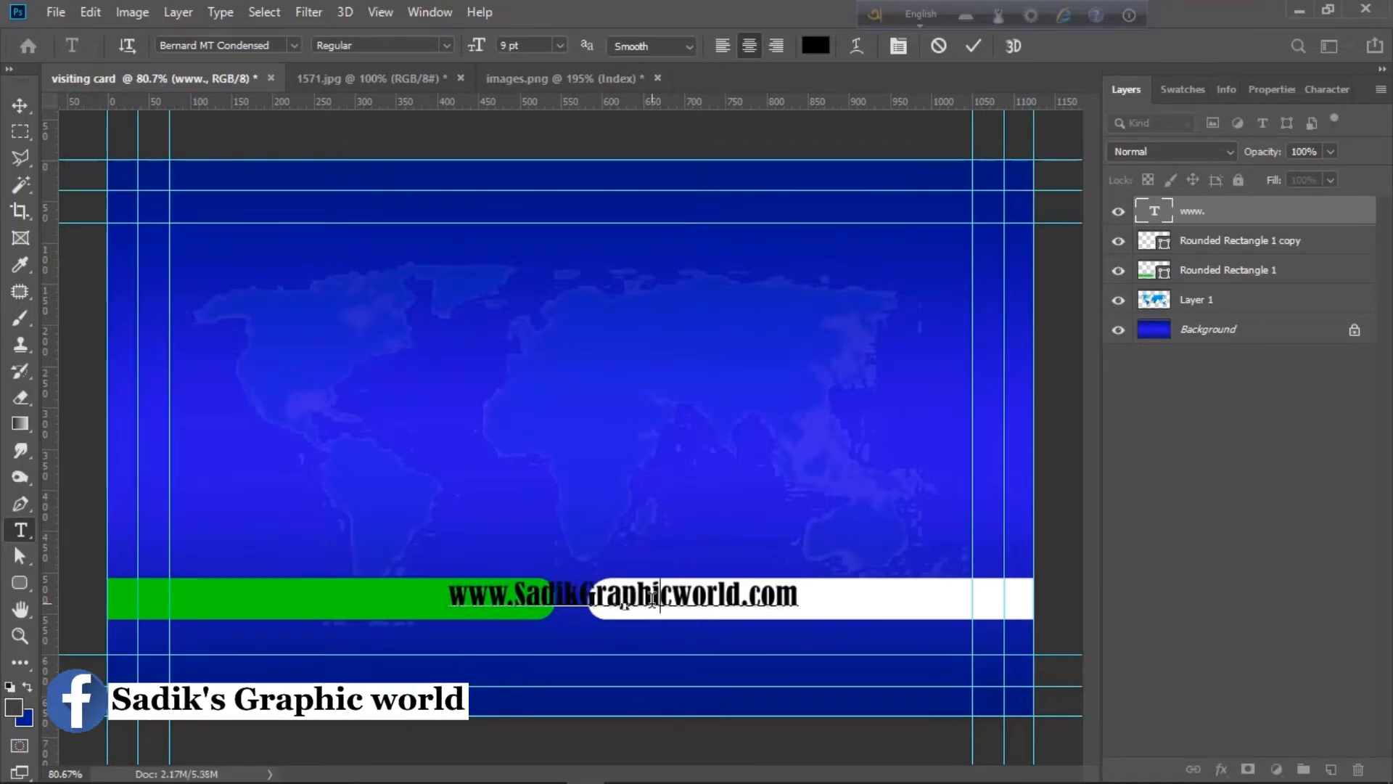
{"action": "key", "text": "ctrl+Return"}
{"action": "key", "text": "v"}
{"action": "left_click_drag", "start_coordinate": [587, 608], "coordinate": [703, 608]}
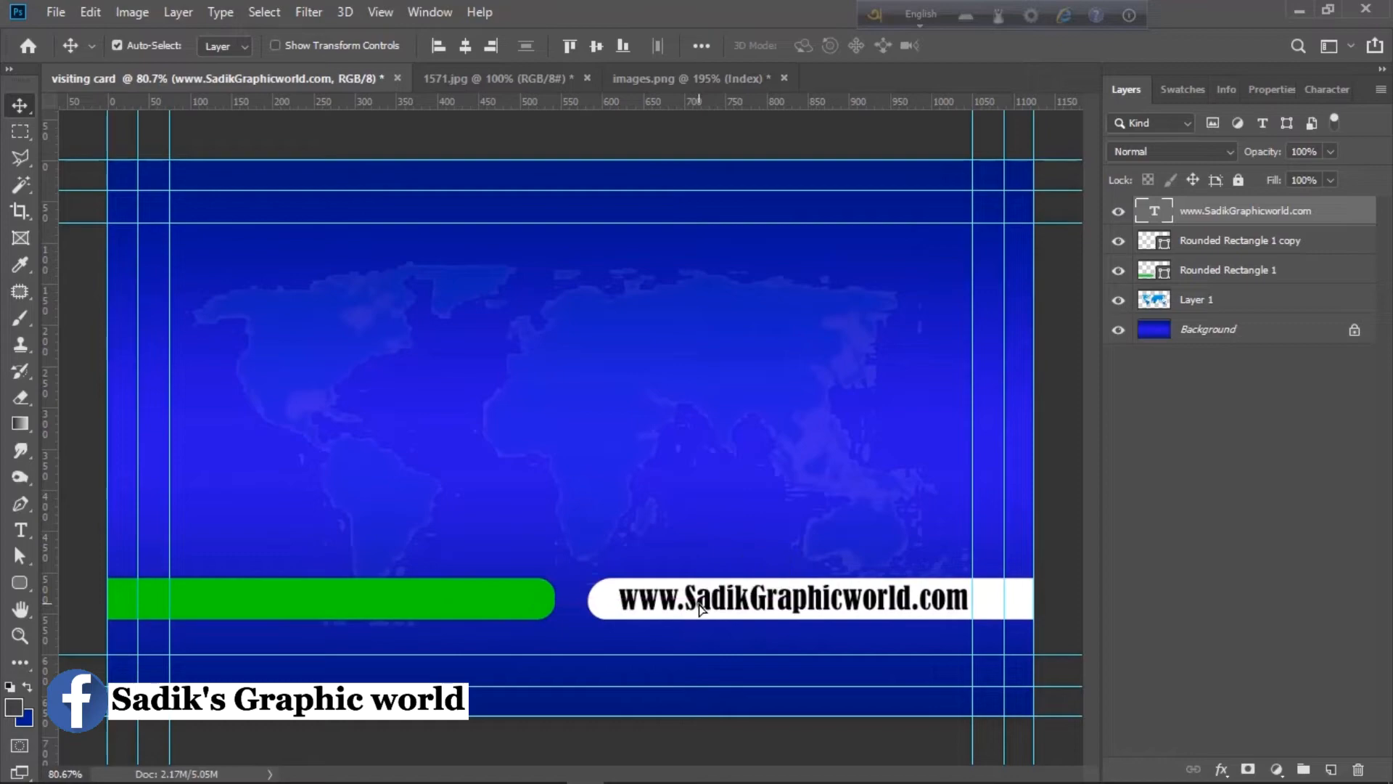
- Type the channel-name title above the map centre and add 's to the website address
{"action": "key", "text": "t"}
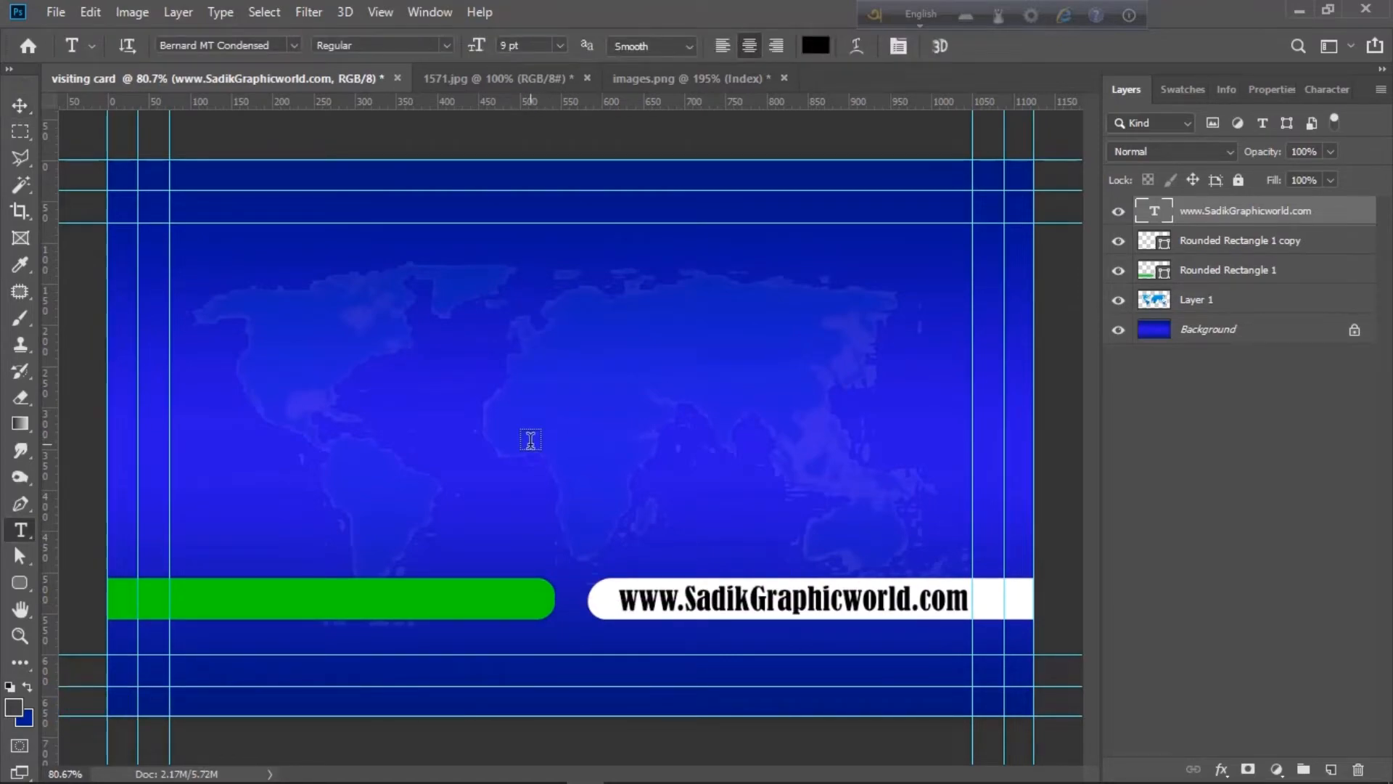
{"action": "left_click", "coordinate": [531, 440]}
{"action": "type", "text": "Sadik's Graphic world"}
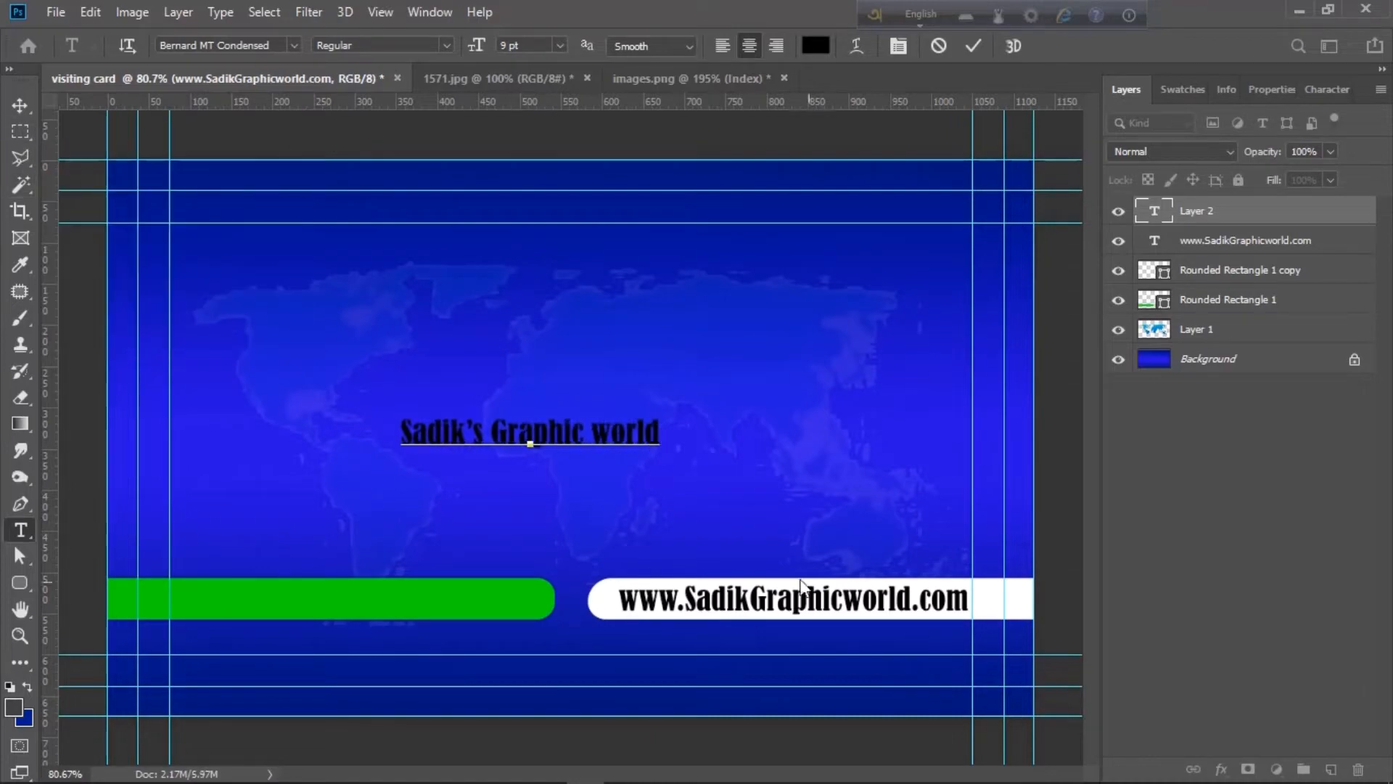
{"action": "left_click", "coordinate": [751, 603]}
{"action": "type", "text": "'s"}
{"action": "left_click", "coordinate": [20, 106]}
{"action": "left_click", "coordinate": [726, 601]}
{"action": "key", "text": "ctrl+t"}
{"action": "left_click_drag", "start_coordinate": [559, 436], "coordinate": [629, 390]}
{"action": "key", "text": "Return"}
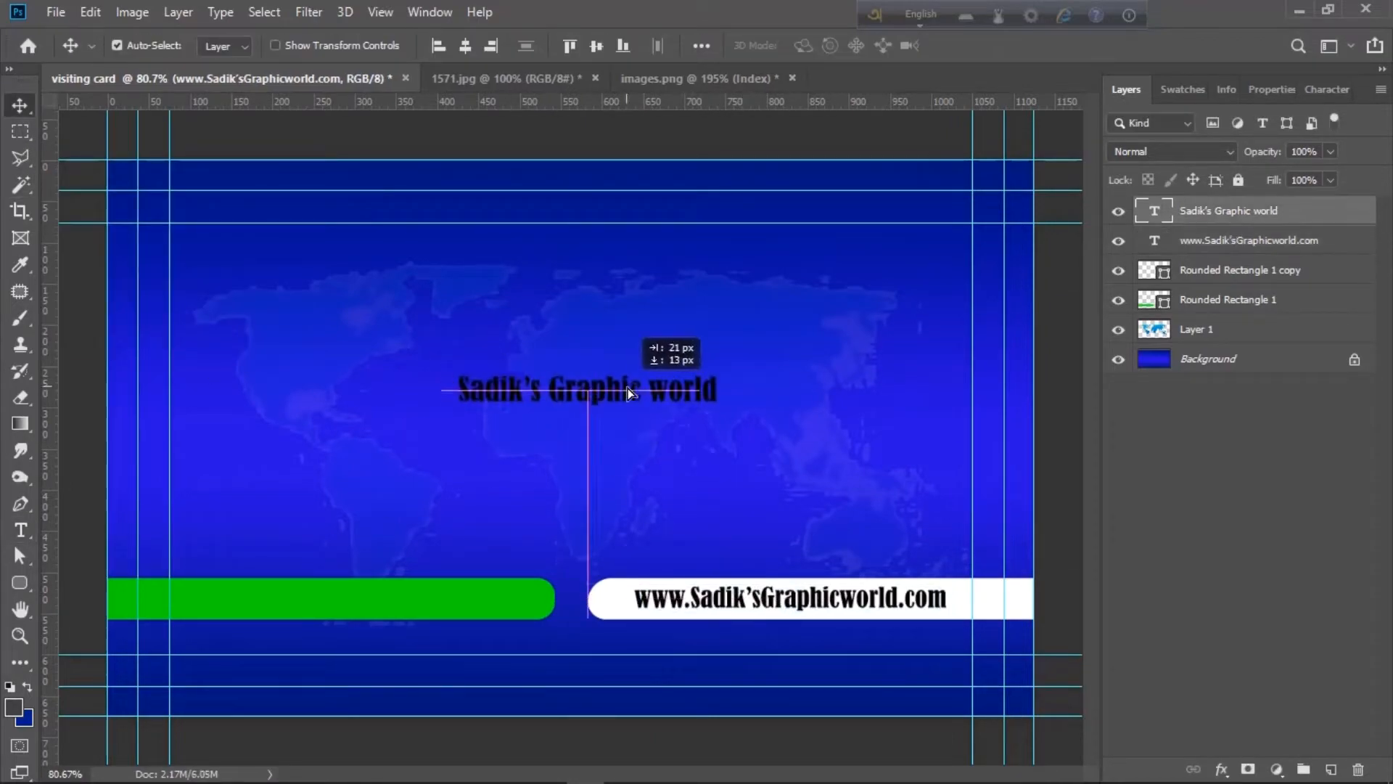
- Set the title in Algerian, with the first word white and GRAPHIC WORLD green
{"action": "double_click", "coordinate": [615, 401]}
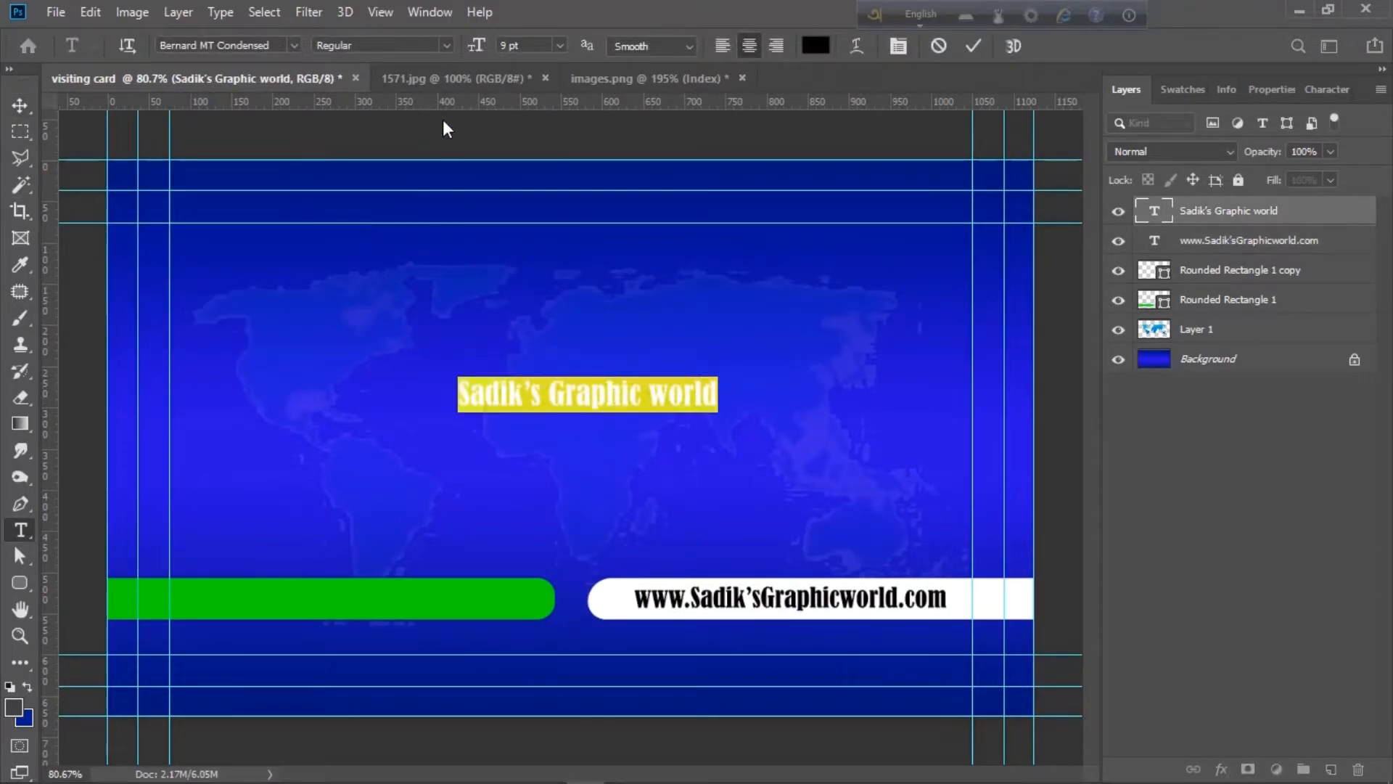
{"action": "left_click", "coordinate": [294, 46]}
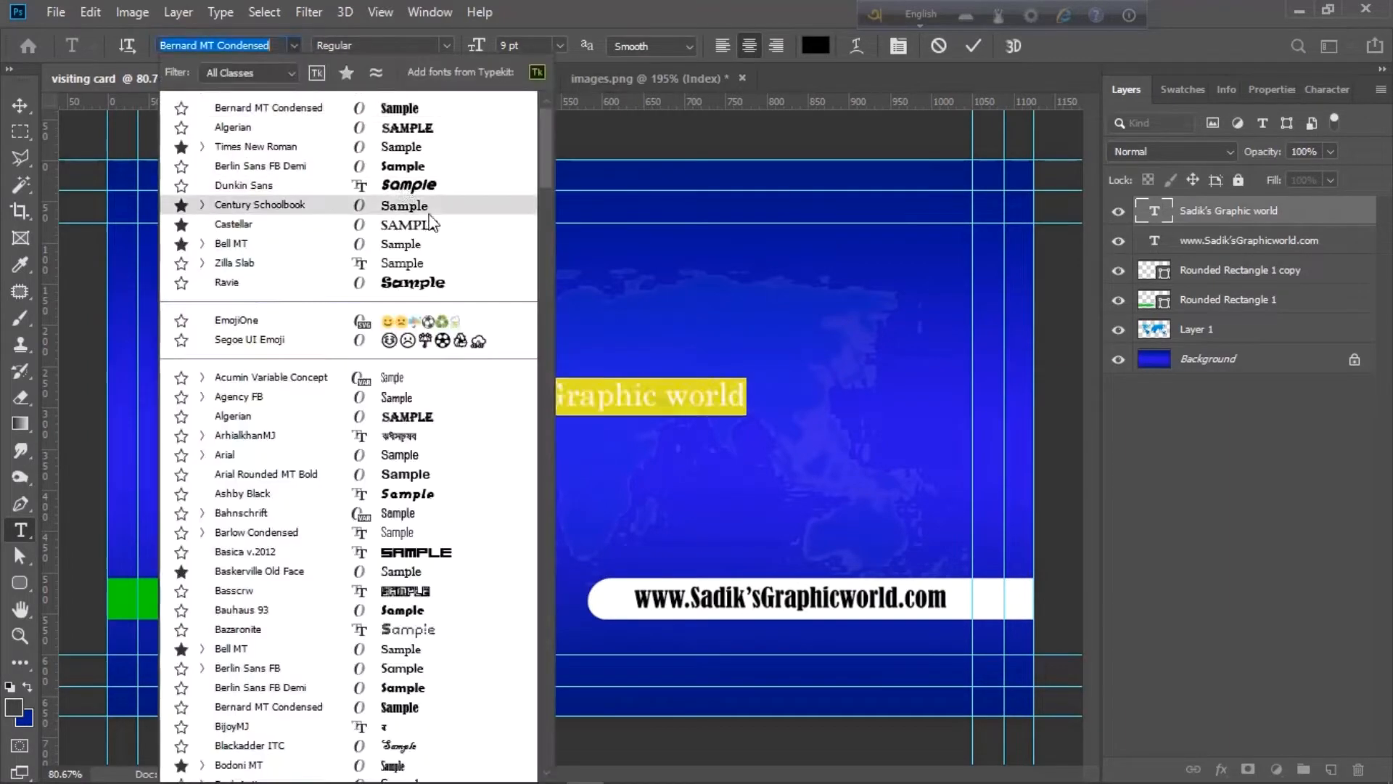
{"action": "left_click", "coordinate": [218, 125]}
{"action": "left_click", "coordinate": [650, 395]}
{"action": "left_click_drag", "start_coordinate": [521, 393], "coordinate": [407, 390]}
{"action": "left_click", "coordinate": [816, 46]}
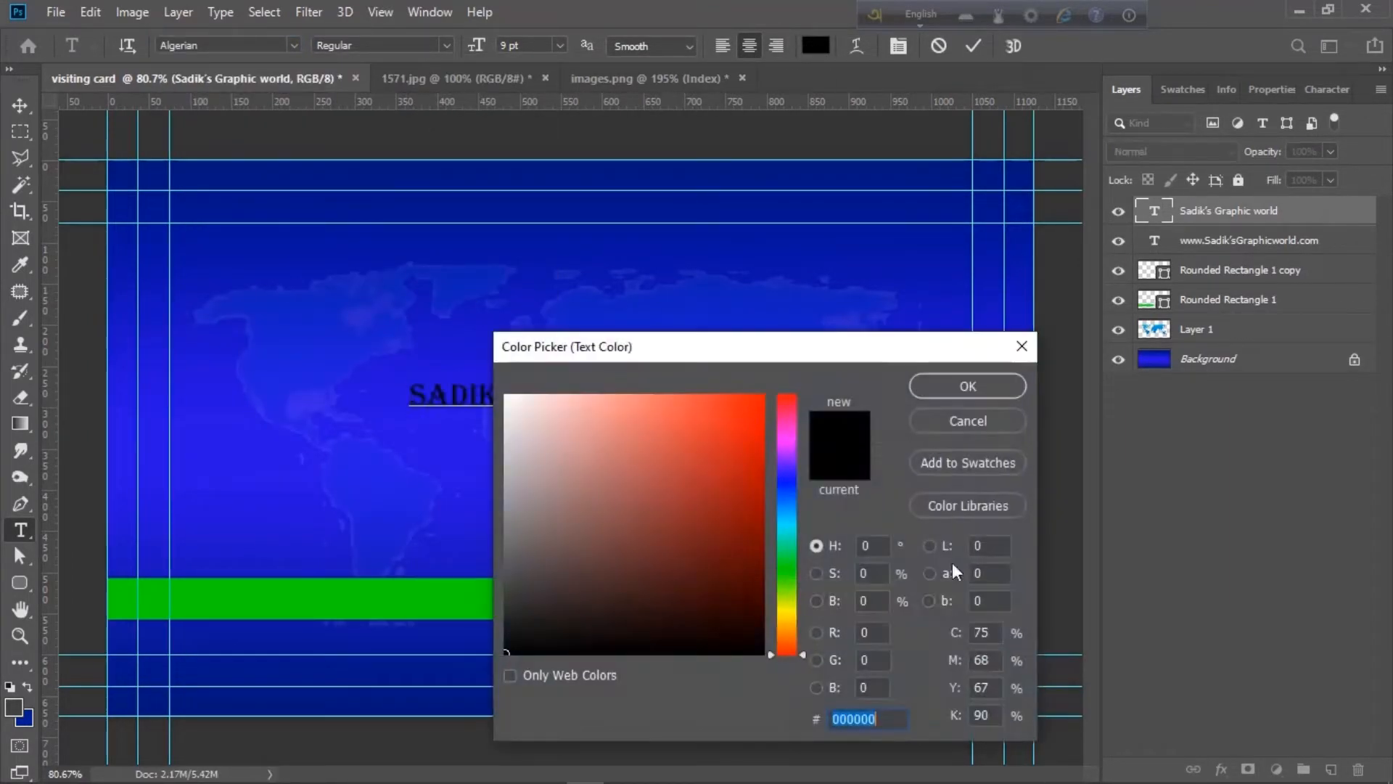
{"action": "left_click", "coordinate": [506, 394]}
{"action": "left_click", "coordinate": [968, 386]}
{"action": "left_click_drag", "start_coordinate": [529, 393], "coordinate": [768, 396]}
{"action": "left_click", "coordinate": [816, 47]}
{"action": "left_click", "coordinate": [450, 598]}
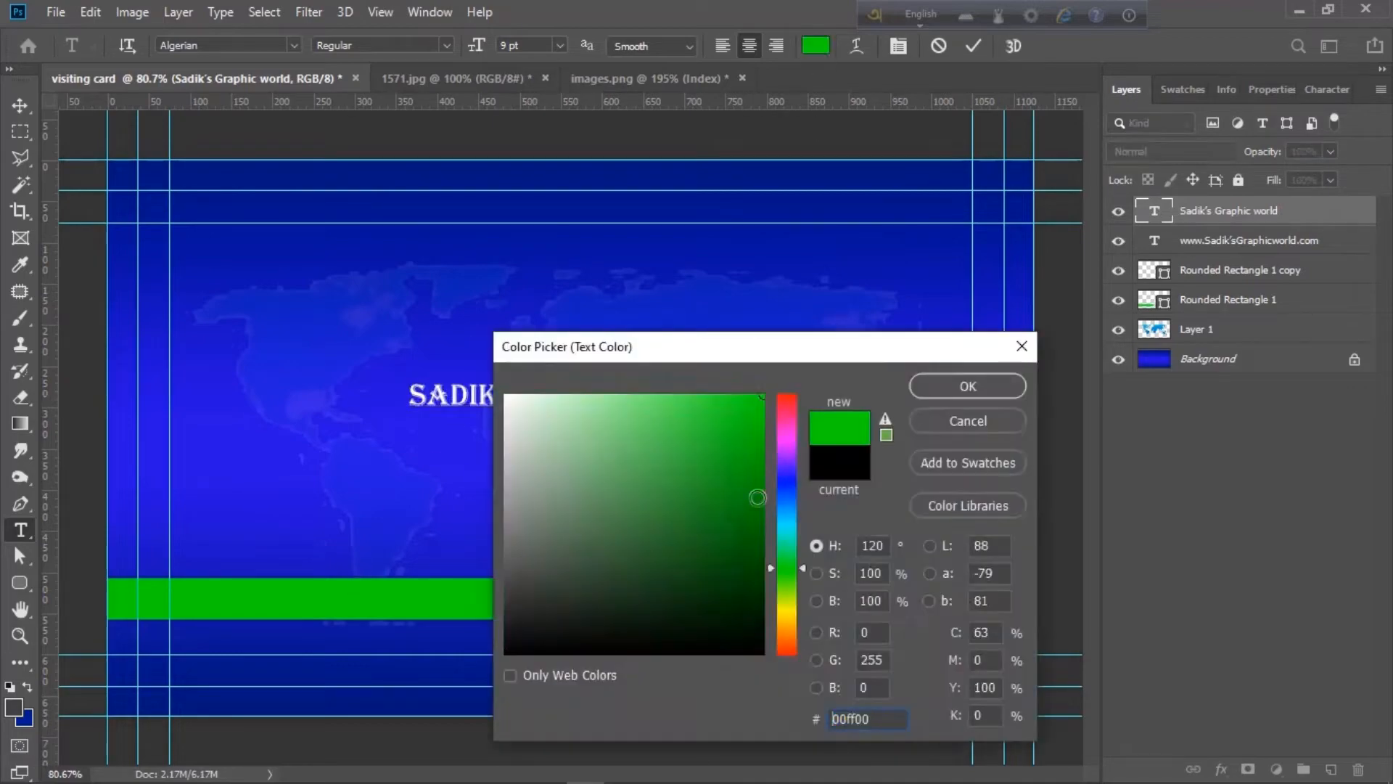
{"action": "left_click", "coordinate": [968, 387]}
{"action": "left_click", "coordinate": [21, 105]}
- Duplicate the title into a smaller YOUTUBE CHANNEL subtitle with CHANNEL in green
{"action": "mouse_move", "coordinate": [652, 400]}
{"action": "left_mouse_down"}
{"action": "mouse_move", "coordinate": [652, 373]}
{"action": "mouse_move", "coordinate": [660, 407]}
{"action": "mouse_move", "coordinate": [636, 406]}
{"action": "left_mouse_up"}
{"action": "key", "text": "ctrl+t"}
{"action": "double_click", "coordinate": [595, 404]}
{"action": "type", "text": "YOT"}
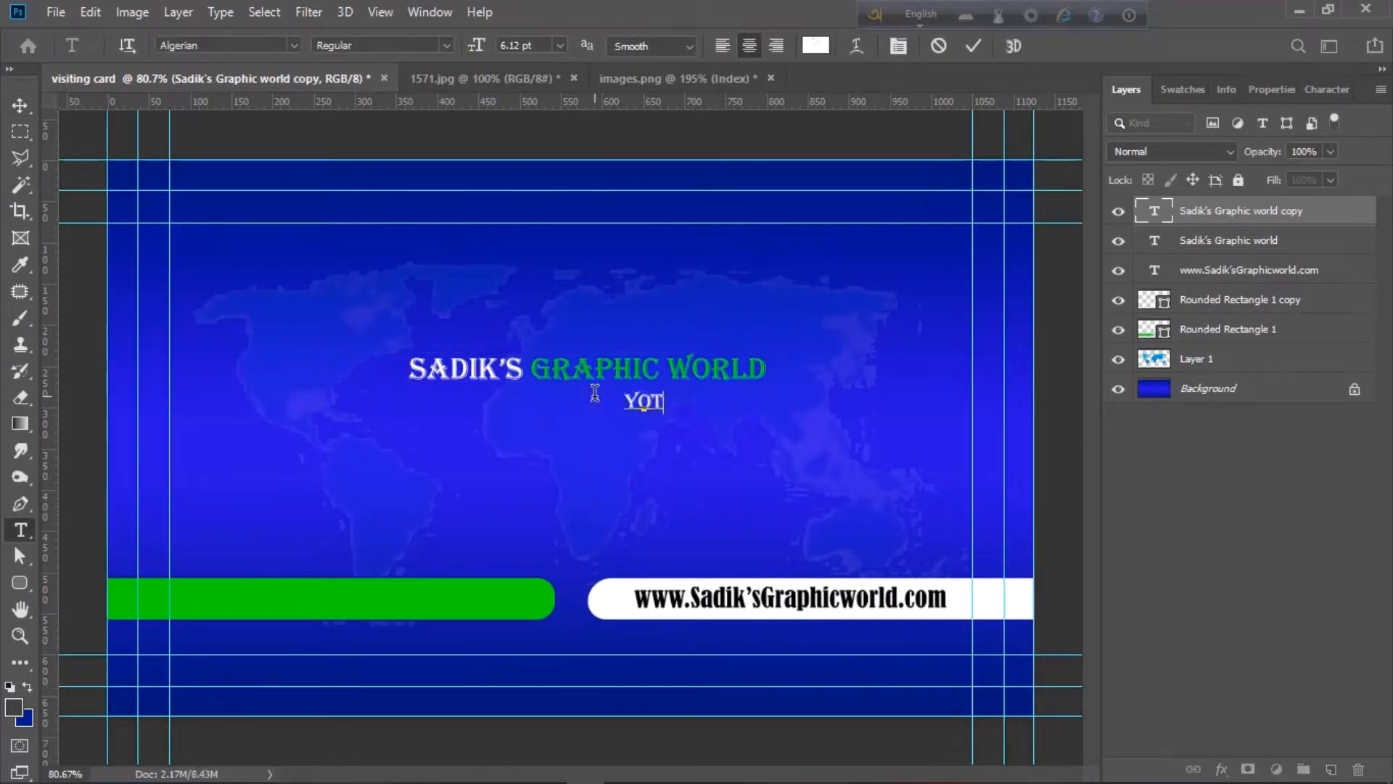
{"action": "type", "text": "TUBE CHANNEL"}
{"action": "left_click_drag", "start_coordinate": [742, 401], "coordinate": [701, 402]}
{"action": "left_click", "coordinate": [815, 46]}
{"action": "left_click", "coordinate": [464, 599]}
{"action": "left_click", "coordinate": [944, 393]}
{"action": "left_click", "coordinate": [11, 111]}
{"action": "key", "text": "ctrl+t"}
{"action": "left_click_drag", "start_coordinate": [569, 410], "coordinate": [639, 403]}
{"action": "key", "text": "Return"}
- Centre the title and subtitle horizontally and move them lower on the card
{"action": "left_click", "coordinate": [680, 379], "text": "shift"}
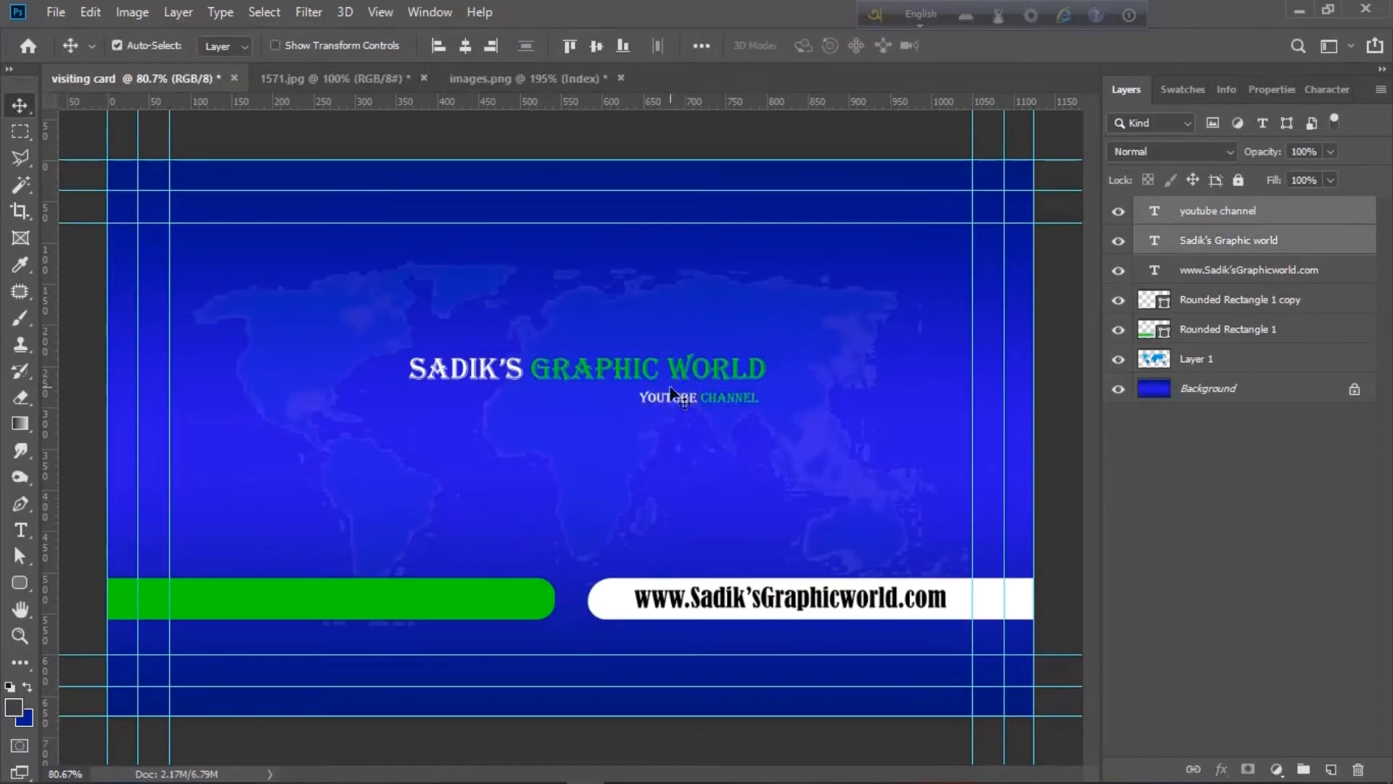
{"action": "left_click", "coordinate": [466, 45]}
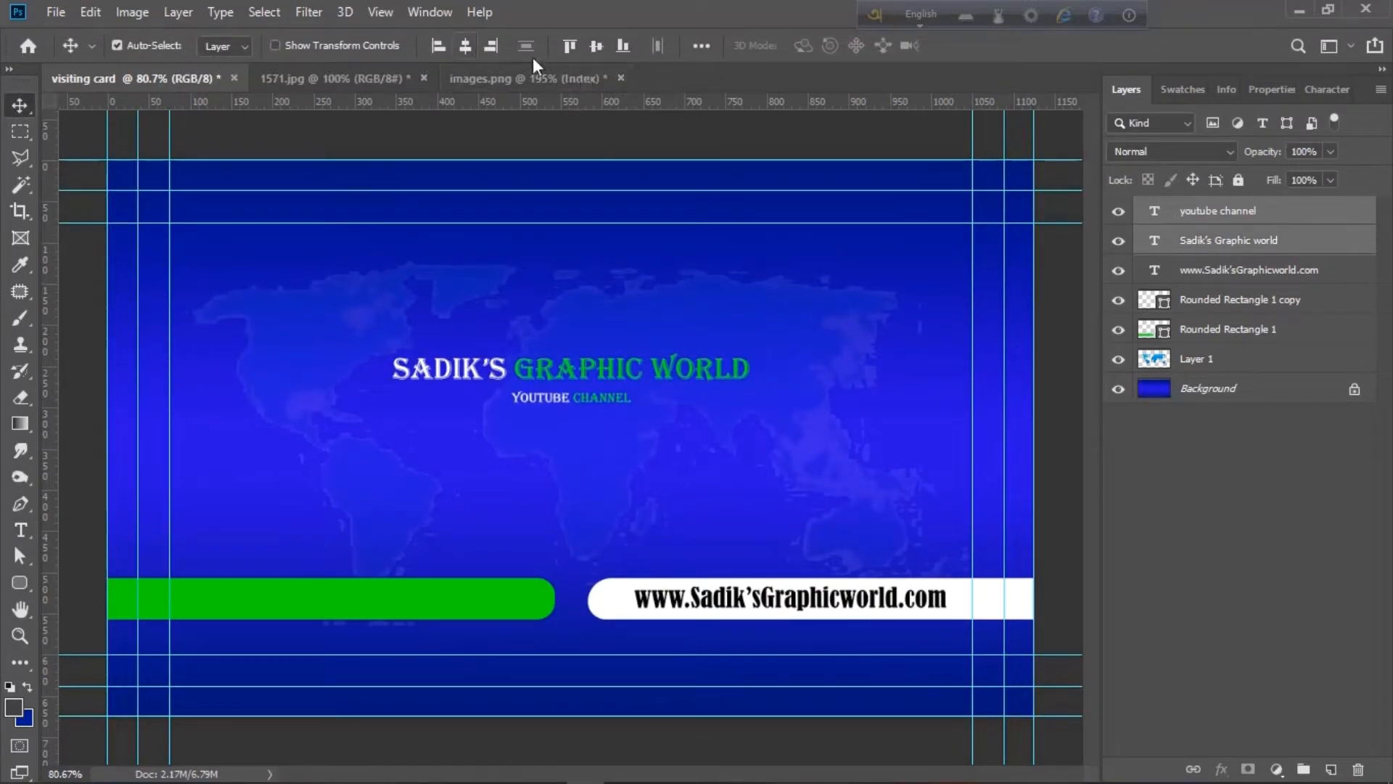
{"action": "left_click_drag", "start_coordinate": [594, 368], "coordinate": [603, 400]}
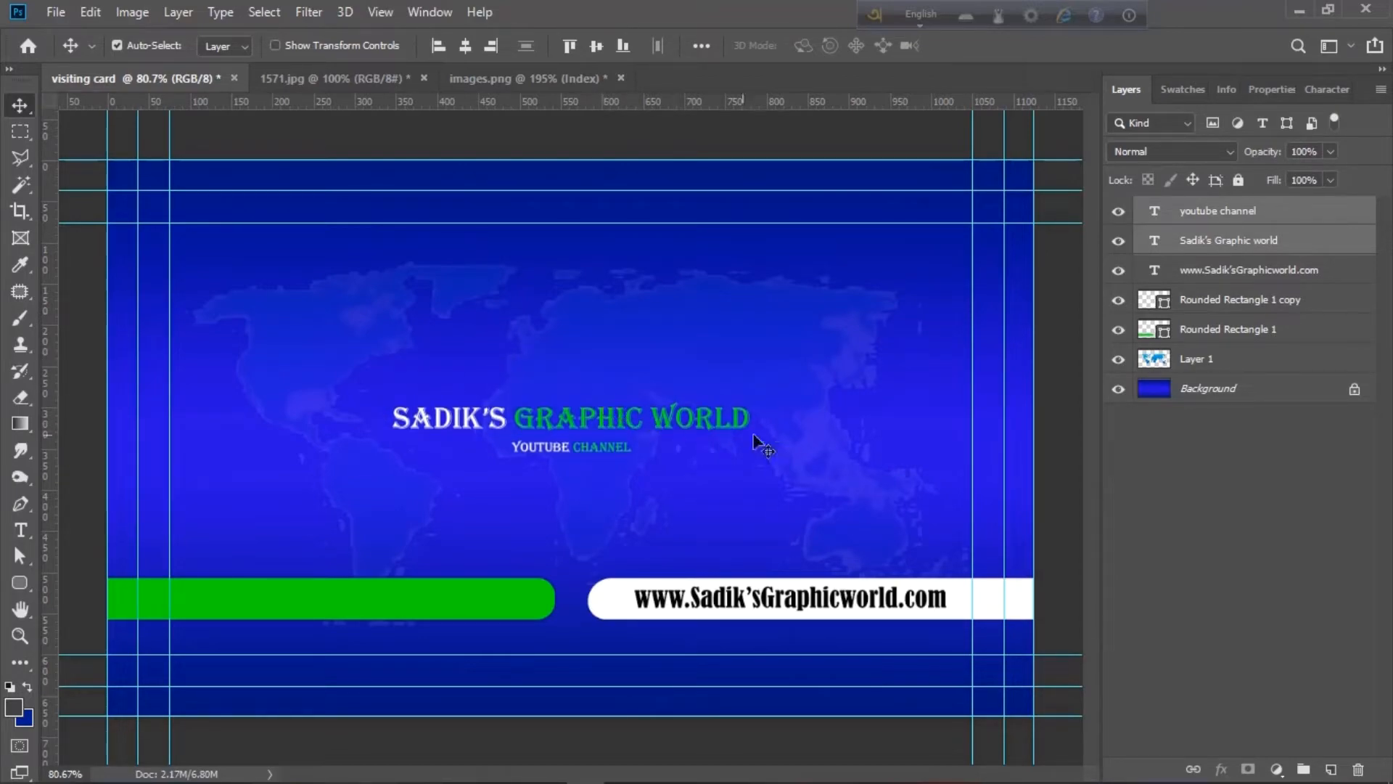
{"action": "left_click", "coordinate": [56, 11]}
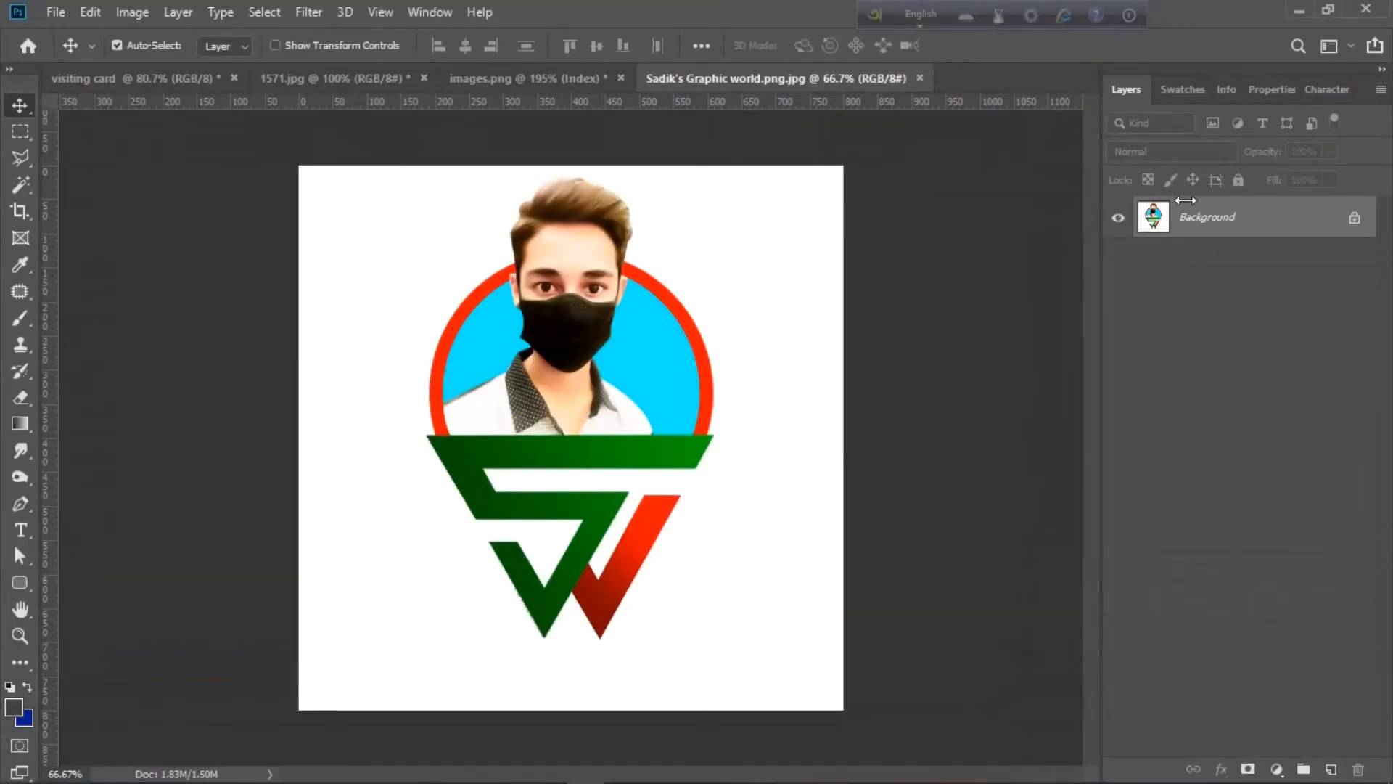
- Unlock the logo's Background layer and delete the white area around the logo
{"action": "double_click", "coordinate": [1194, 213]}
{"action": "key", "text": "Return"}
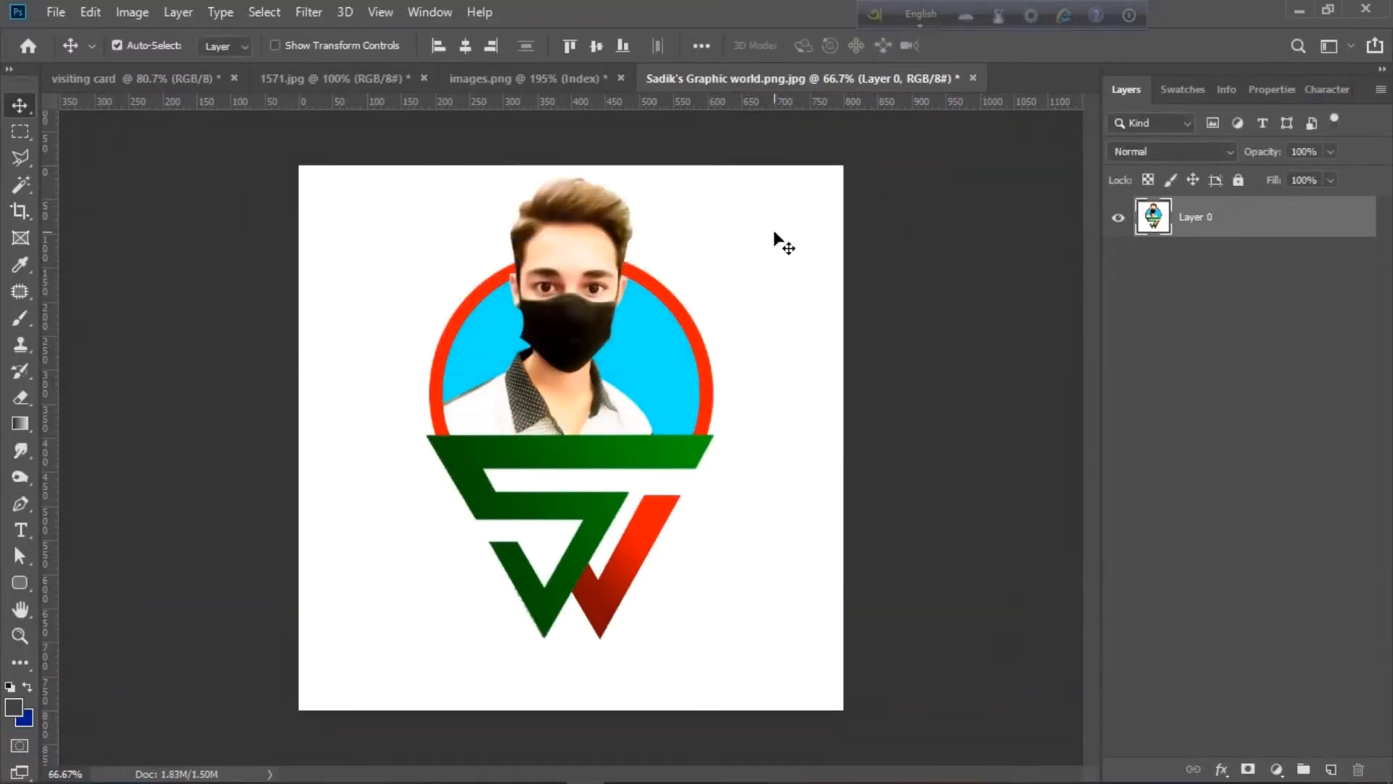
{"action": "key", "text": "w"}
{"action": "left_click", "coordinate": [617, 265]}
{"action": "key", "text": "Delete"}
- Drag the logo into the visiting card and shrink it just above the title
{"action": "key", "text": "ctrl+d"}
{"action": "left_click", "coordinate": [20, 106]}
{"action": "left_click_drag", "start_coordinate": [479, 452], "coordinate": [406, 523]}
{"action": "key", "text": "ctrl+t"}
{"action": "left_click_drag", "start_coordinate": [333, 761], "coordinate": [613, 313]}
{"action": "left_click_drag", "start_coordinate": [658, 251], "coordinate": [598, 320]}
{"action": "left_click_drag", "start_coordinate": [622, 272], "coordinate": [613, 287]}
{"action": "mouse_move", "coordinate": [589, 304]}
{"action": "left_mouse_down"}
{"action": "mouse_move", "coordinate": [589, 328]}
{"action": "mouse_move", "coordinate": [606, 322]}
{"action": "left_mouse_up"}
{"action": "key", "text": "Return"}
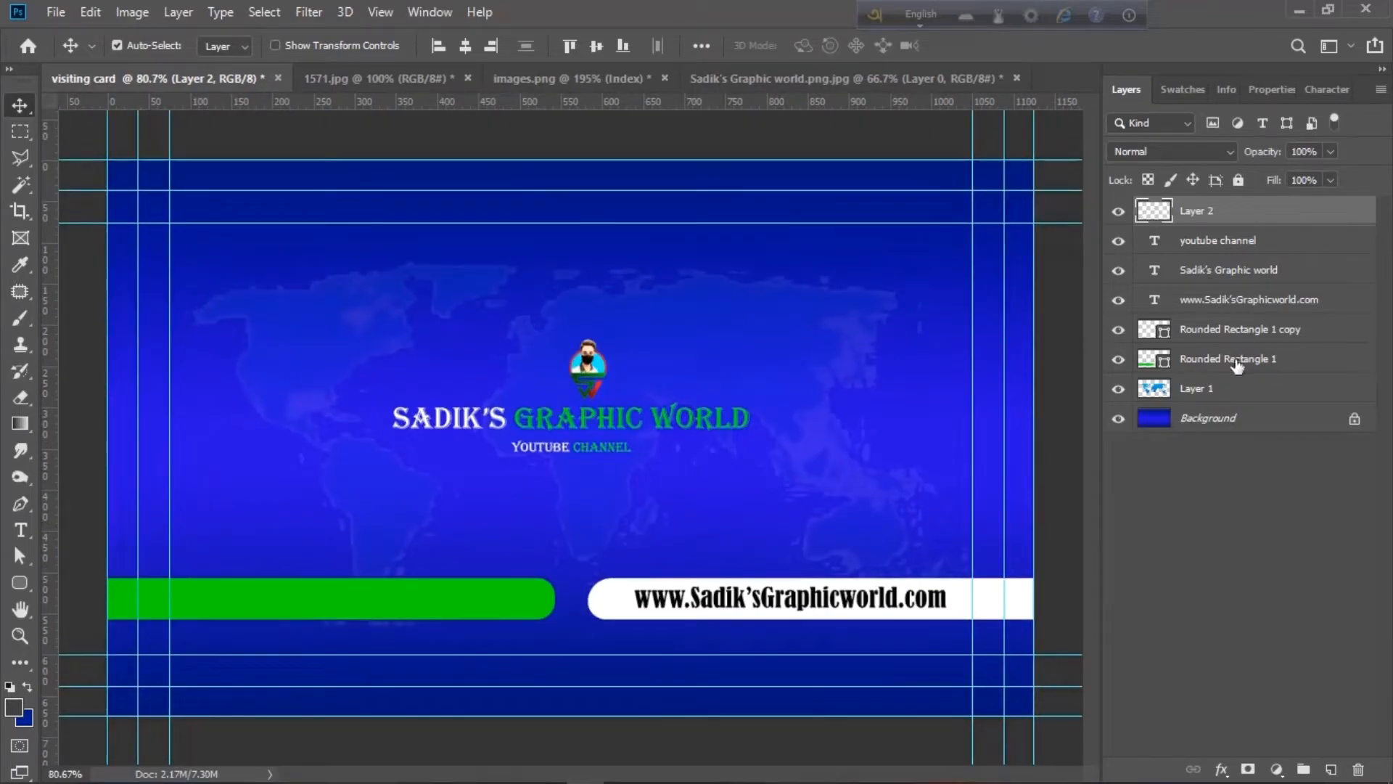
- Group the card's layers from Layer 2 to Layer 1 and name the group 'front side'
{"action": "left_click", "coordinate": [1235, 392], "text": "shift"}
{"action": "right_click", "coordinate": [1234, 392]}
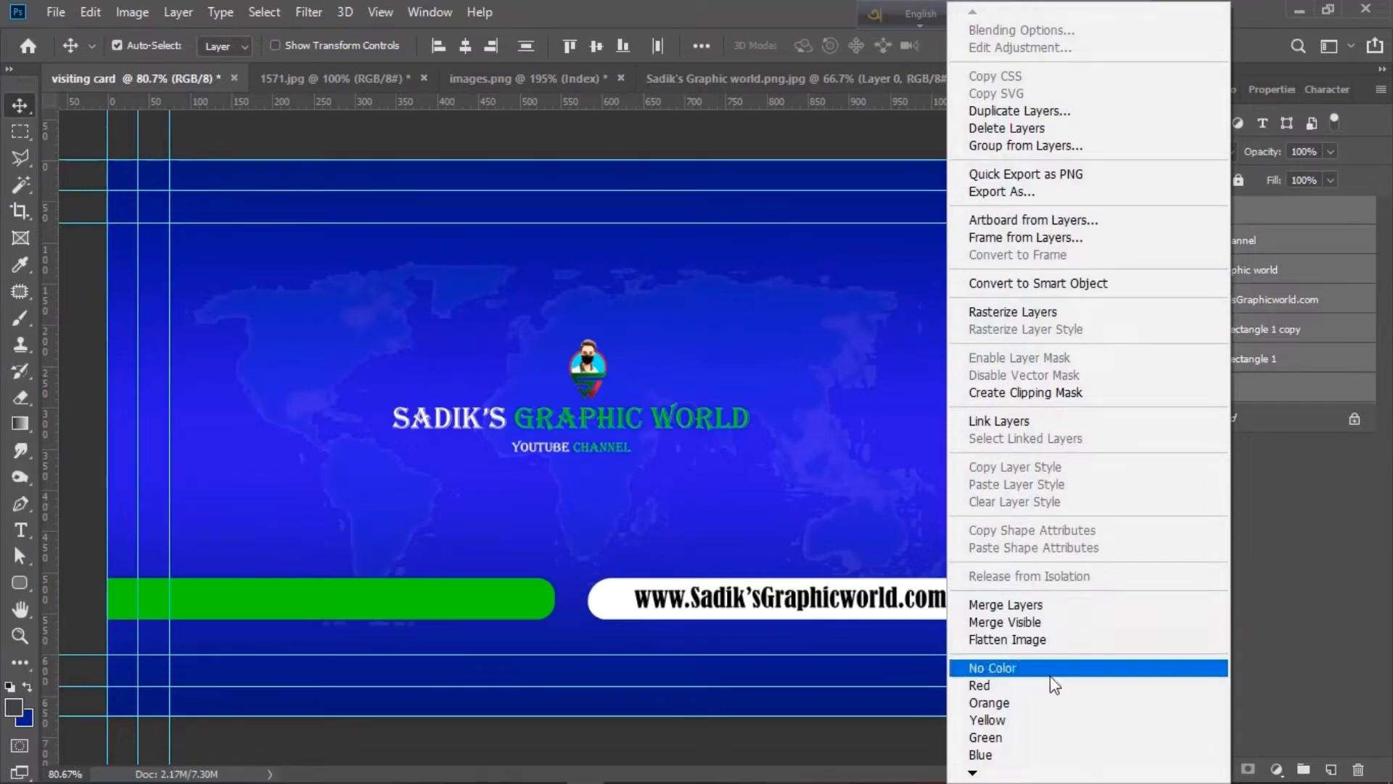
{"action": "left_click", "coordinate": [1302, 563]}
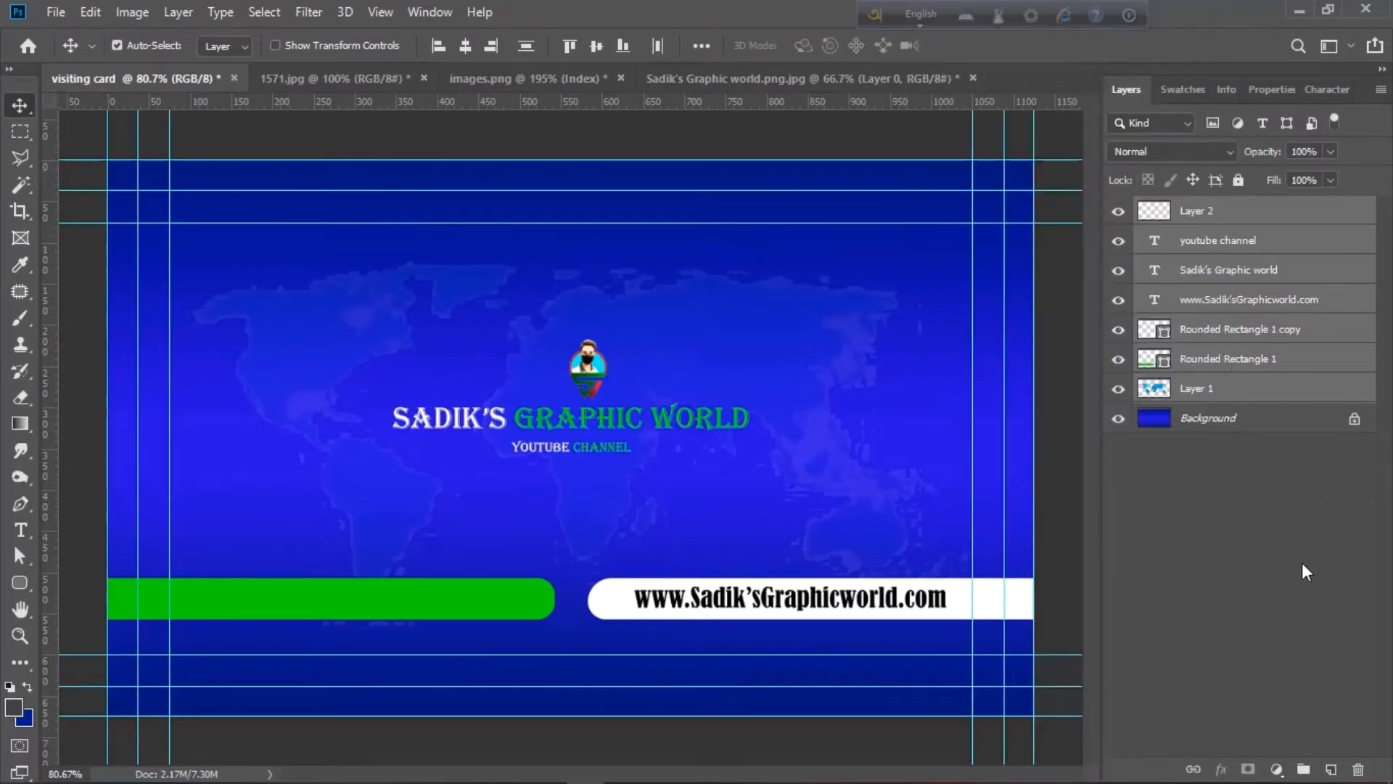
{"action": "left_click", "coordinate": [1304, 768]}
{"action": "double_click", "coordinate": [1194, 208]}
{"action": "type", "text": "front side"}
{"action": "left_click", "coordinate": [1188, 385]}
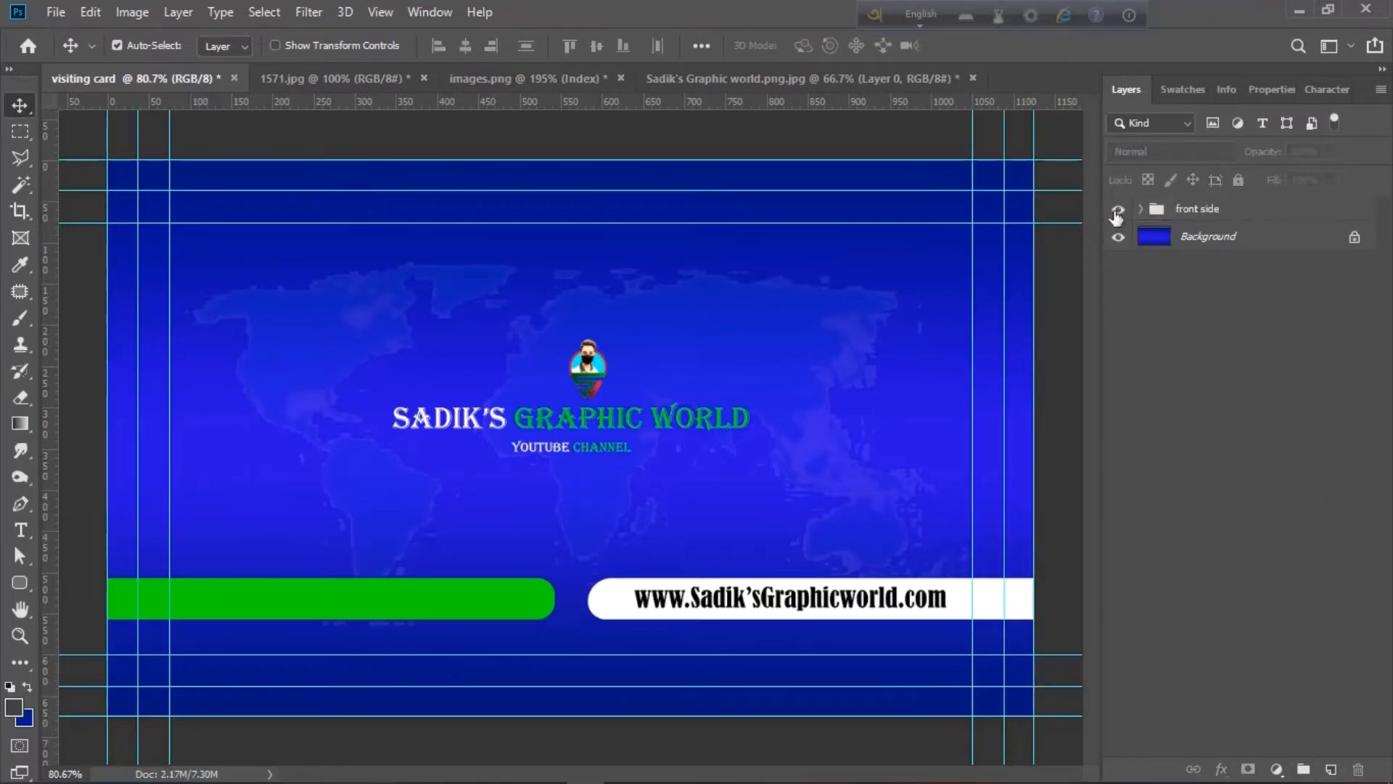
- Move the world-map layer out of the group and put the collapsed group above it
{"action": "left_click", "coordinate": [1141, 209]}
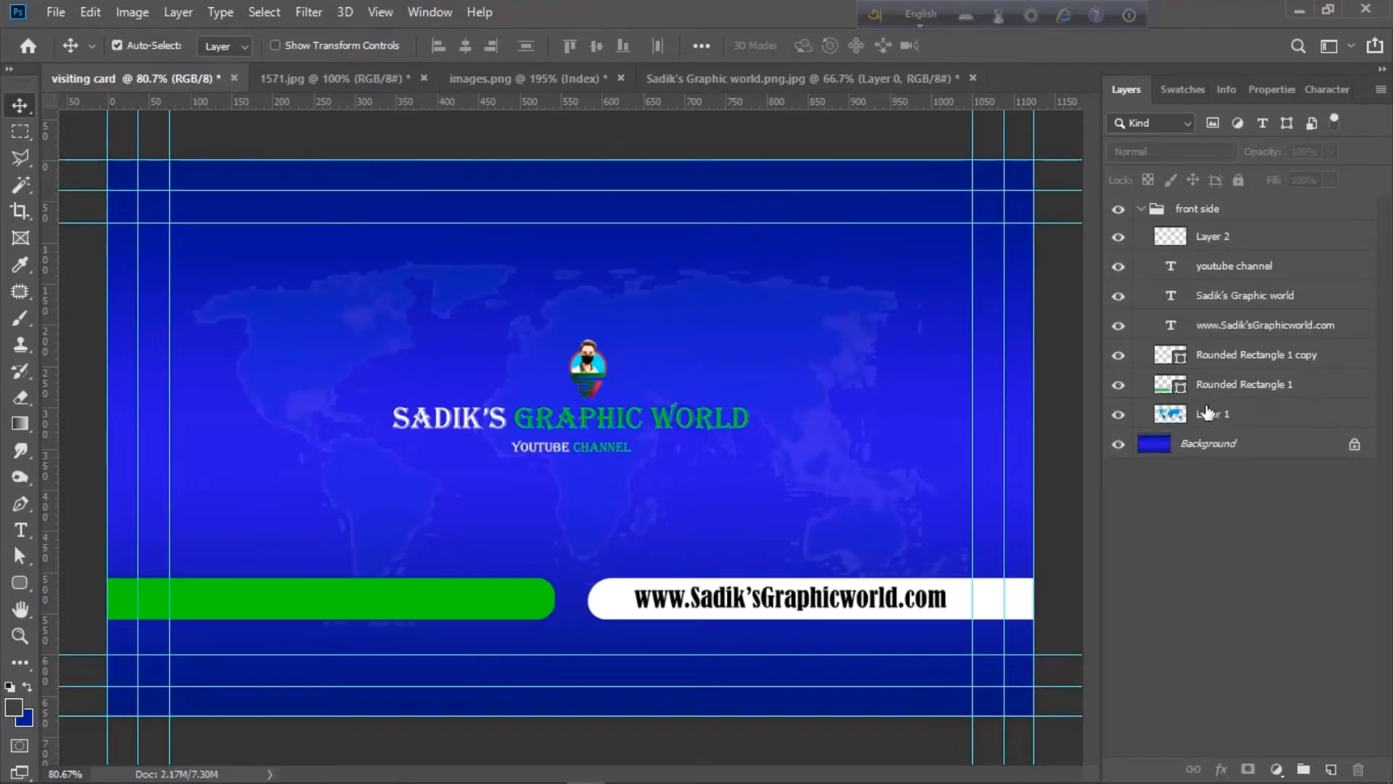
{"action": "left_click_drag", "start_coordinate": [1208, 408], "coordinate": [1205, 202]}
{"action": "left_click", "coordinate": [1141, 239]}
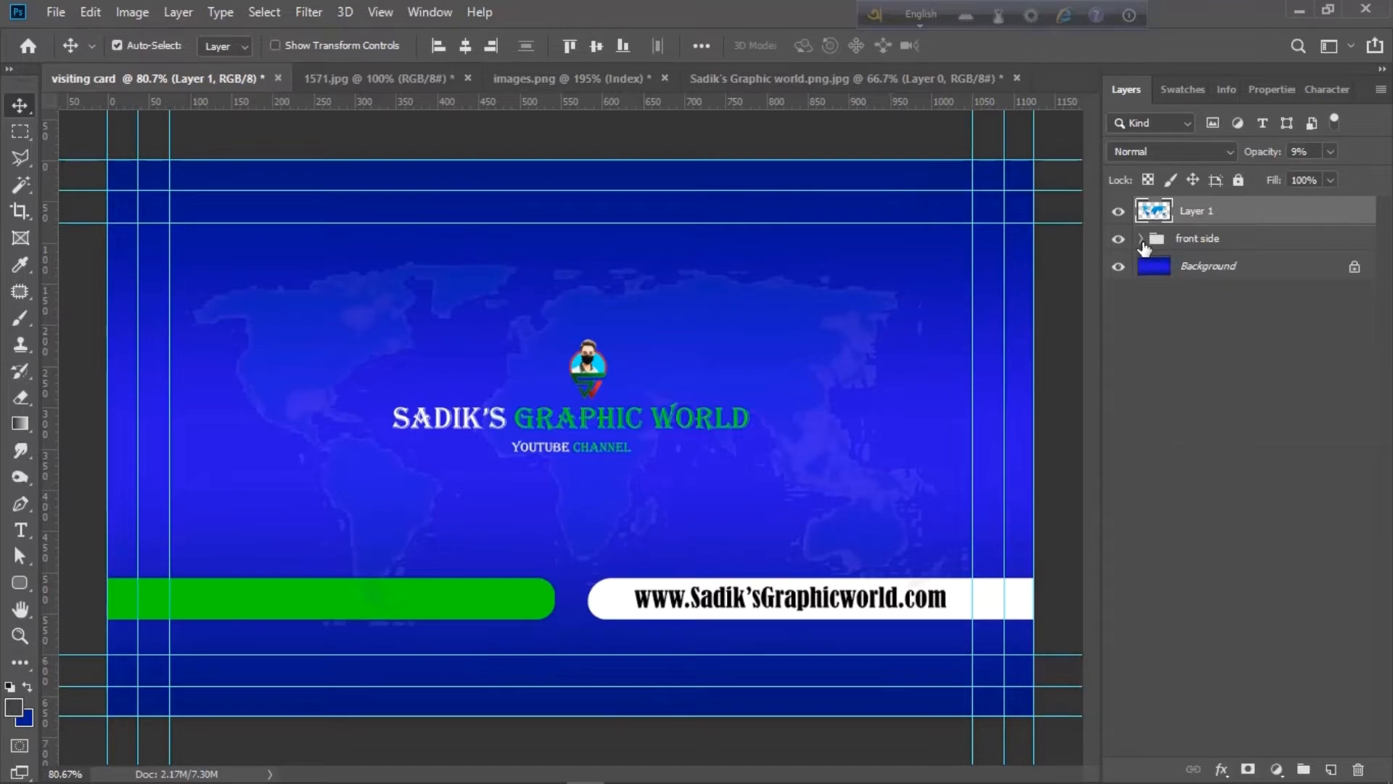
{"action": "left_click_drag", "start_coordinate": [1286, 241], "coordinate": [1233, 208]}
- Hide the front side design and drag a vertical guide to the card's centre
{"action": "left_click", "coordinate": [1118, 209]}
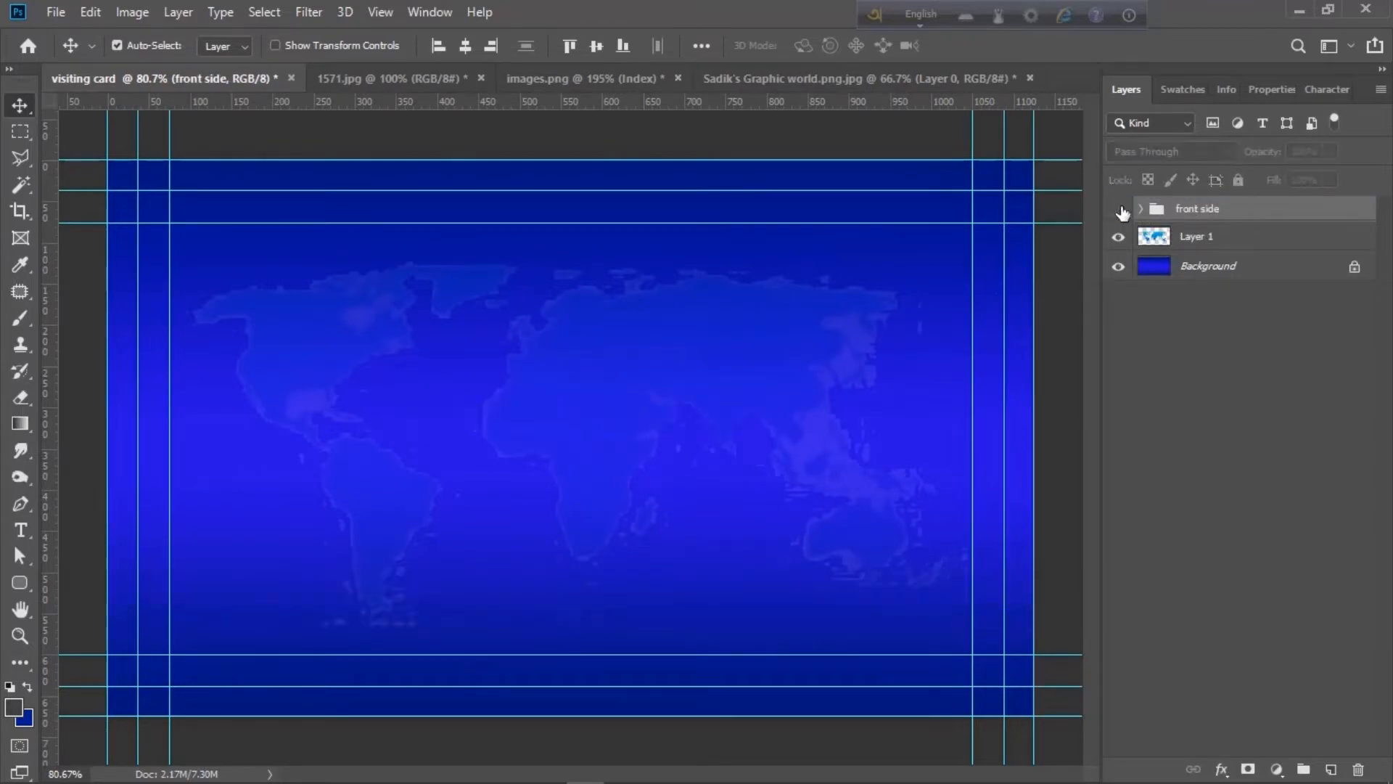
{"action": "left_click", "coordinate": [14, 585]}
{"action": "key", "text": "p"}
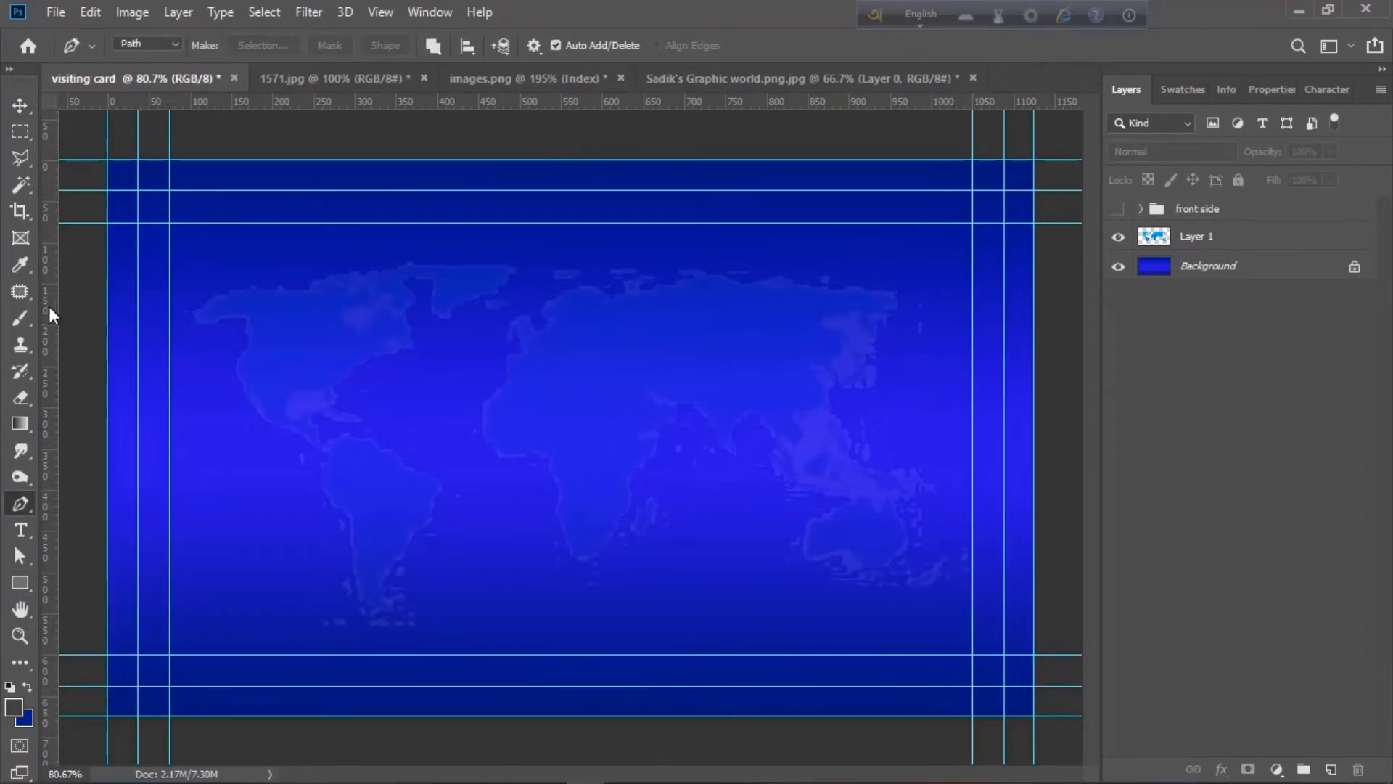
{"action": "left_click_drag", "start_coordinate": [49, 313], "coordinate": [570, 218]}
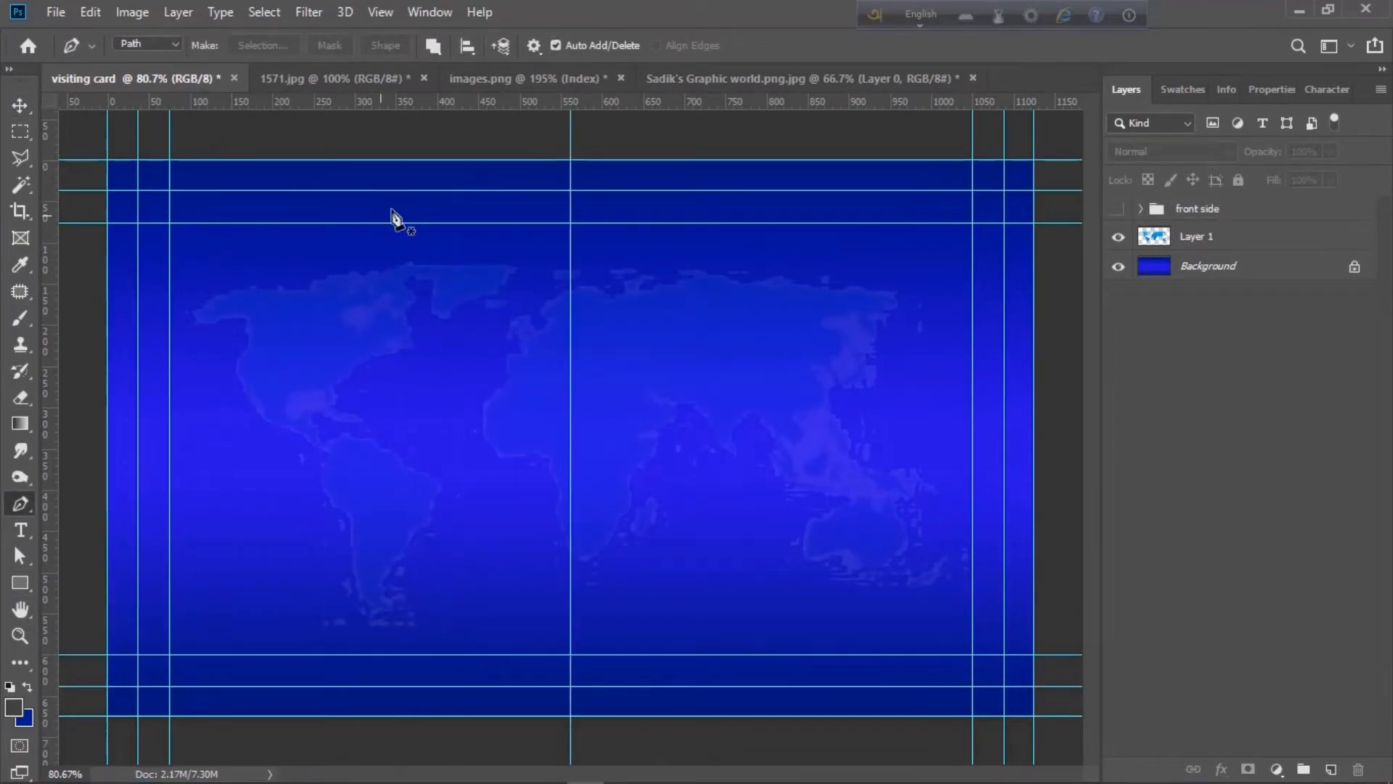
- Draw a closed four-point Pen path over the card's left side with a slanted right edge, then make it a selection
{"action": "left_click", "coordinate": [505, 159]}
{"action": "left_click", "coordinate": [625, 716]}
{"action": "left_click", "coordinate": [108, 716]}
{"action": "left_click", "coordinate": [108, 159]}
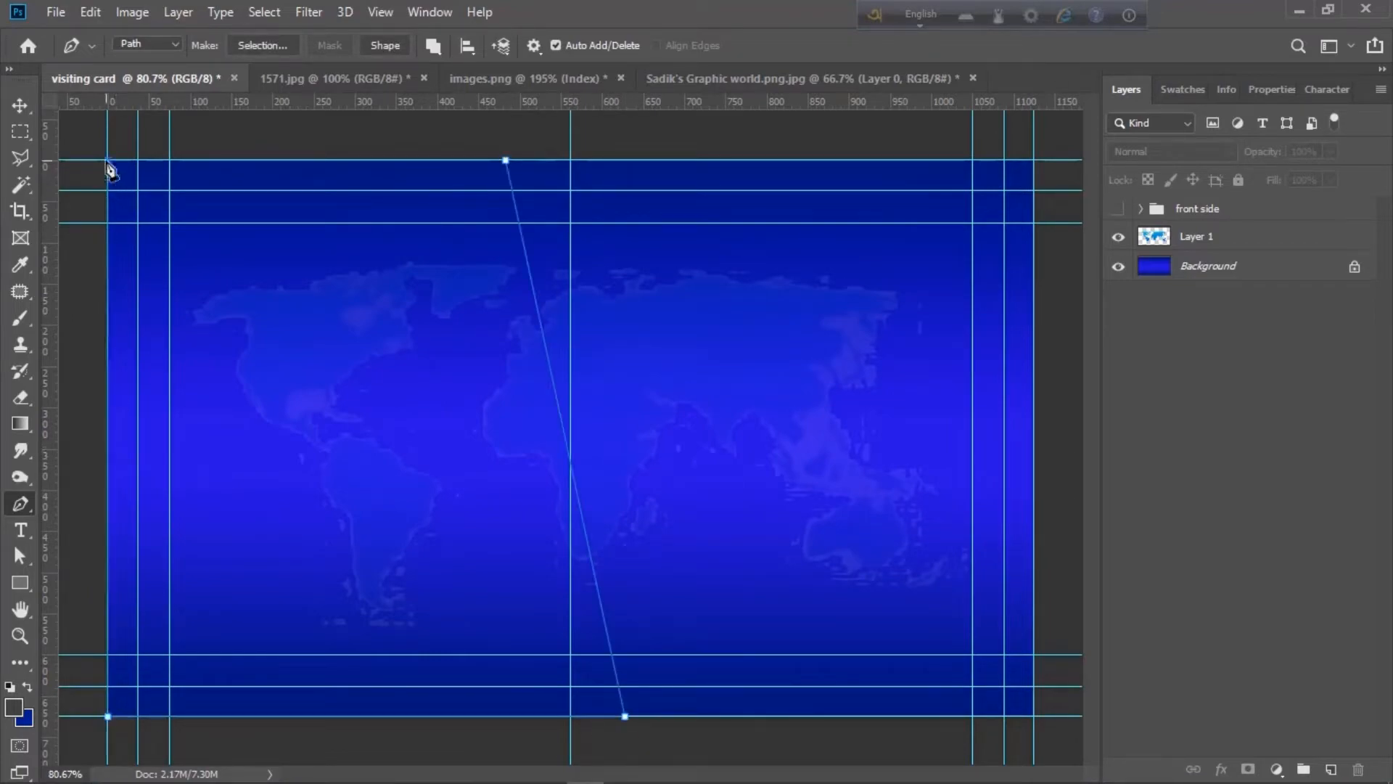
{"action": "left_click", "coordinate": [506, 159]}
{"action": "key", "text": "ctrl+Return"}
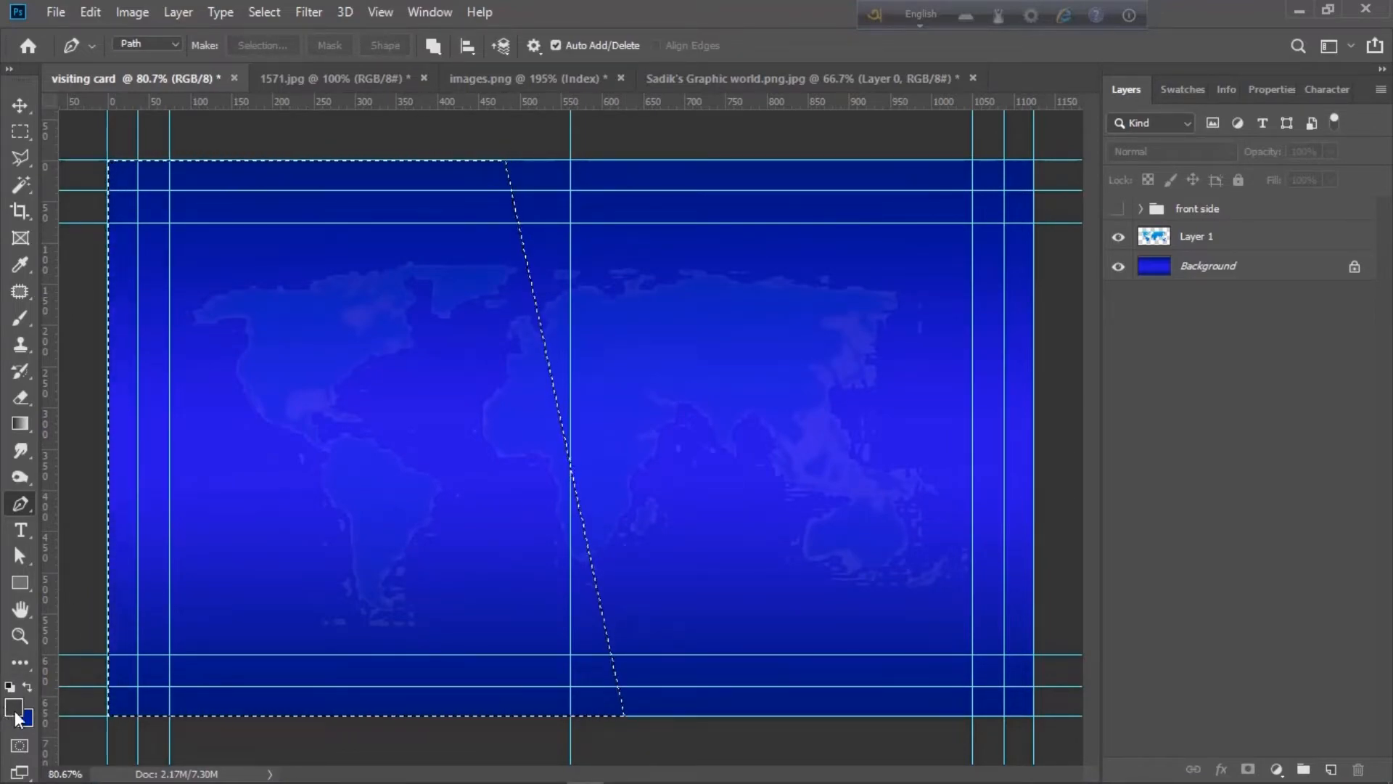
- Set the foreground to green, add a new layer, fill the selection green and deselect
{"action": "left_click", "coordinate": [16, 715]}
{"action": "left_click_drag", "start_coordinate": [631, 352], "coordinate": [1006, 246]}
{"action": "left_click", "coordinate": [1136, 296]}
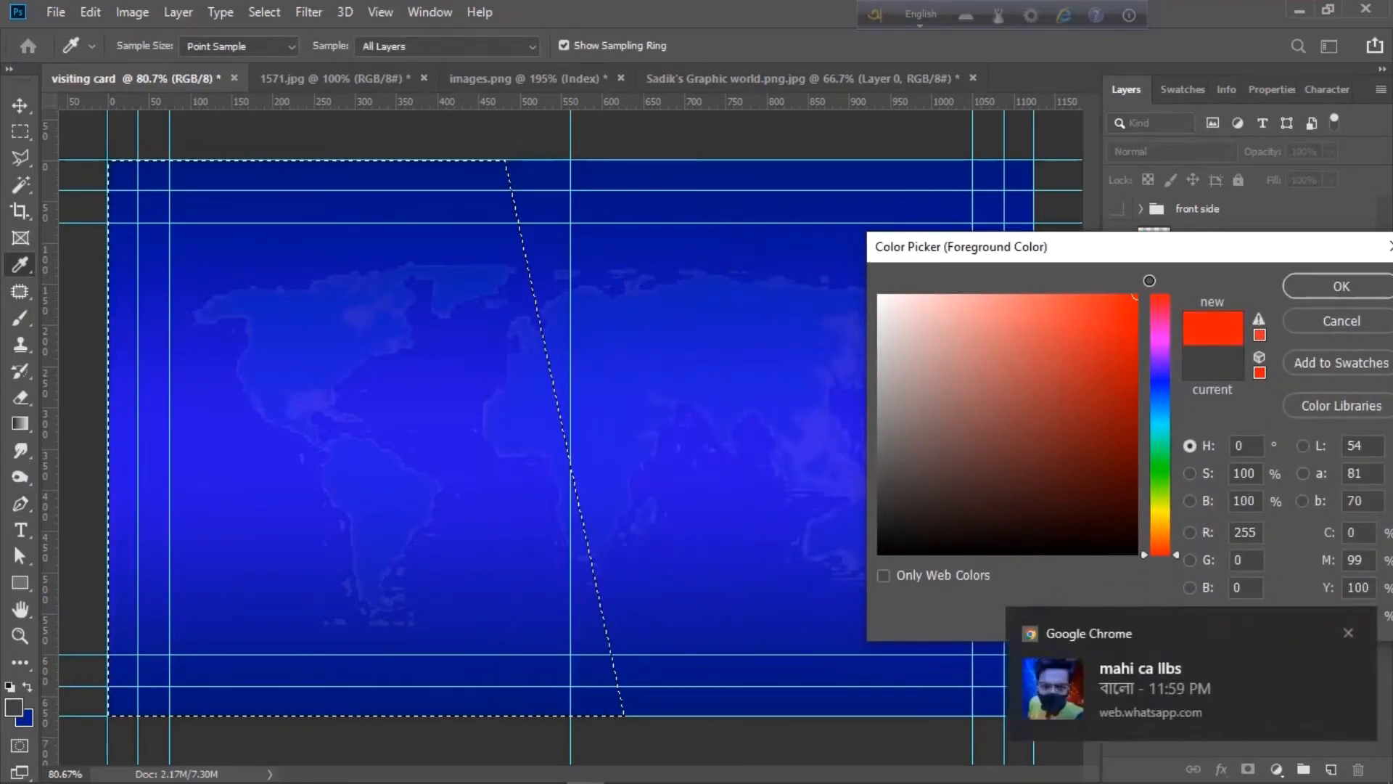
{"action": "left_click", "coordinate": [1162, 458]}
{"action": "key", "text": "Return"}
{"action": "key", "text": "p"}
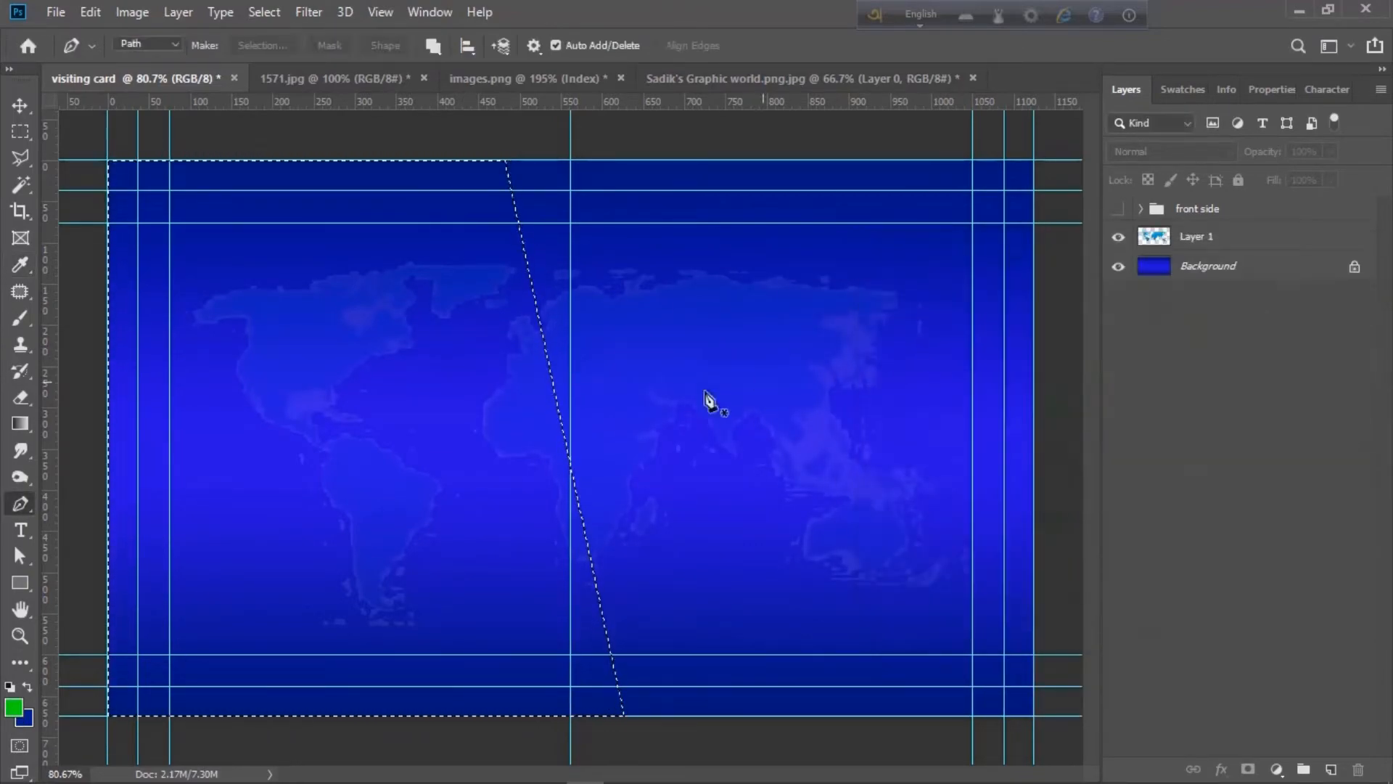
{"action": "left_click", "coordinate": [1331, 768]}
{"action": "key", "text": "alt+BackSpace"}
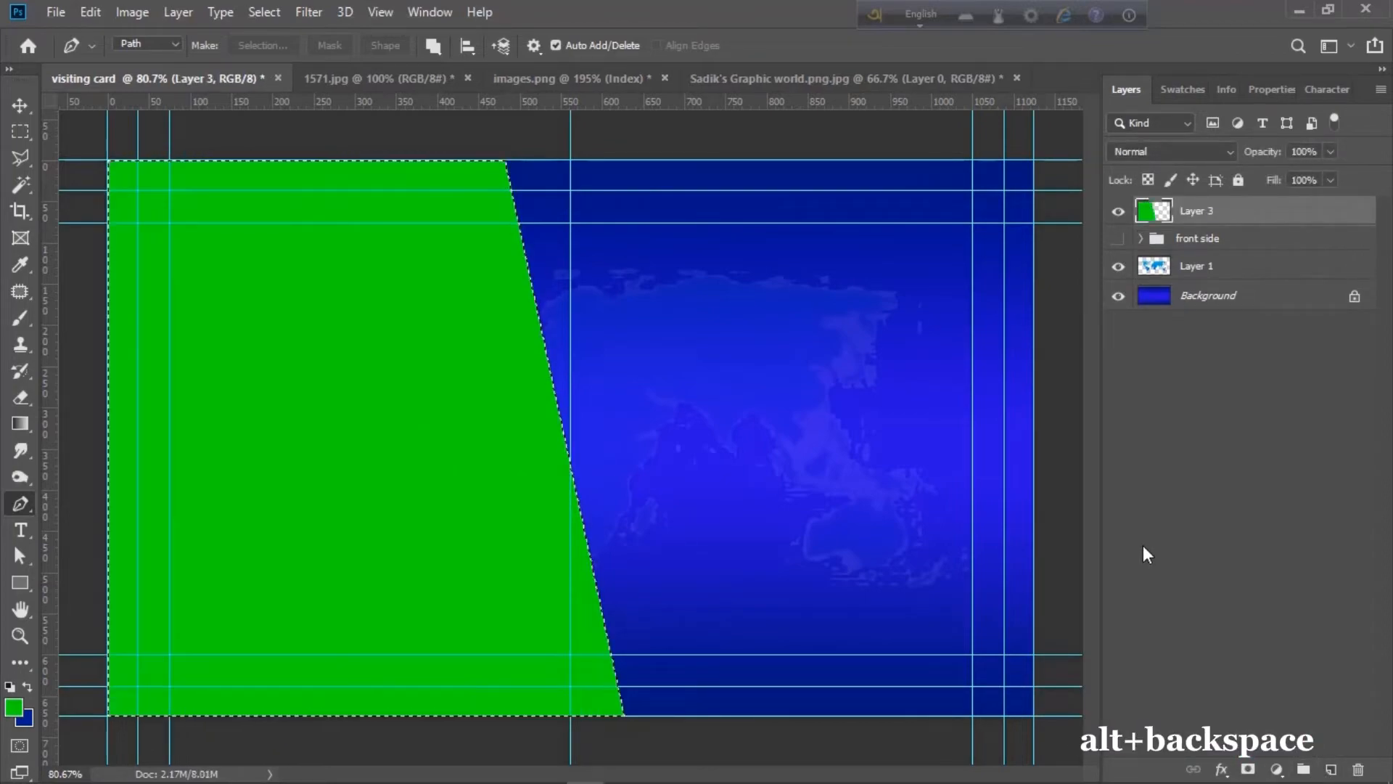
{"action": "key", "text": "ctrl+d"}
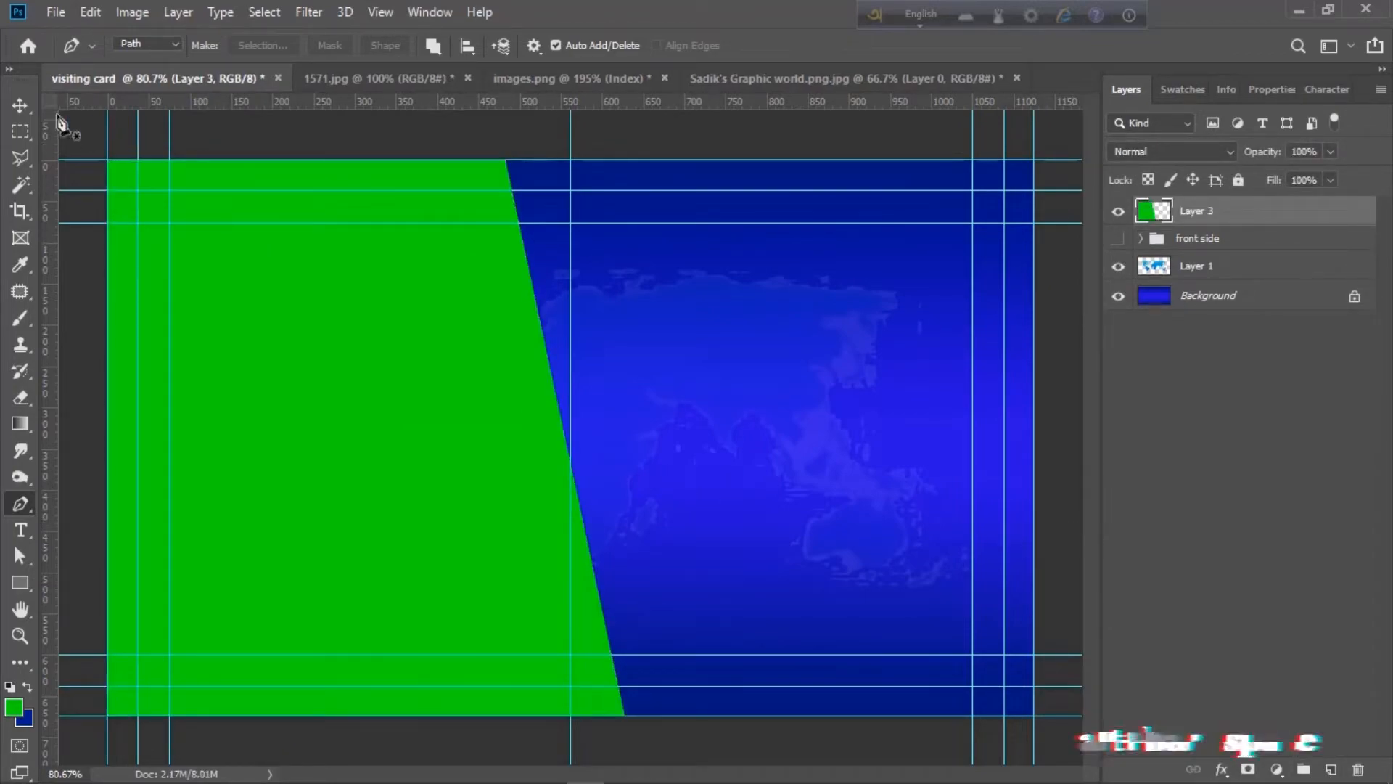
{"action": "left_click", "coordinate": [20, 105]}
- Zoom in and start a thin Pen-path stripe just right of the green diagonal edge
{"action": "key", "text": "ctrl+minus"}
{"action": "key", "text": "ctrl+plus"}
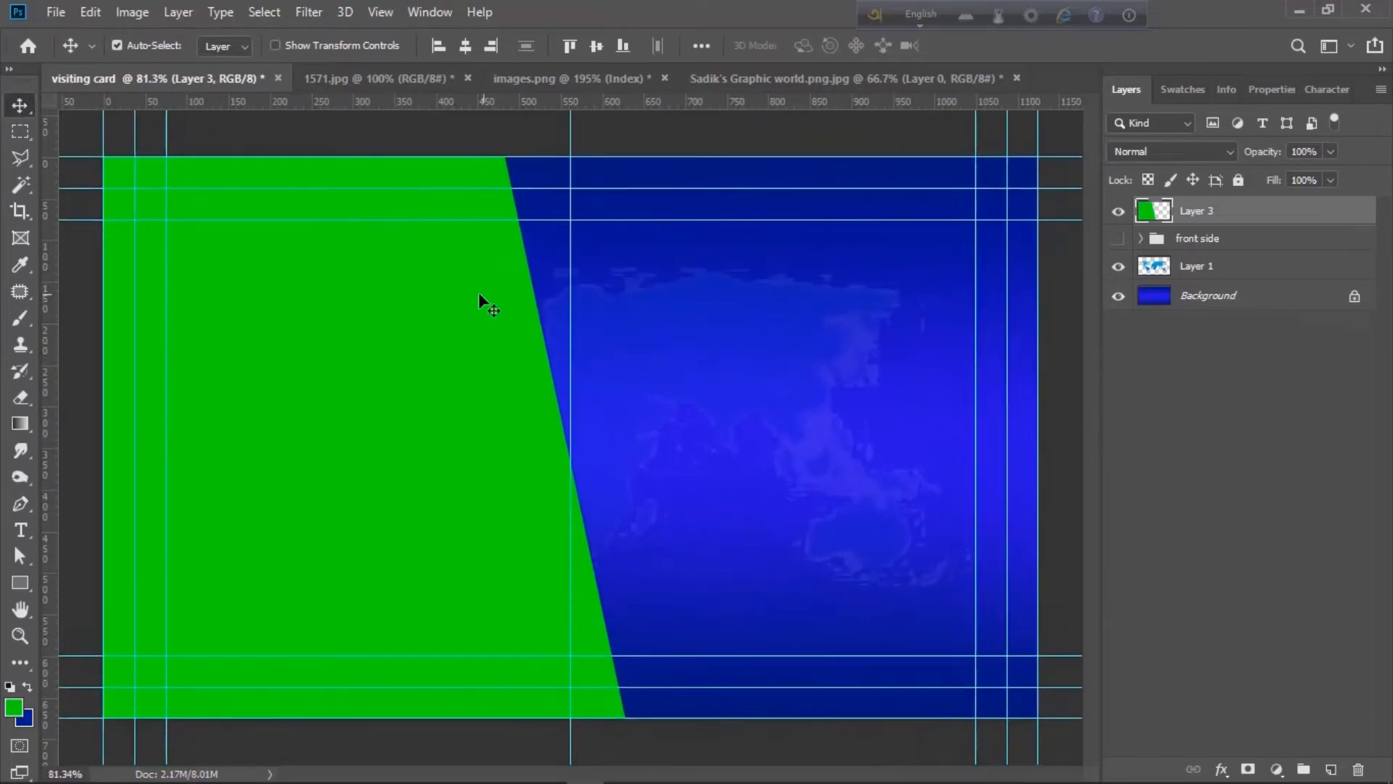
{"action": "left_click", "coordinate": [20, 505]}
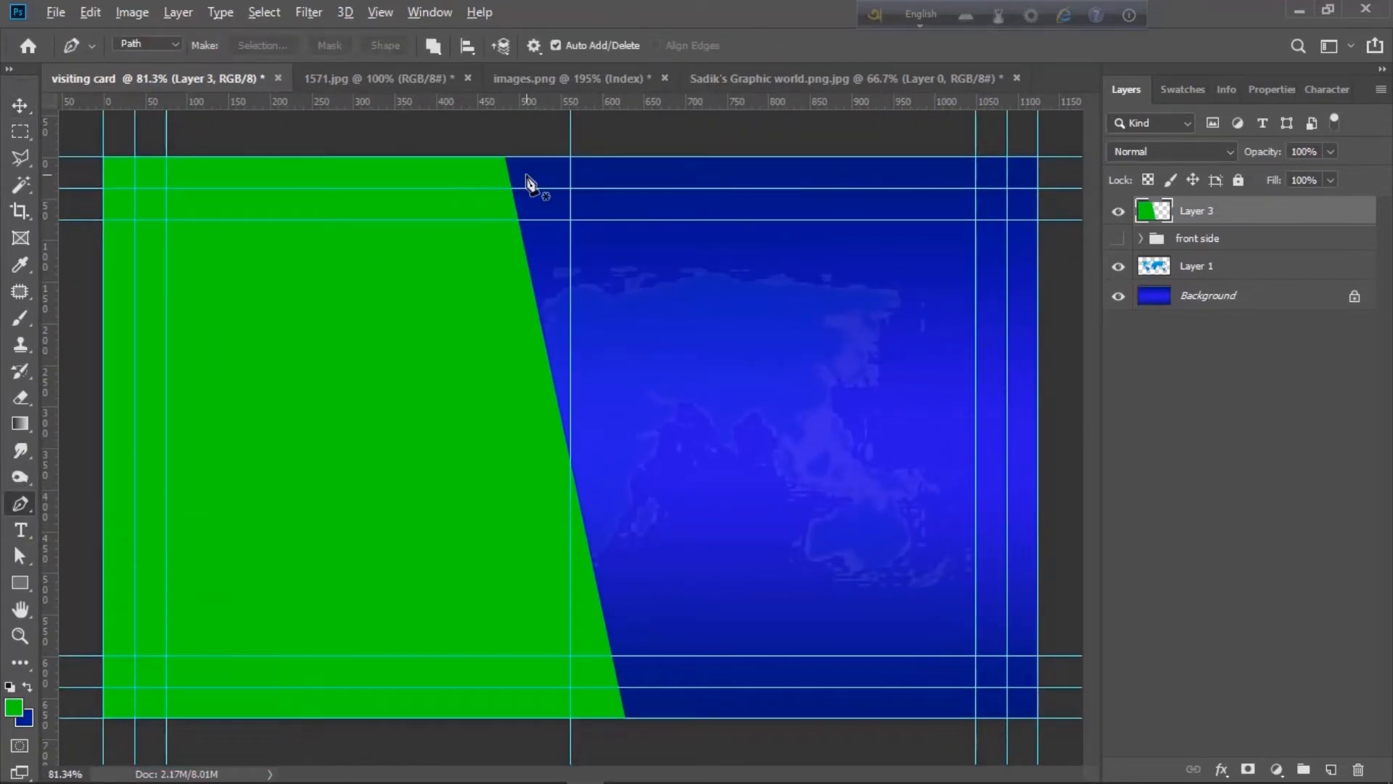
{"action": "scroll", "coordinate": [528, 183], "scroll_direction": "up", "scroll_amount": 5}
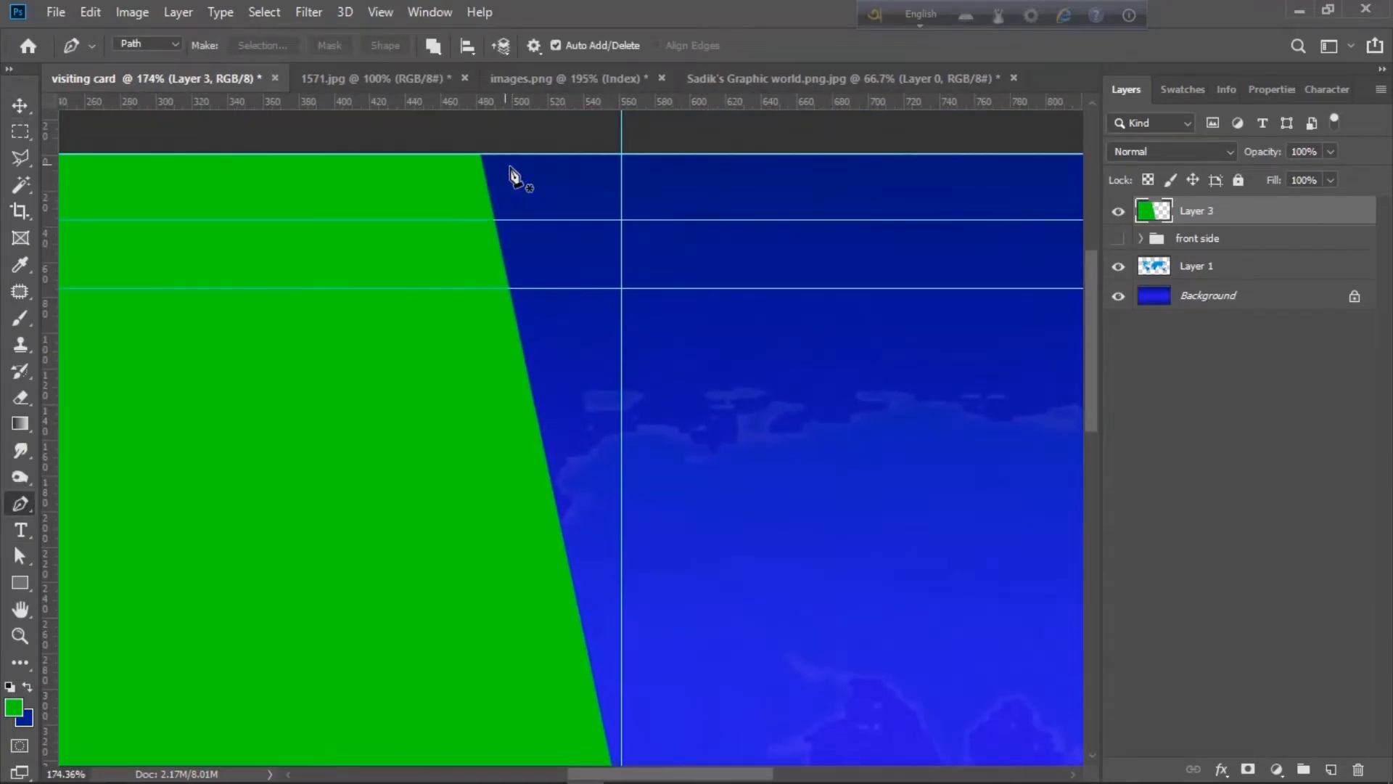
{"action": "left_click", "coordinate": [500, 154]}
{"action": "scroll", "coordinate": [563, 276], "scroll_direction": "down", "scroll_amount": 10}
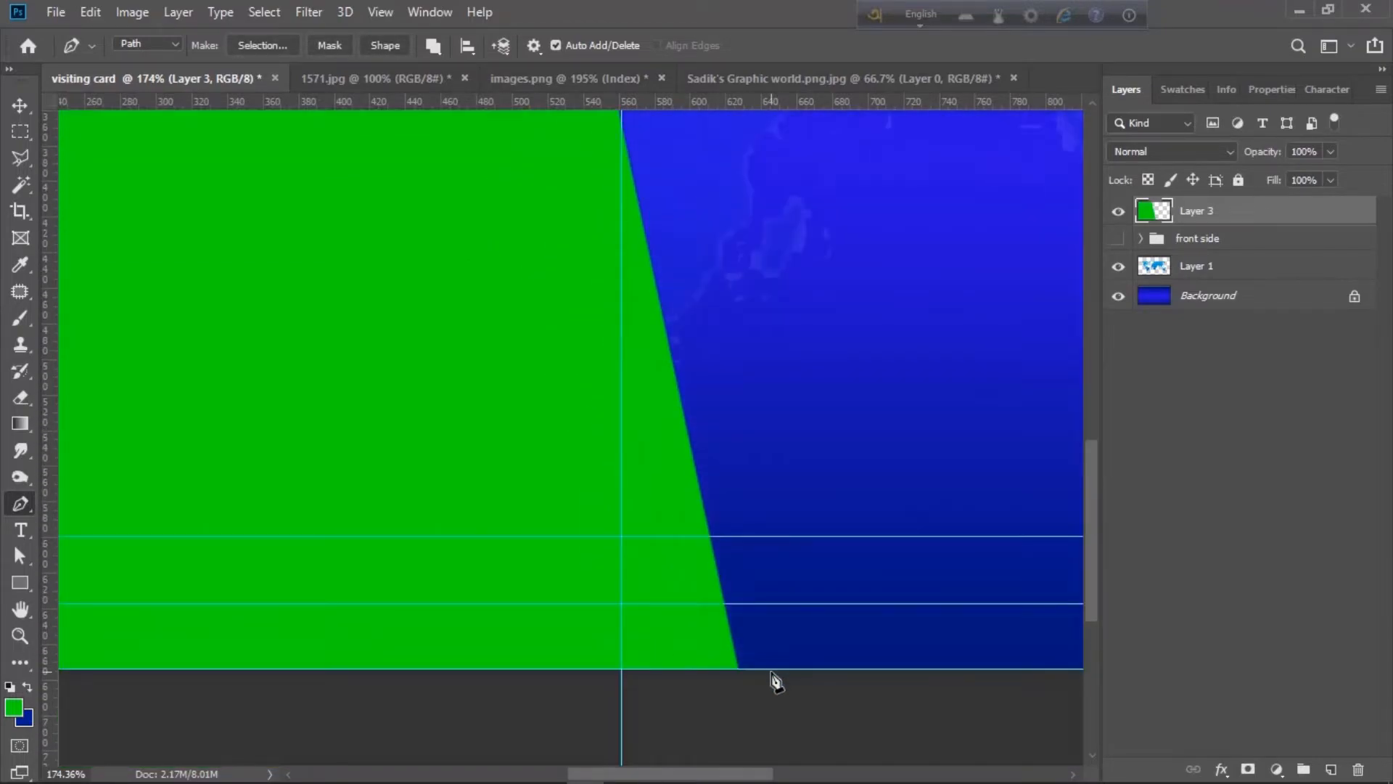
{"action": "left_click", "coordinate": [770, 669]}
- Complete the thin slanted stripe outline along the bottom and top edges and adjust its position
{"action": "left_click", "coordinate": [819, 669]}
{"action": "left_click", "coordinate": [1331, 769]}
{"action": "scroll", "coordinate": [889, 524], "scroll_direction": "down", "scroll_amount": 6}
{"action": "scroll", "coordinate": [551, 221], "scroll_direction": "up", "scroll_amount": 7}
{"action": "left_click", "coordinate": [521, 231]}
{"action": "left_click", "coordinate": [492, 231]}
{"action": "scroll", "coordinate": [515, 283], "scroll_direction": "down", "scroll_amount": 5}
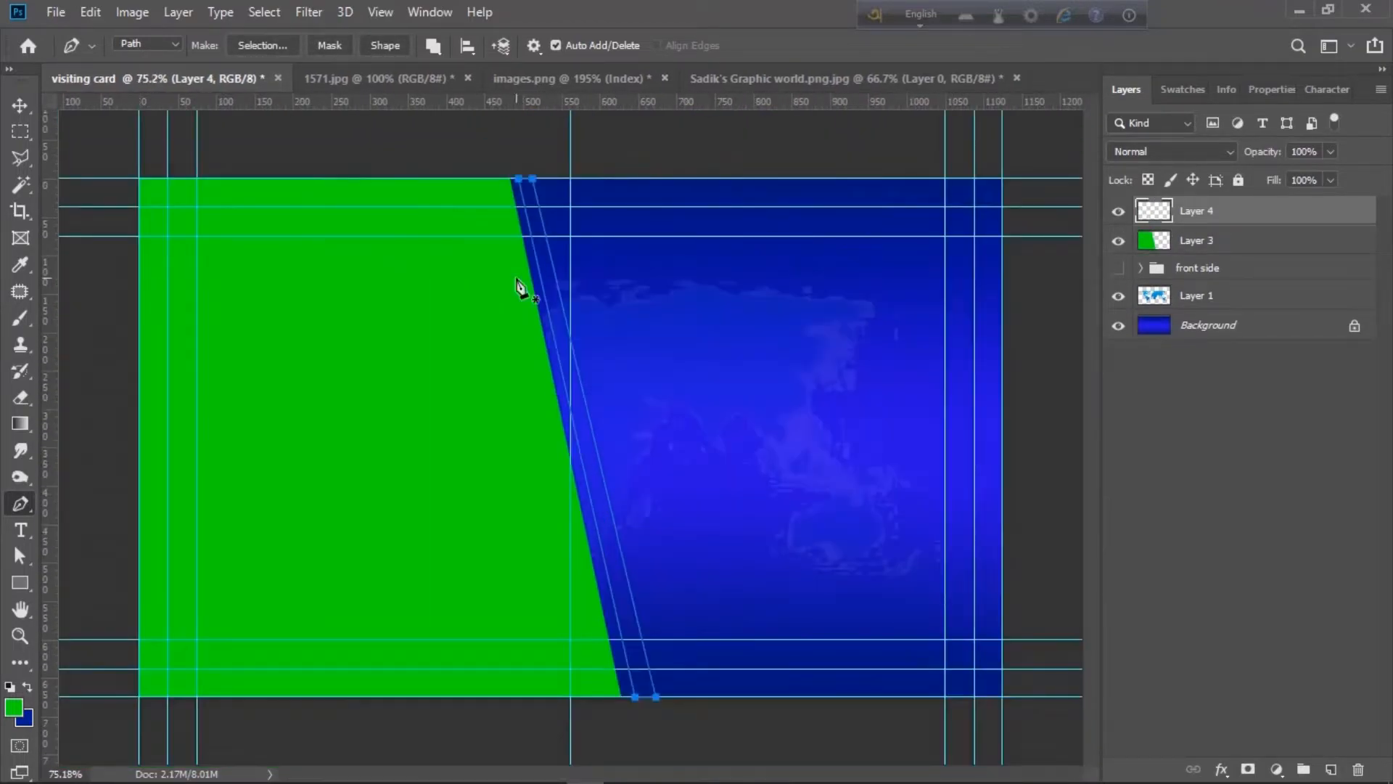
{"action": "left_click_drag", "start_coordinate": [656, 698], "coordinate": [653, 698]}
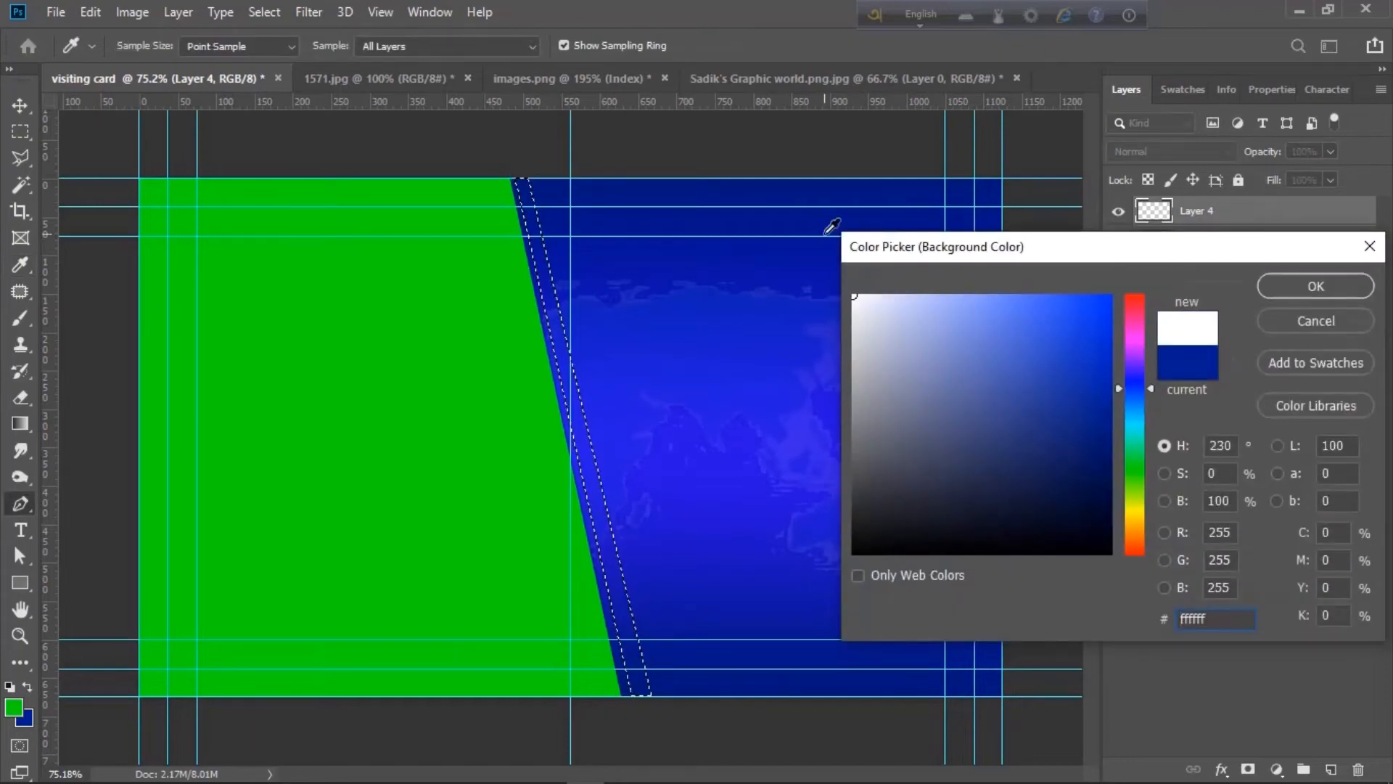
- Fill the stripe selection with white as the background colour and deselect
{"action": "key", "text": "Return"}
{"action": "key", "text": "ctrl+BackSpace"}
{"action": "key", "text": "ctrl+d"}
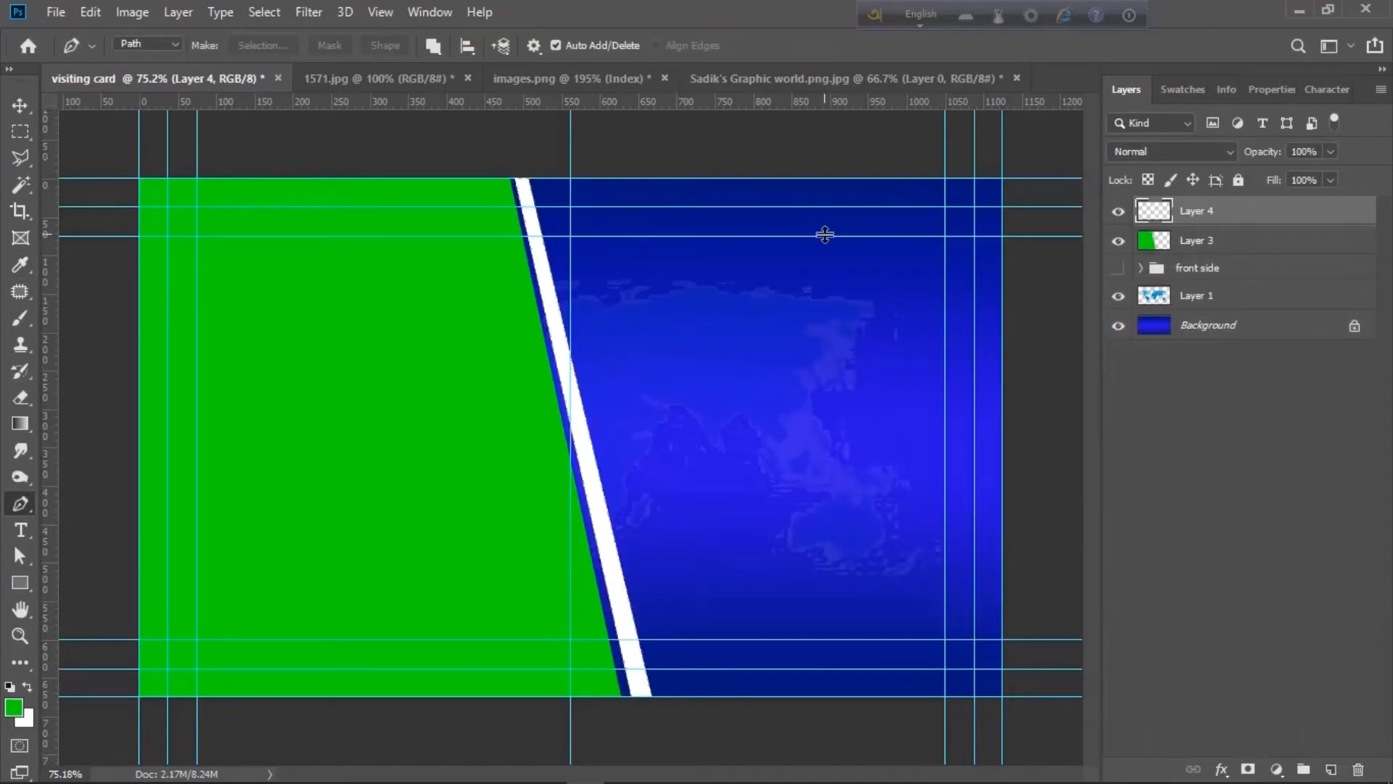
{"action": "scroll", "coordinate": [608, 375], "scroll_direction": "up", "scroll_amount": 4}
{"action": "scroll", "coordinate": [608, 376], "scroll_direction": "down", "scroll_amount": 5}
- Select a green sliver with the Polygonal Lasso, then cut and paste it onto its own layer
{"action": "scroll", "coordinate": [608, 375], "scroll_direction": "up", "scroll_amount": 2}
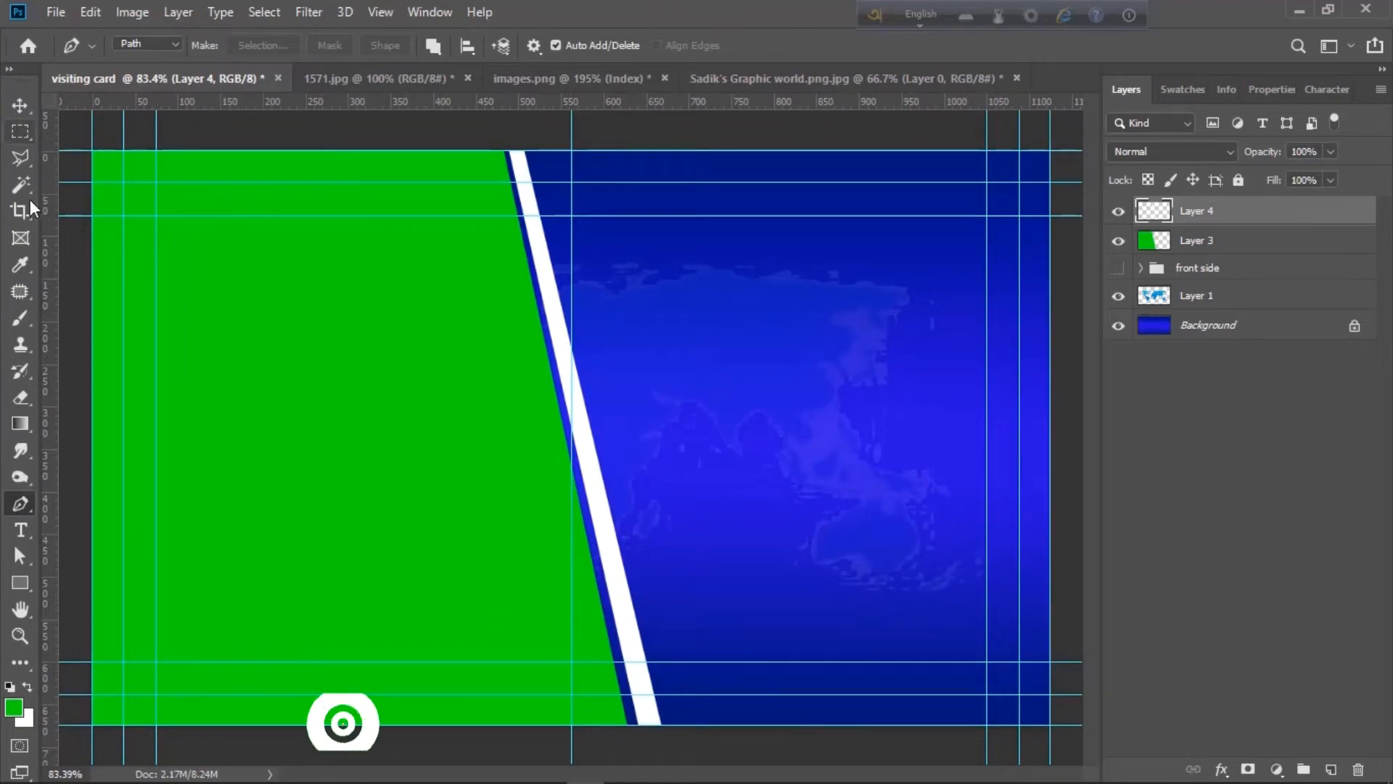
{"action": "left_click", "coordinate": [20, 158]}
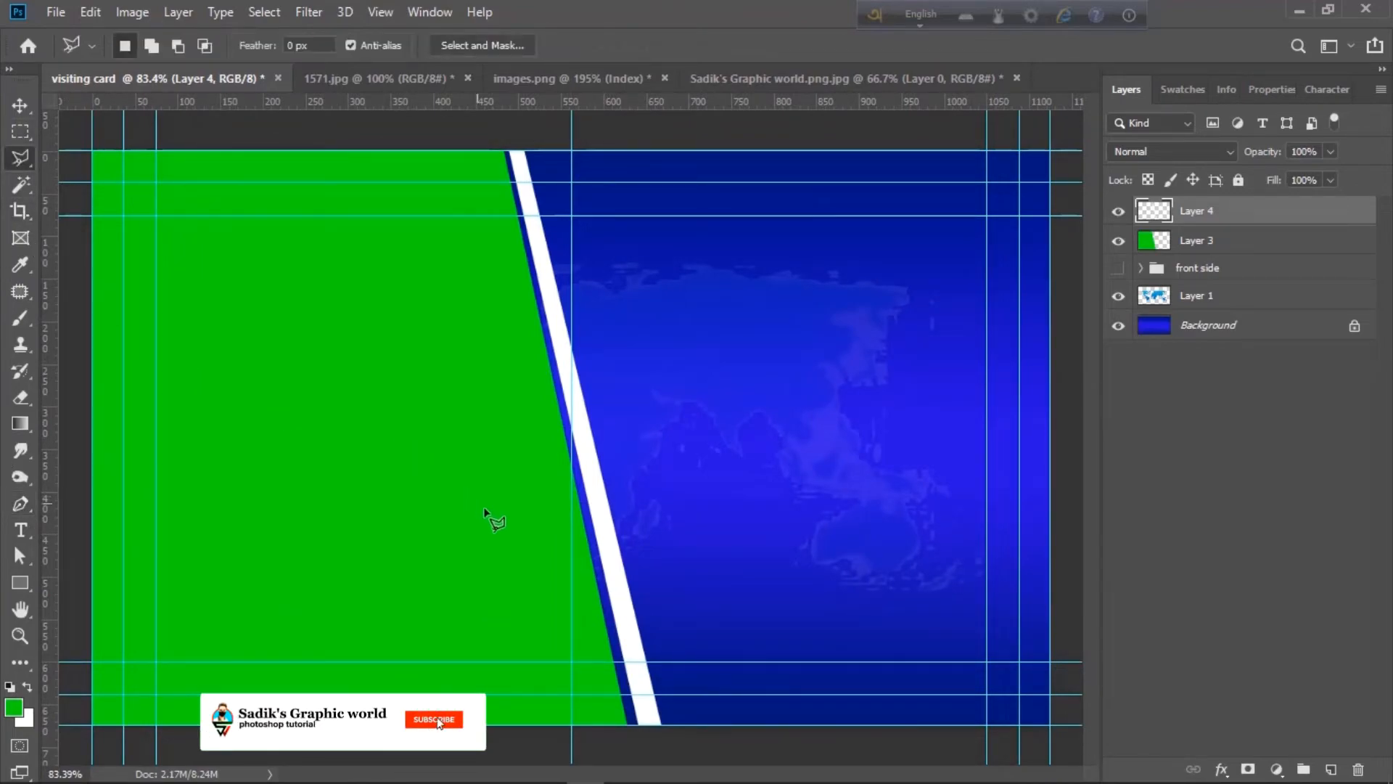
{"action": "left_click", "coordinate": [611, 725]}
{"action": "left_click", "coordinate": [572, 485]}
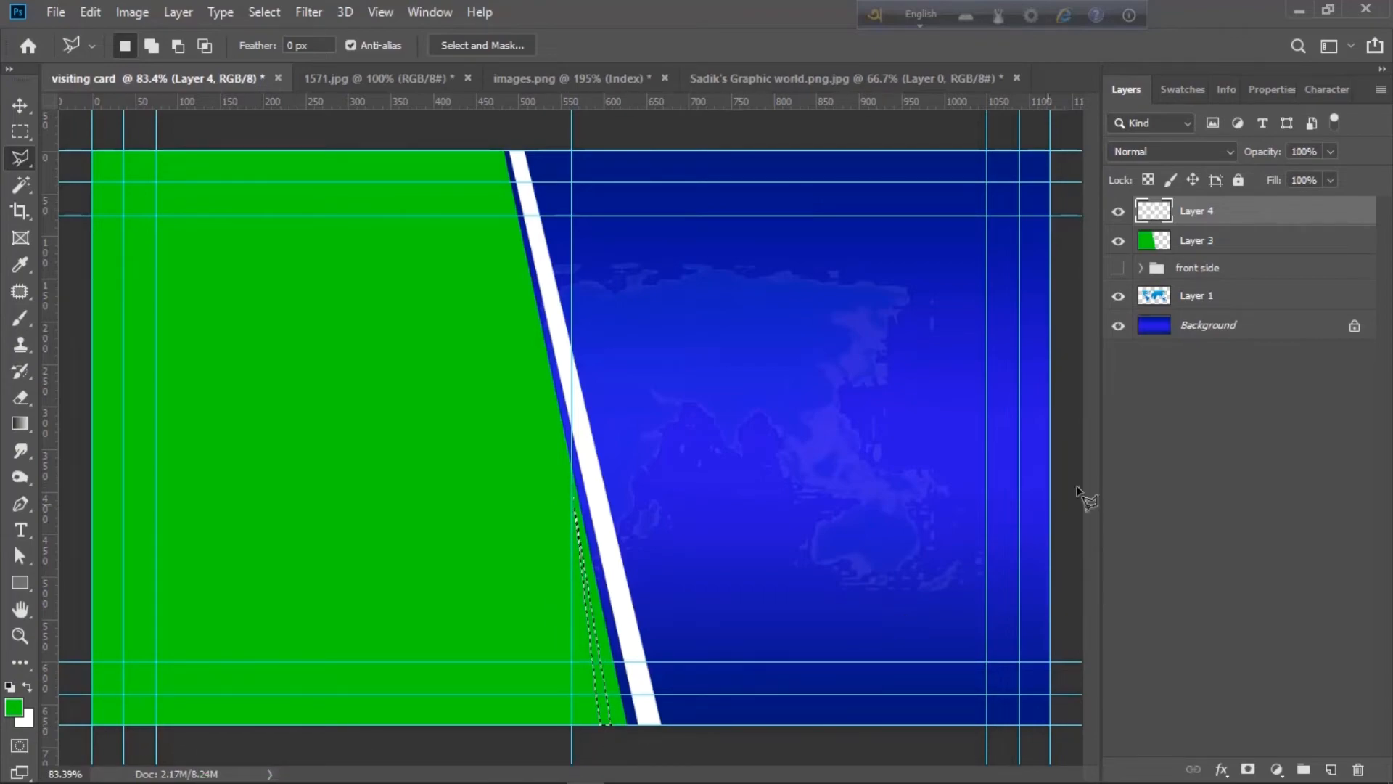
{"action": "left_click", "coordinate": [1263, 252]}
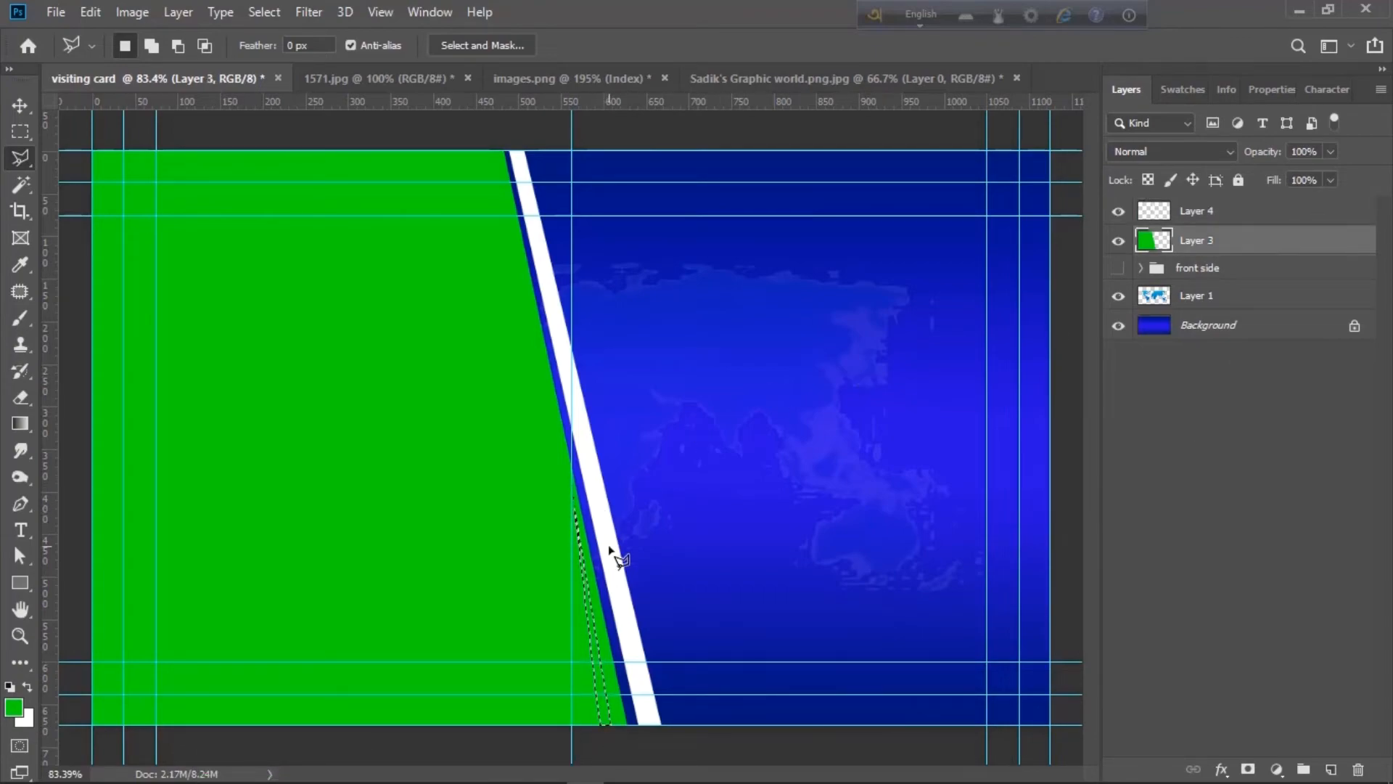
{"action": "key", "text": "ctrl+x"}
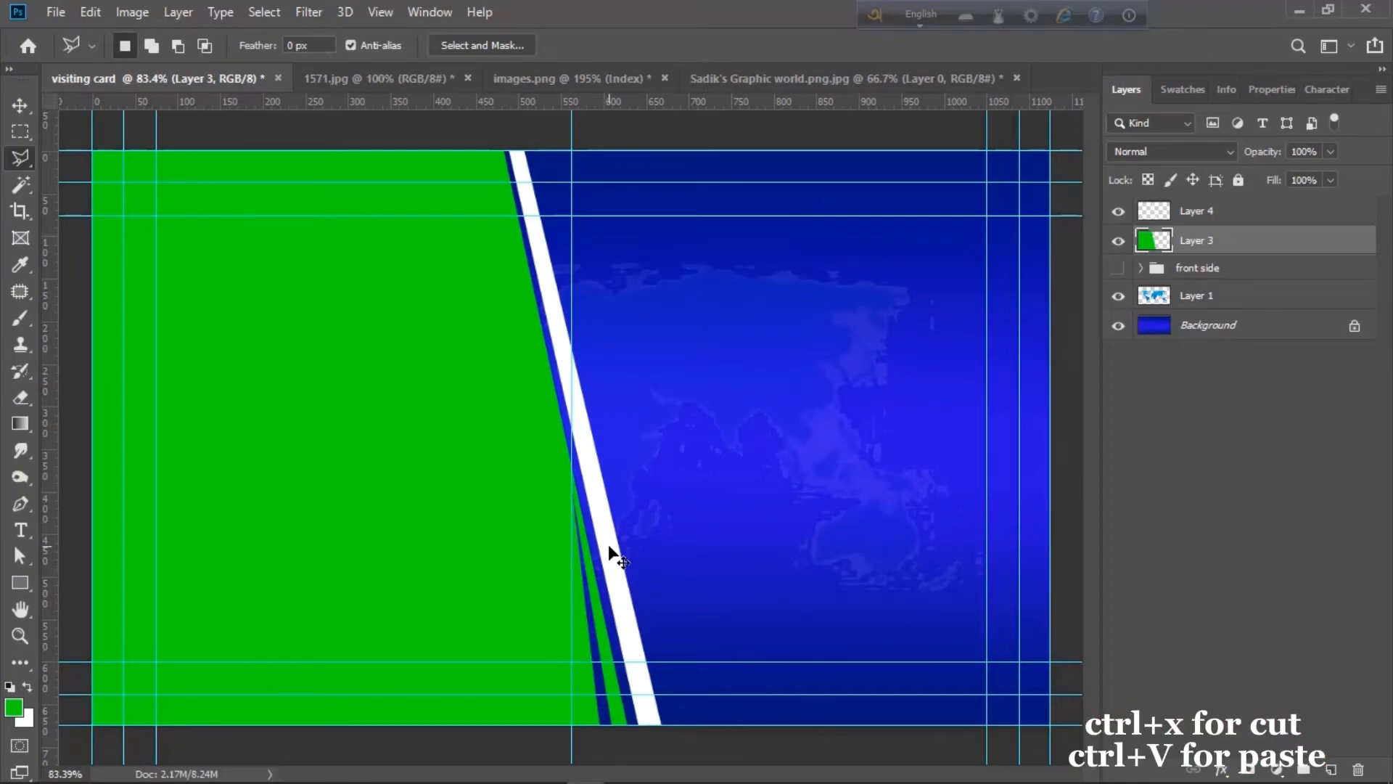
{"action": "key", "text": "ctrl+v"}
- Flip the sliver vertically and horizontally, move it to the top and skew it to follow the slant
{"action": "left_click", "coordinate": [24, 111]}
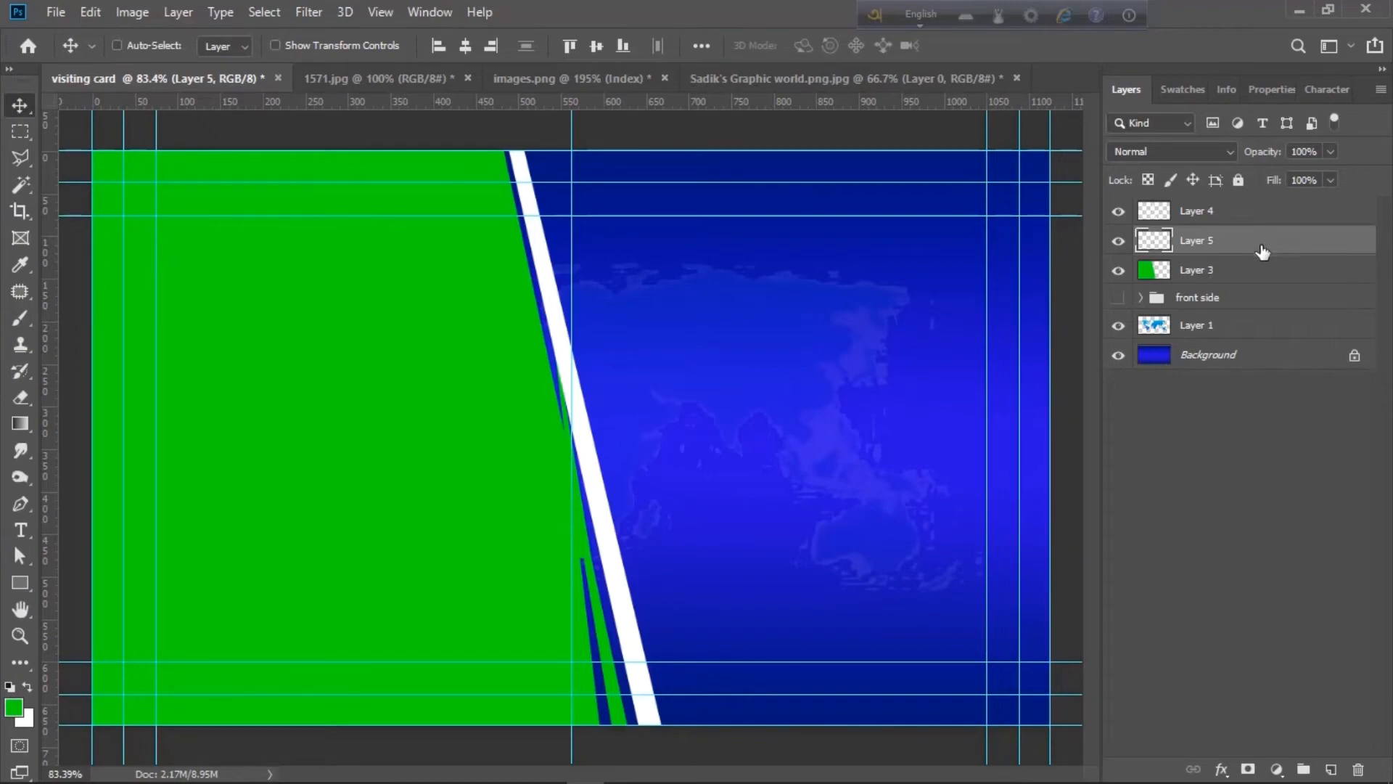
{"action": "key", "text": "ctrl+t"}
{"action": "right_click", "coordinate": [555, 482]}
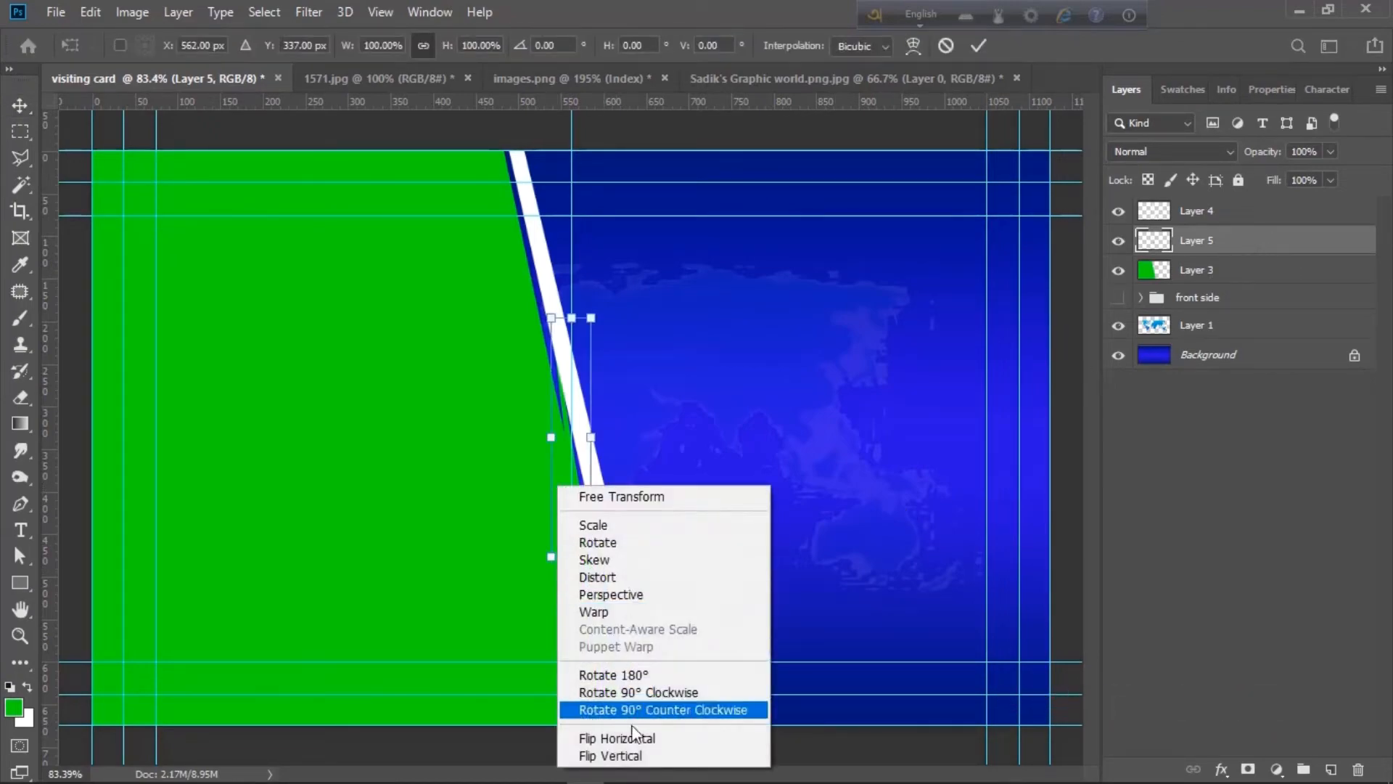
{"action": "left_click", "coordinate": [606, 755]}
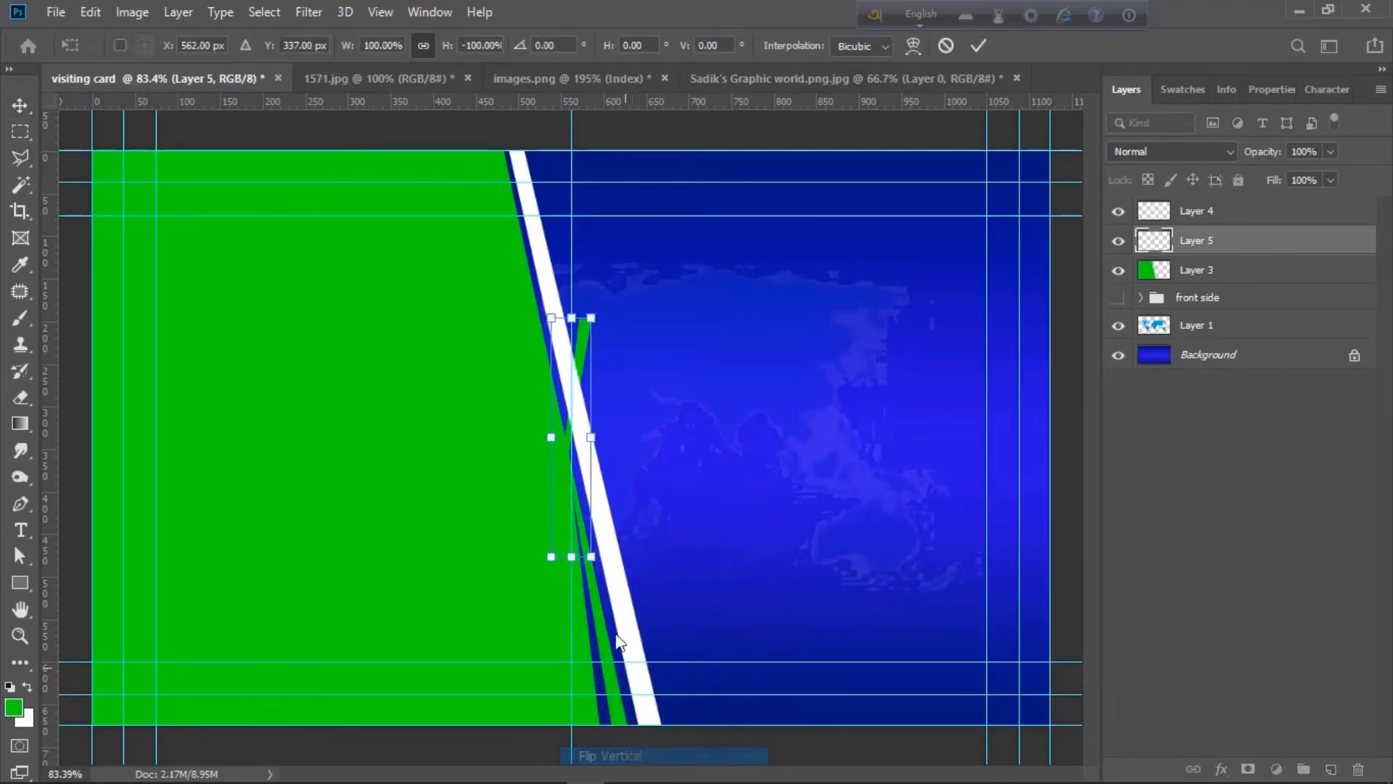
{"action": "right_click", "coordinate": [587, 357]}
{"action": "left_click", "coordinate": [649, 609]}
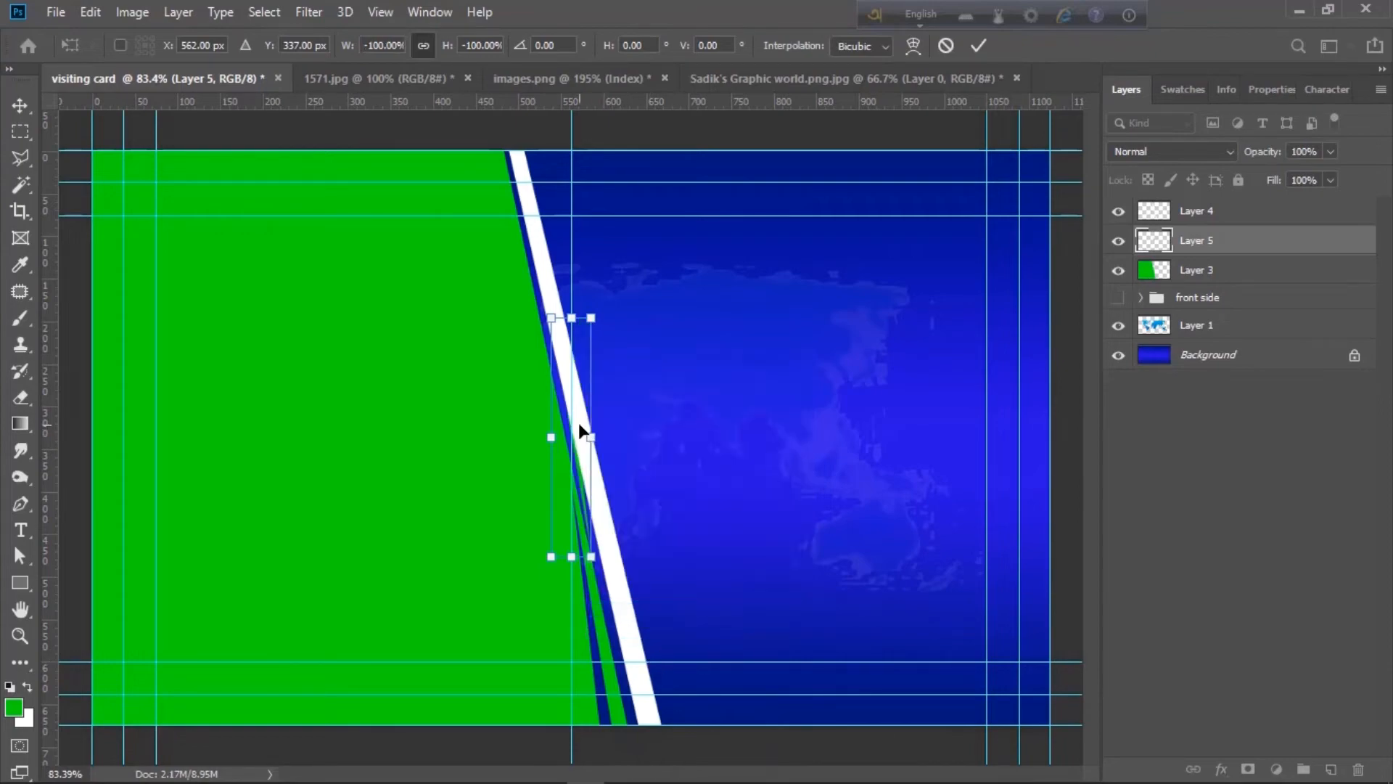
{"action": "left_click_drag", "start_coordinate": [570, 450], "coordinate": [562, 284]}
{"action": "left_click_drag", "start_coordinate": [564, 151], "coordinate": [548, 158]}
{"action": "key", "text": "Return"}
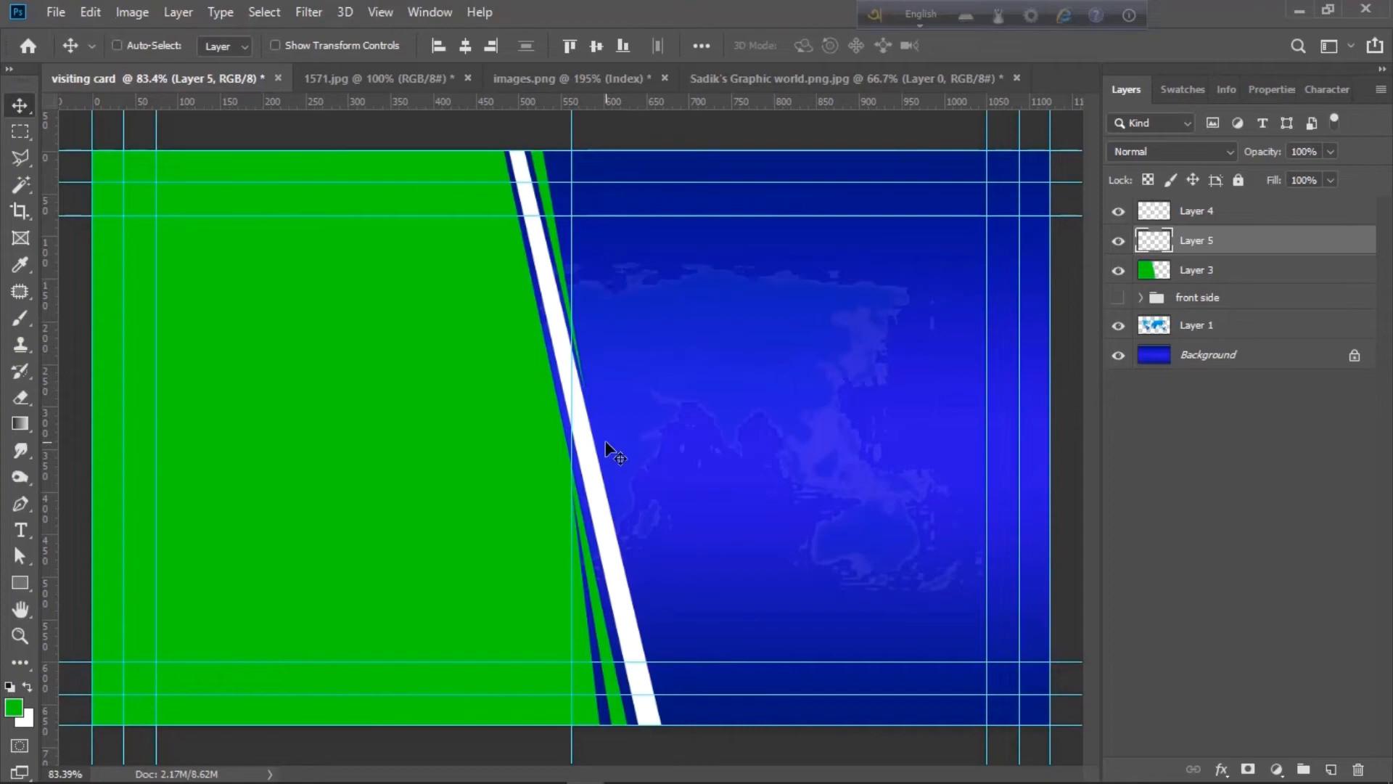
- Recommit the stripe transform, hide the front side design group and select Layer 4
{"action": "key", "text": "ctrl+t"}
{"action": "scroll", "coordinate": [563, 406], "scroll_direction": "up", "scroll_amount": 5}
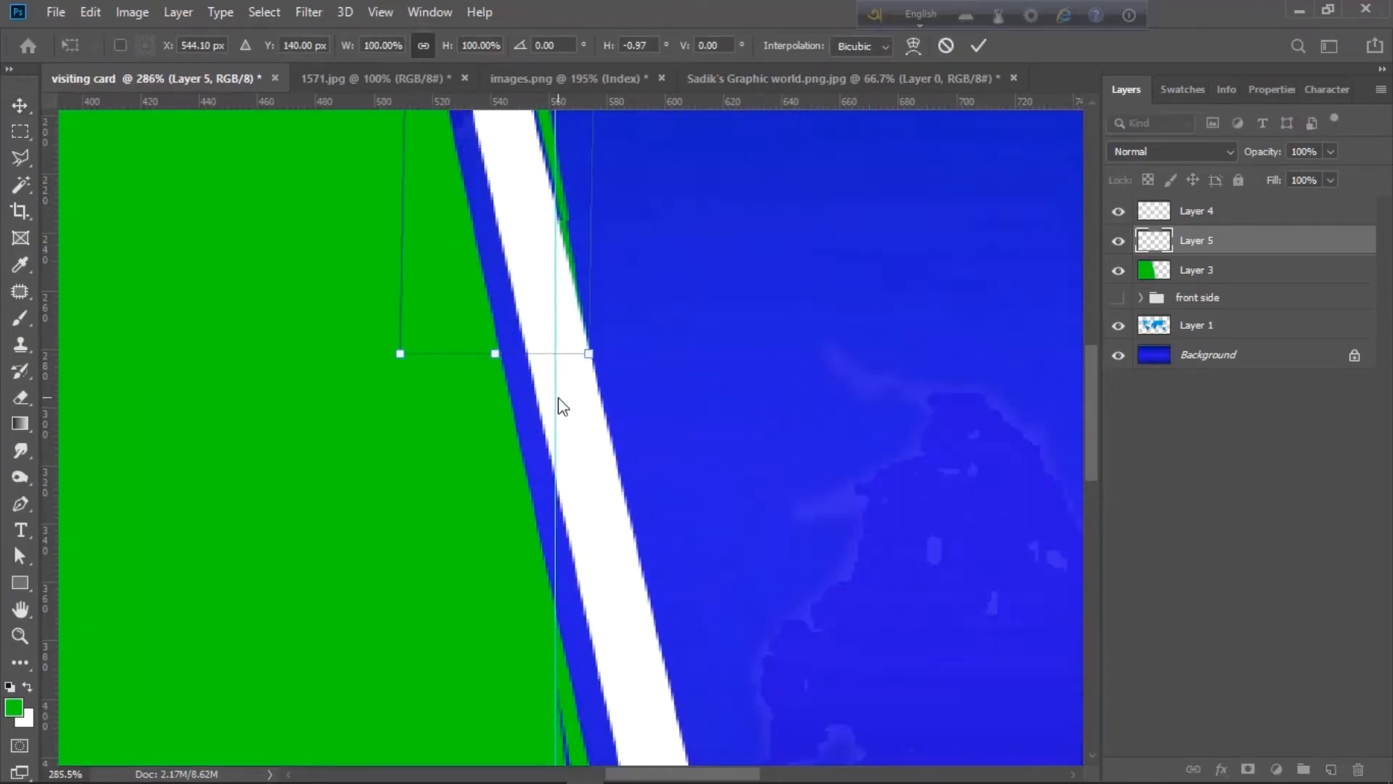
{"action": "key", "text": "Return"}
{"action": "scroll", "coordinate": [708, 428], "scroll_direction": "down", "scroll_amount": 5}
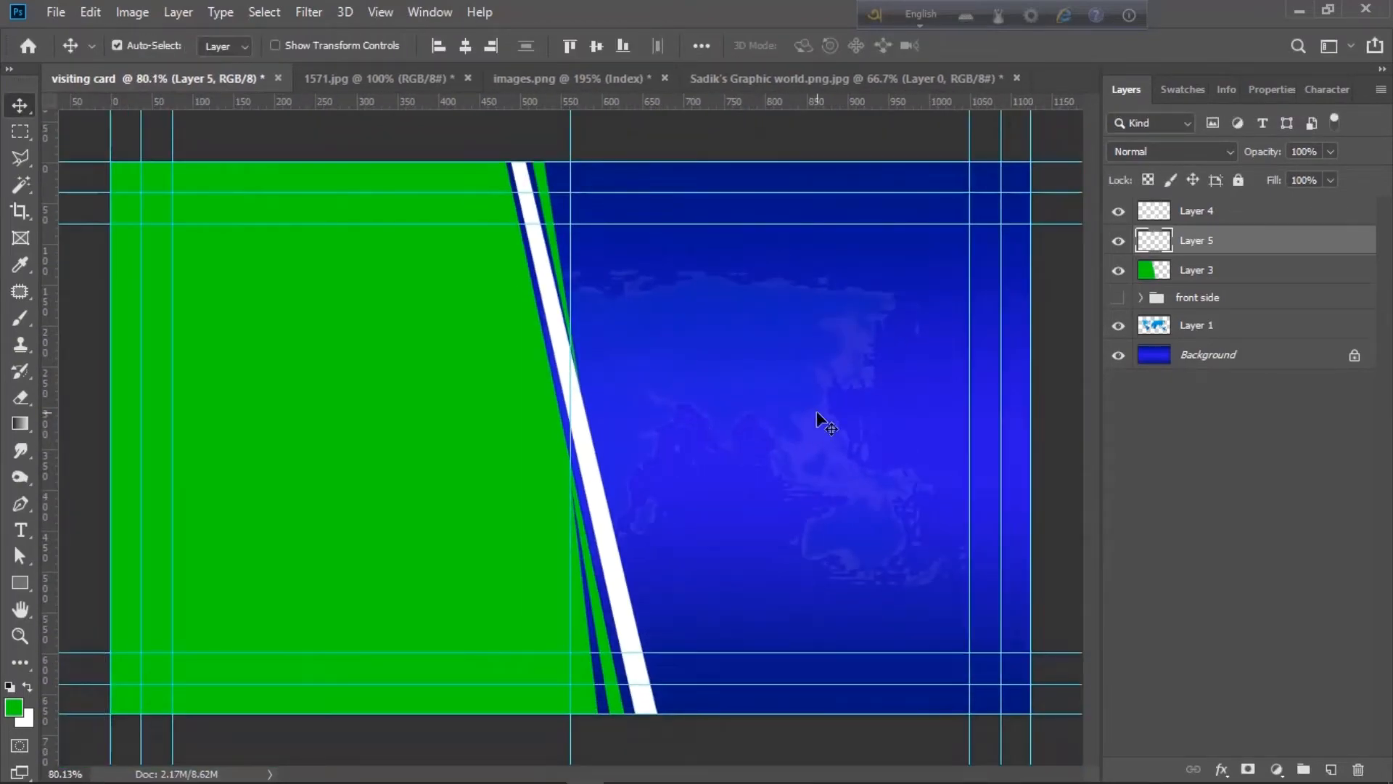
{"action": "left_click", "coordinate": [1119, 298]}
{"action": "left_click", "coordinate": [1191, 218]}
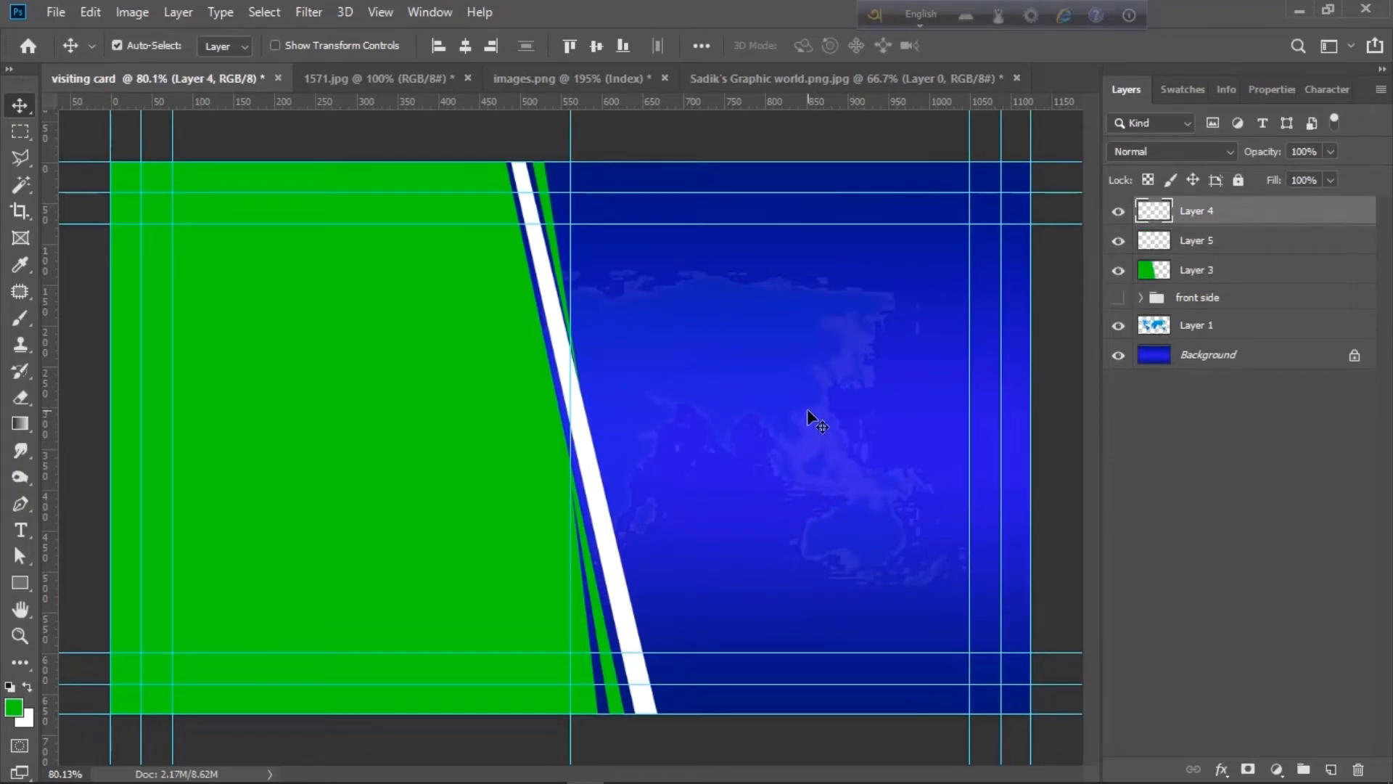
- Type the owner's name on the blue side and move it to the upper blue area
{"action": "key", "text": "t"}
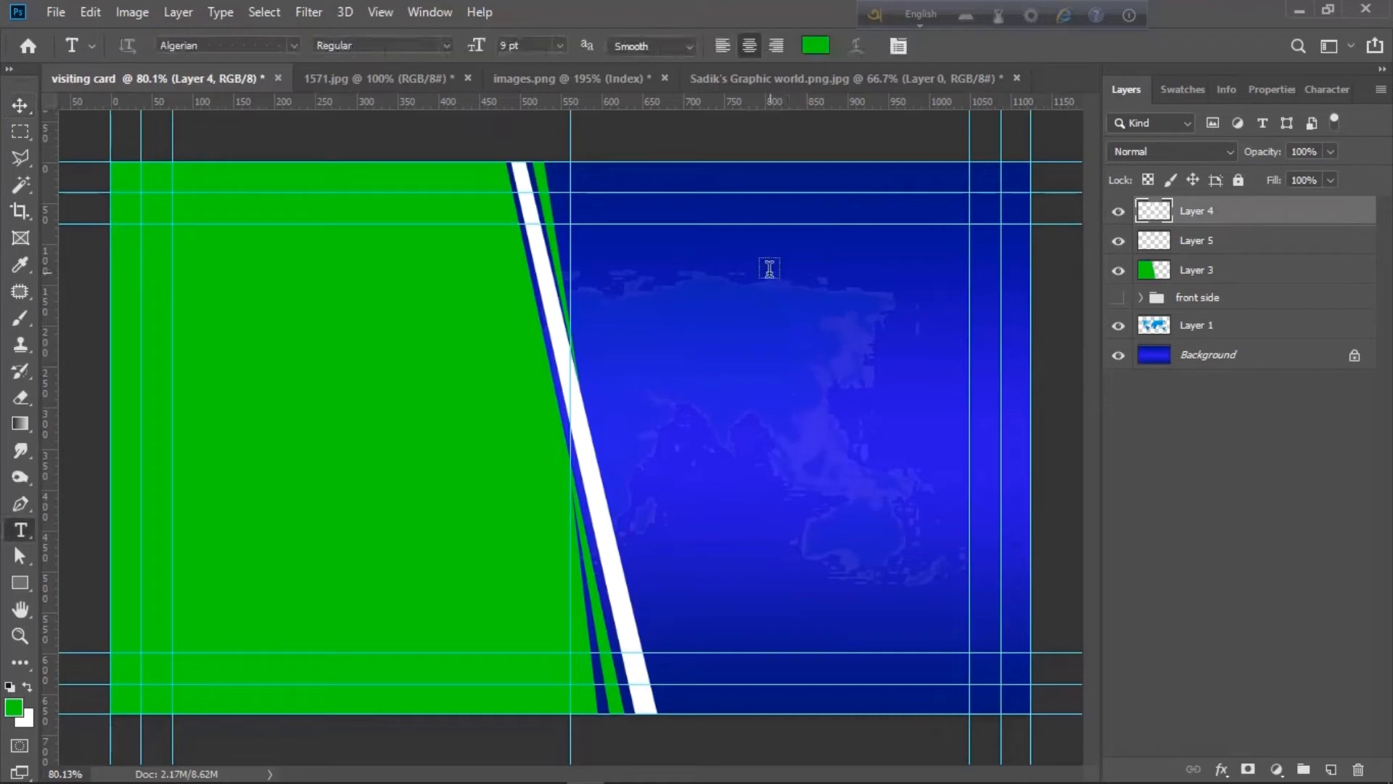
{"action": "left_click", "coordinate": [708, 290]}
{"action": "key", "text": "ctrl+Return"}
{"action": "left_click_drag", "start_coordinate": [697, 276], "coordinate": [811, 315]}
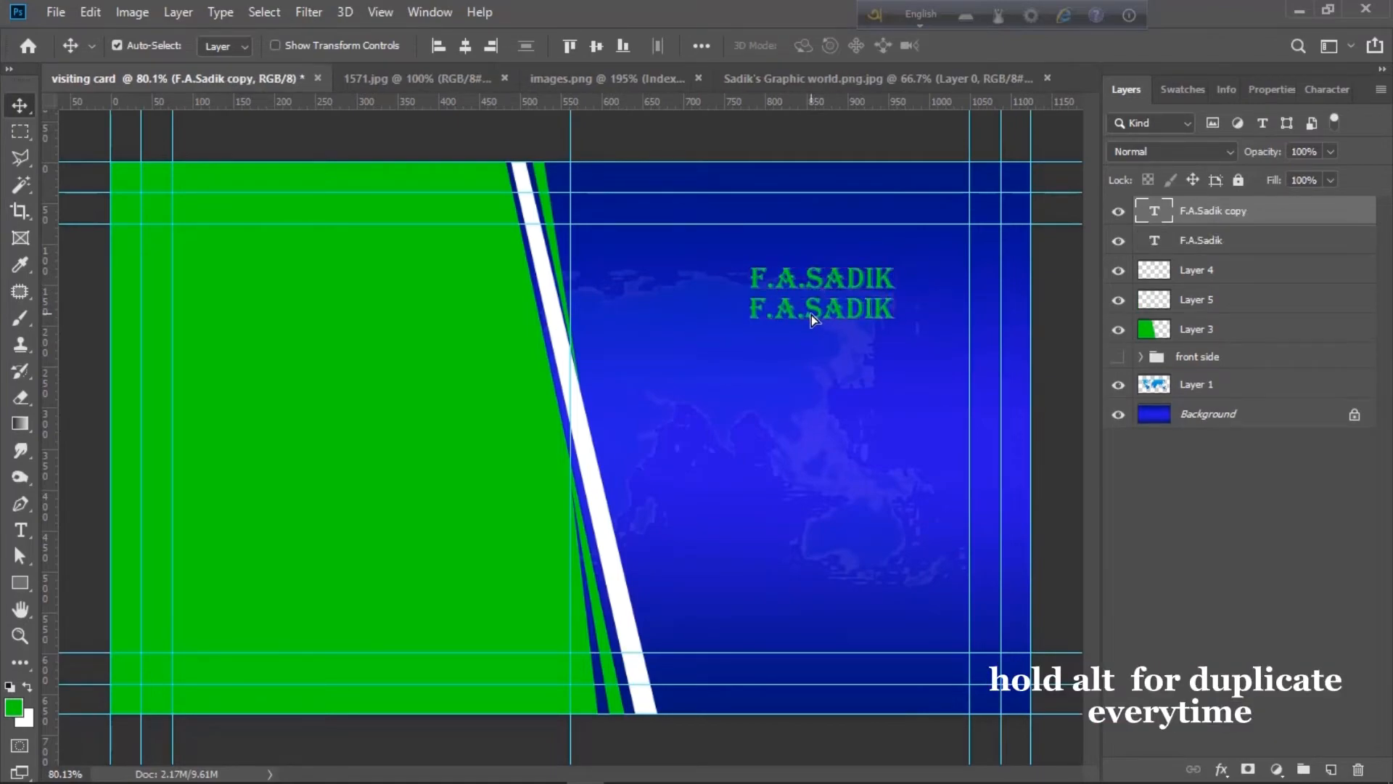
- Retype the copied name line as the channel-creator tagline
{"action": "double_click", "coordinate": [819, 311]}
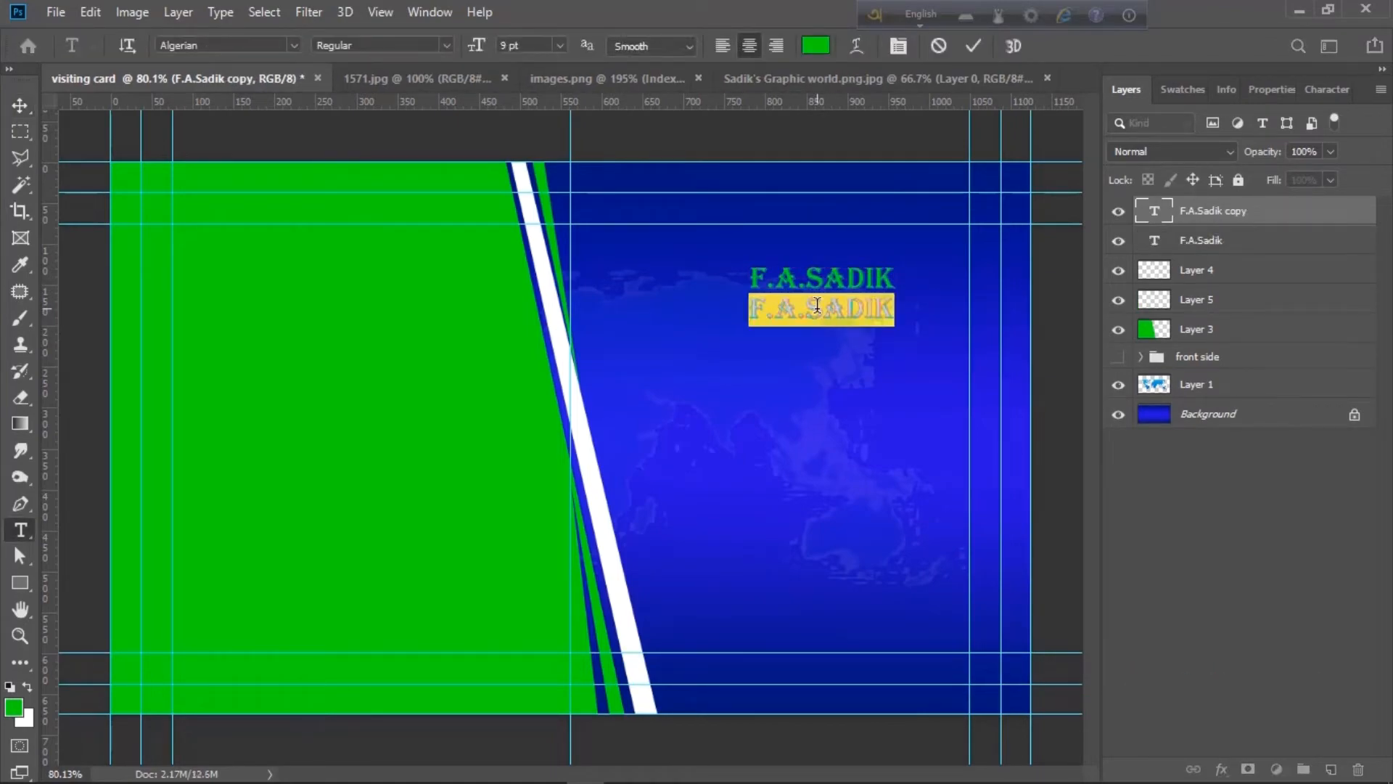
{"action": "type", "text": "GRAPHIC"}
{"action": "key", "text": "BackSpace"}
{"action": "key", "text": "BackSpace"}
{"action": "key", "text": "BackSpace"}
{"action": "key", "text": "BackSpace"}
{"action": "key", "text": "BackSpace"}
{"action": "key", "text": "BackSpace"}
{"action": "key", "text": "BackSpace"}
{"action": "type", "text": "CREATO"}
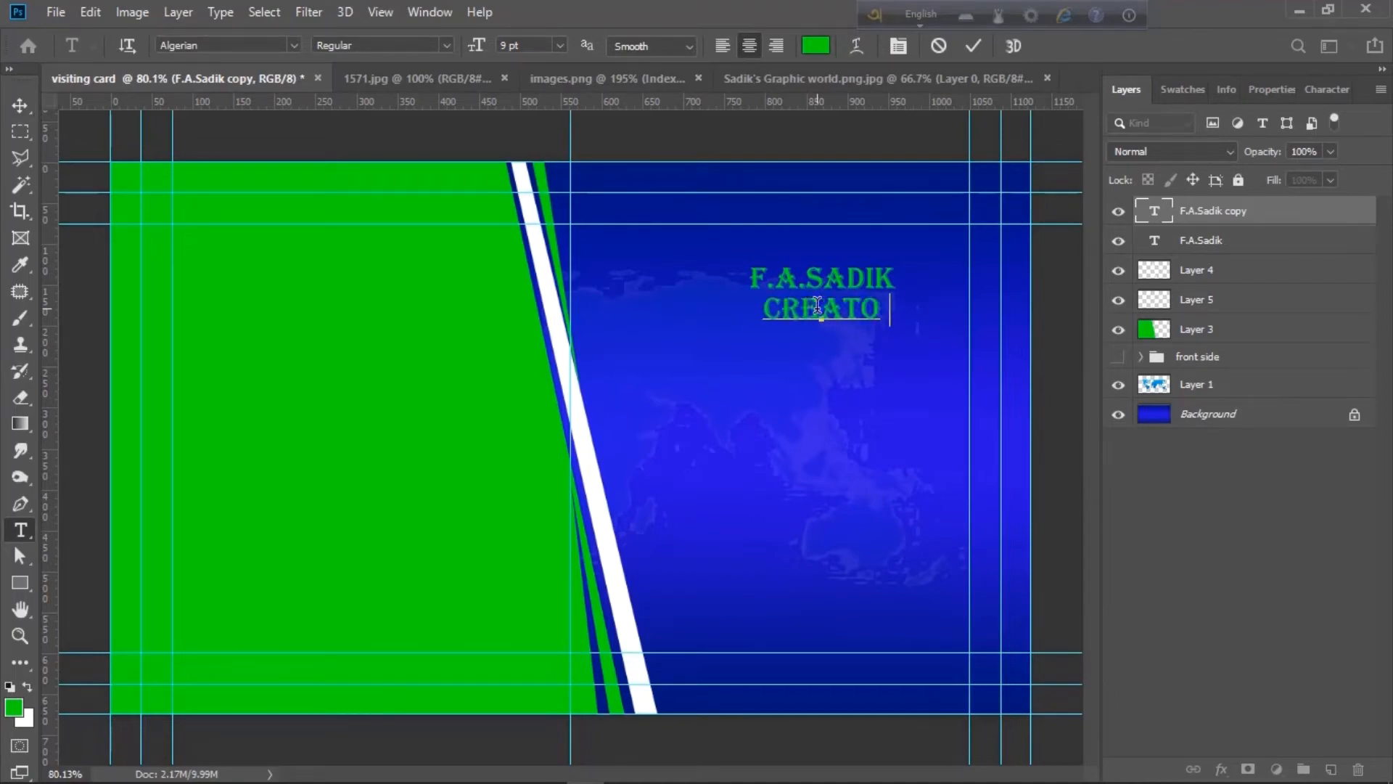
{"action": "type", "text": "R OF SAdik's Graphic world"}
{"action": "key", "text": "ctrl+Return"}
- Shrink the tagline to fit under the name and adjust the name's size
{"action": "key", "text": "ctrl+t"}
{"action": "left_click_drag", "start_coordinate": [477, 312], "coordinate": [732, 262]}
{"action": "key", "text": "Return"}
{"action": "left_click", "coordinate": [803, 283]}
{"action": "key", "text": "ctrl+t"}
{"action": "key", "text": "Return"}
- Colour the tagline white (ffffff) and drag a copy of the line downward
{"action": "left_click", "coordinate": [762, 299], "text": "shift"}
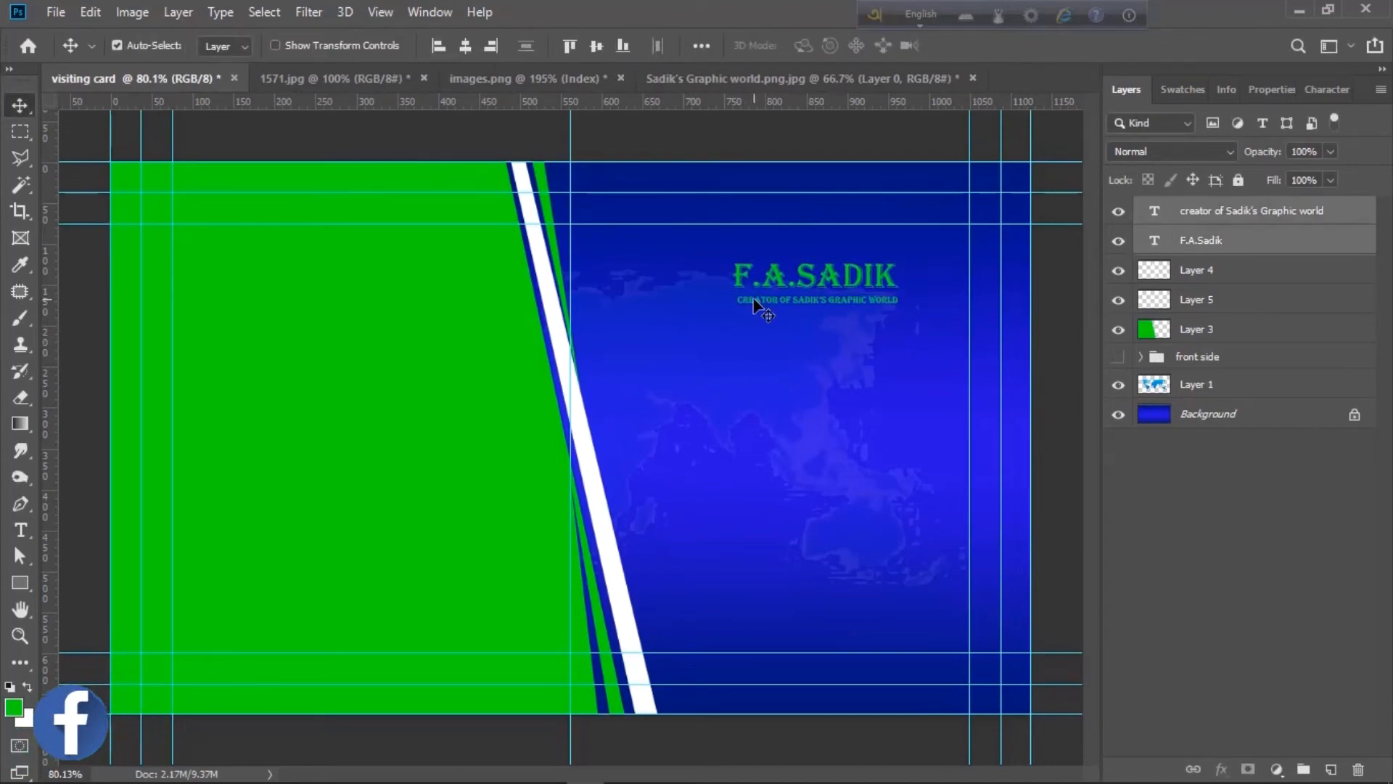
{"action": "left_click", "coordinate": [851, 298]}
{"action": "double_click", "coordinate": [856, 299]}
{"action": "left_click", "coordinate": [816, 45]}
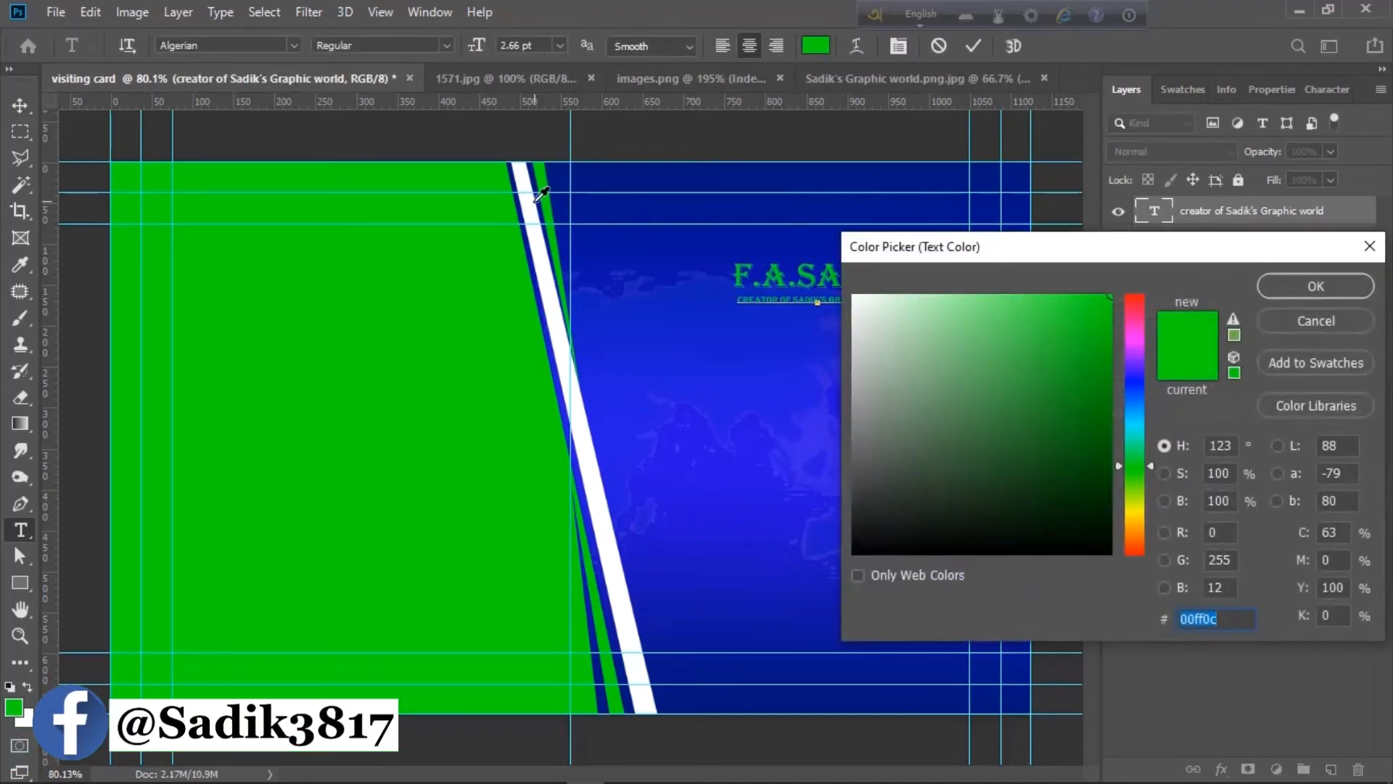
{"action": "type", "text": "ffffff"}
{"action": "left_click", "coordinate": [1309, 285]}
{"action": "key", "text": "ctrl+Return"}
{"action": "key", "text": "v"}
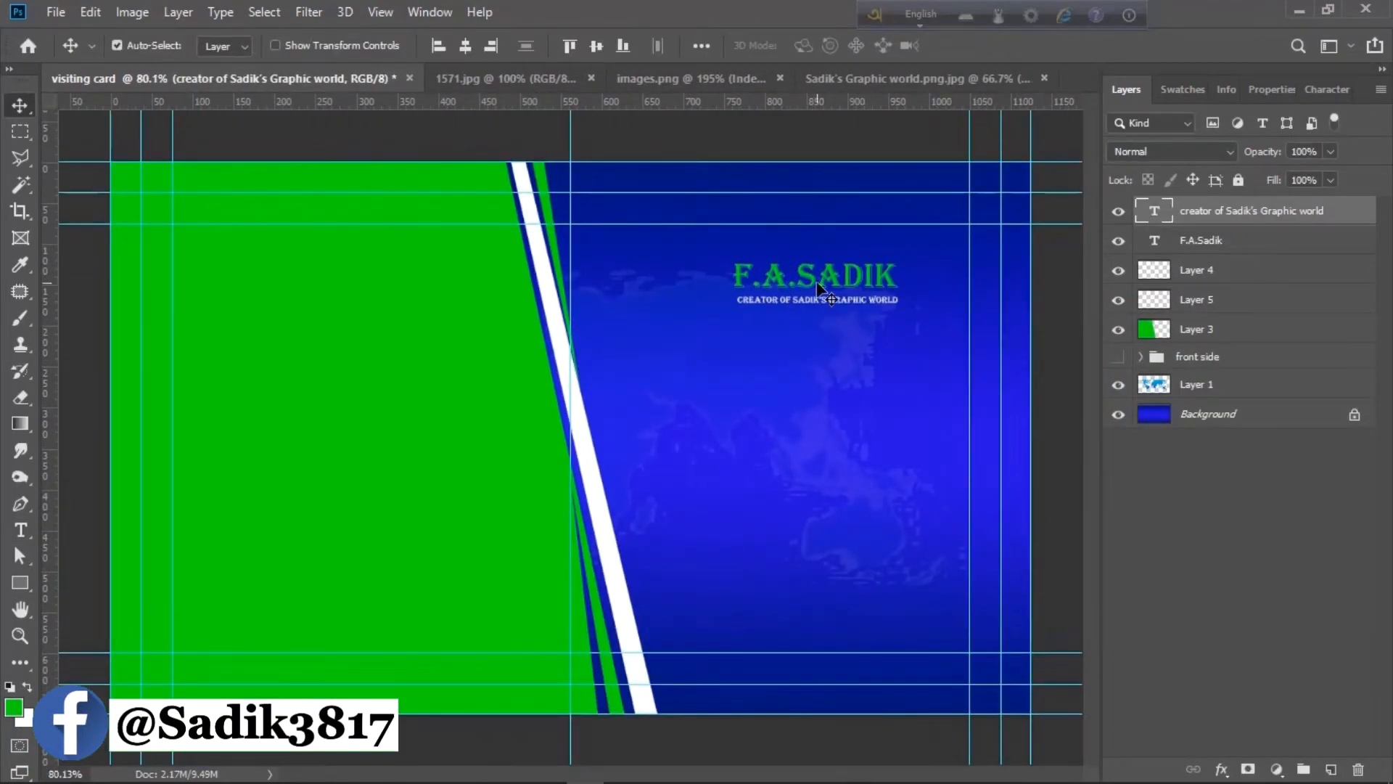
{"action": "left_click_drag", "start_coordinate": [835, 283], "coordinate": [834, 379]}
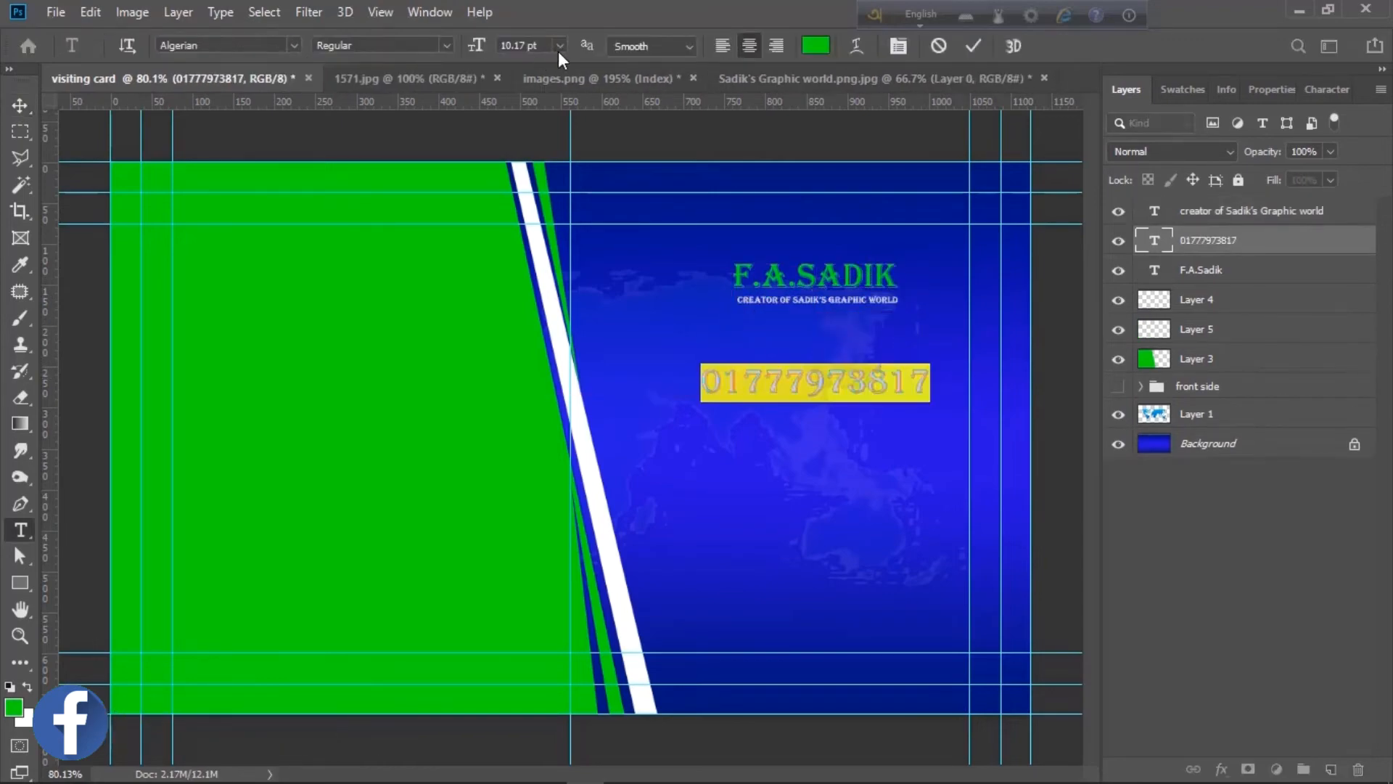
- Give the phone-number line a smaller font size, move it lower and colour it white
{"action": "left_click", "coordinate": [561, 46]}
{"action": "left_click", "coordinate": [529, 90]}
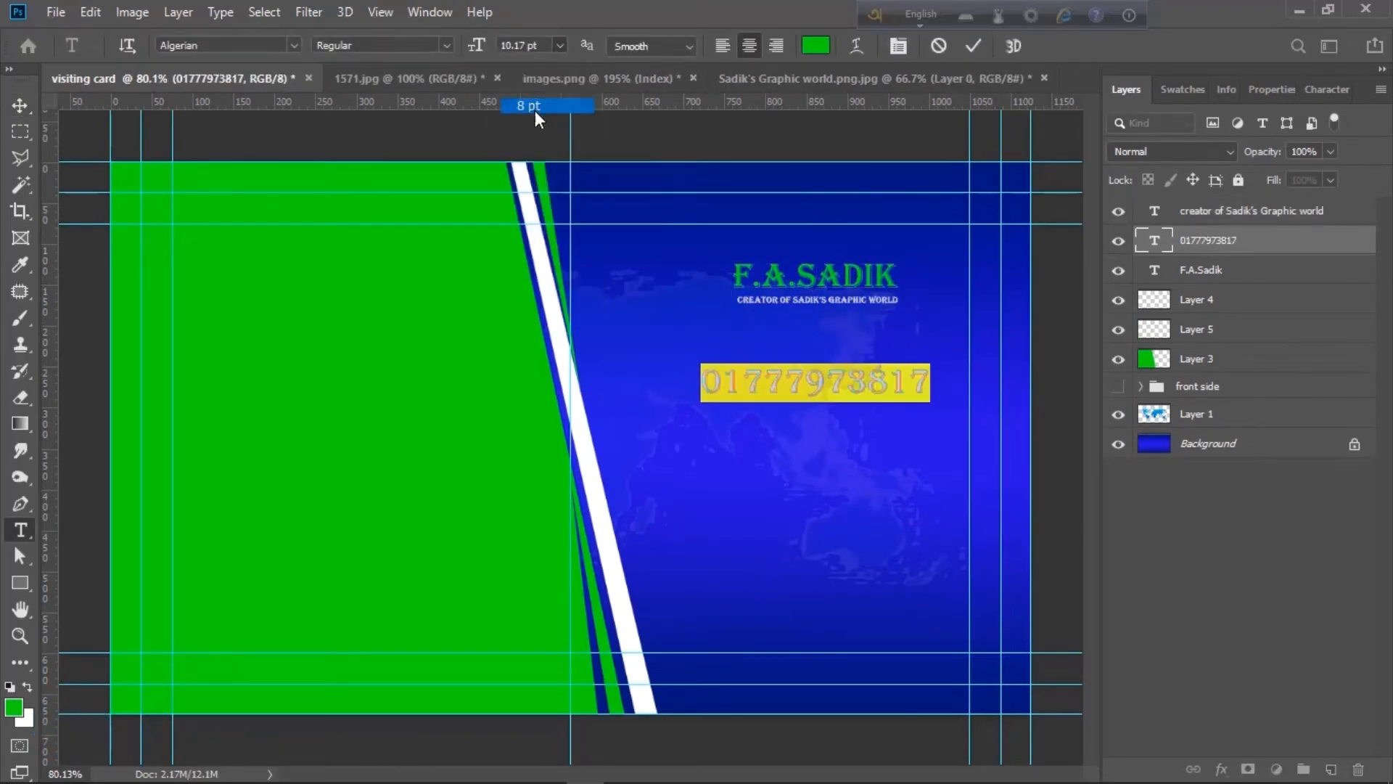
{"action": "key", "text": "ctrl+Return"}
{"action": "key", "text": "v"}
{"action": "left_click_drag", "start_coordinate": [792, 390], "coordinate": [767, 436]}
{"action": "double_click", "coordinate": [796, 410]}
{"action": "left_click", "coordinate": [817, 47]}
{"action": "left_click", "coordinate": [529, 197]}
{"action": "left_click", "coordinate": [1315, 285]}
{"action": "key", "text": "ctrl+Return"}
- Left-align a copied line and retype it as the e-mail address, moving it left
{"action": "double_click", "coordinate": [824, 435]}
{"action": "left_click", "coordinate": [722, 46]}
{"action": "key", "text": "ctrl+Return"}
{"action": "double_click", "coordinate": [767, 434]}
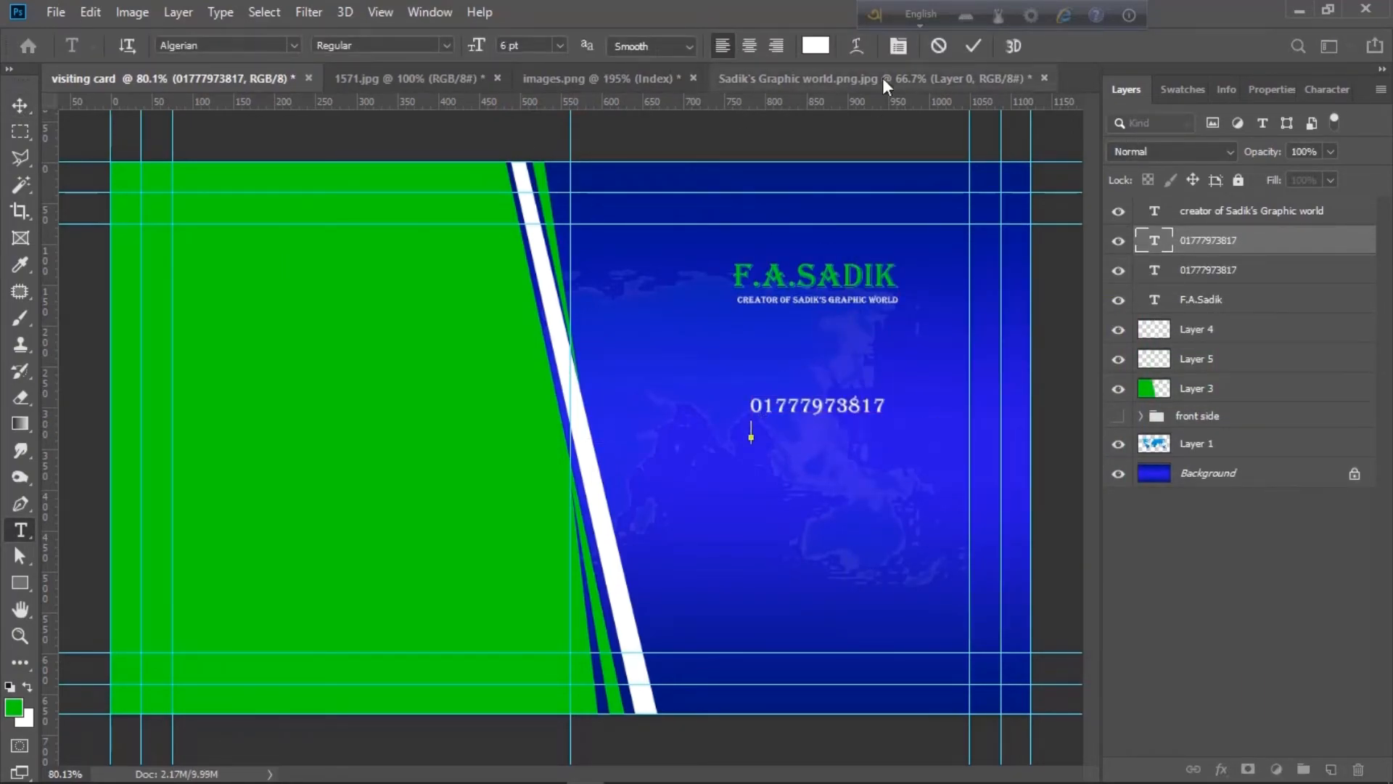
{"action": "key", "text": "ctrl+t"}
{"action": "type", "text": "F"}
{"action": "left_click", "coordinate": [1347, 533]}
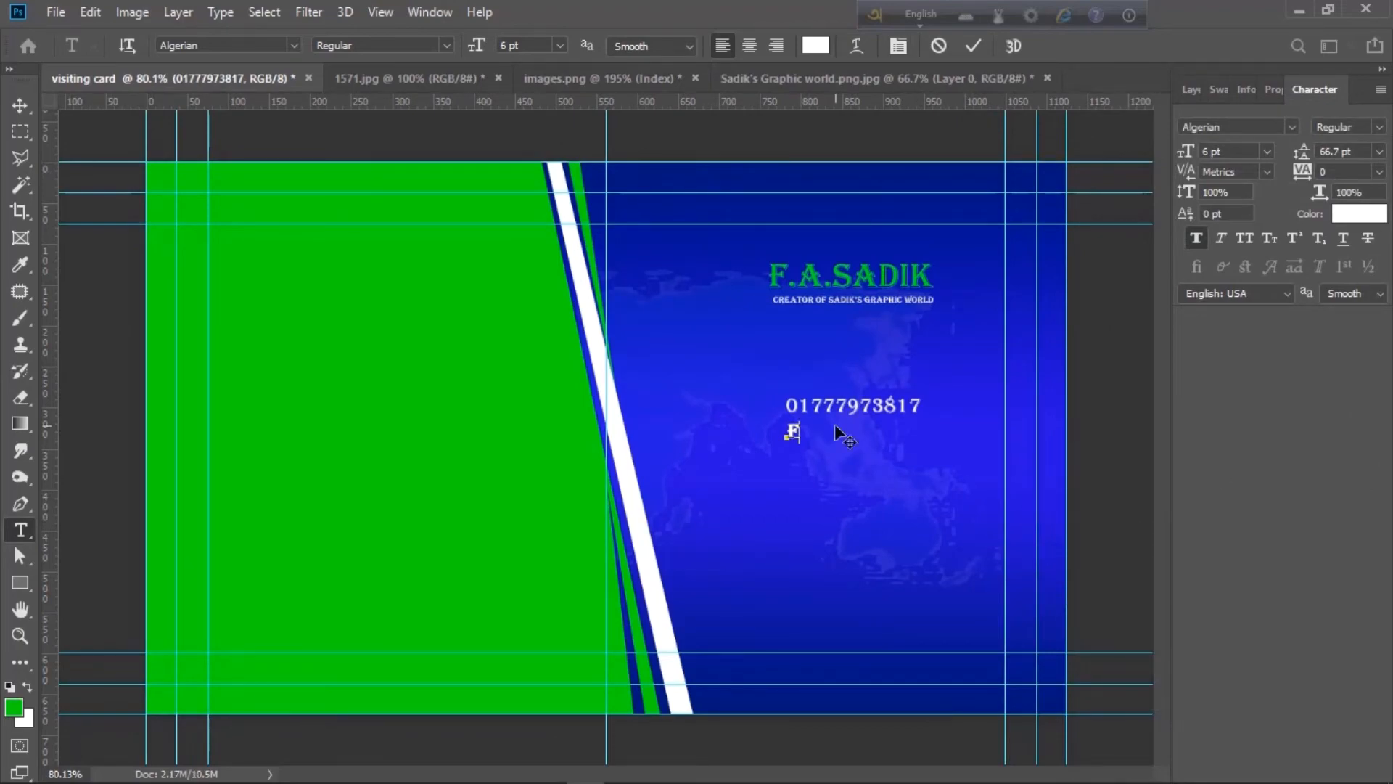
{"action": "key", "text": "BackSpace"}
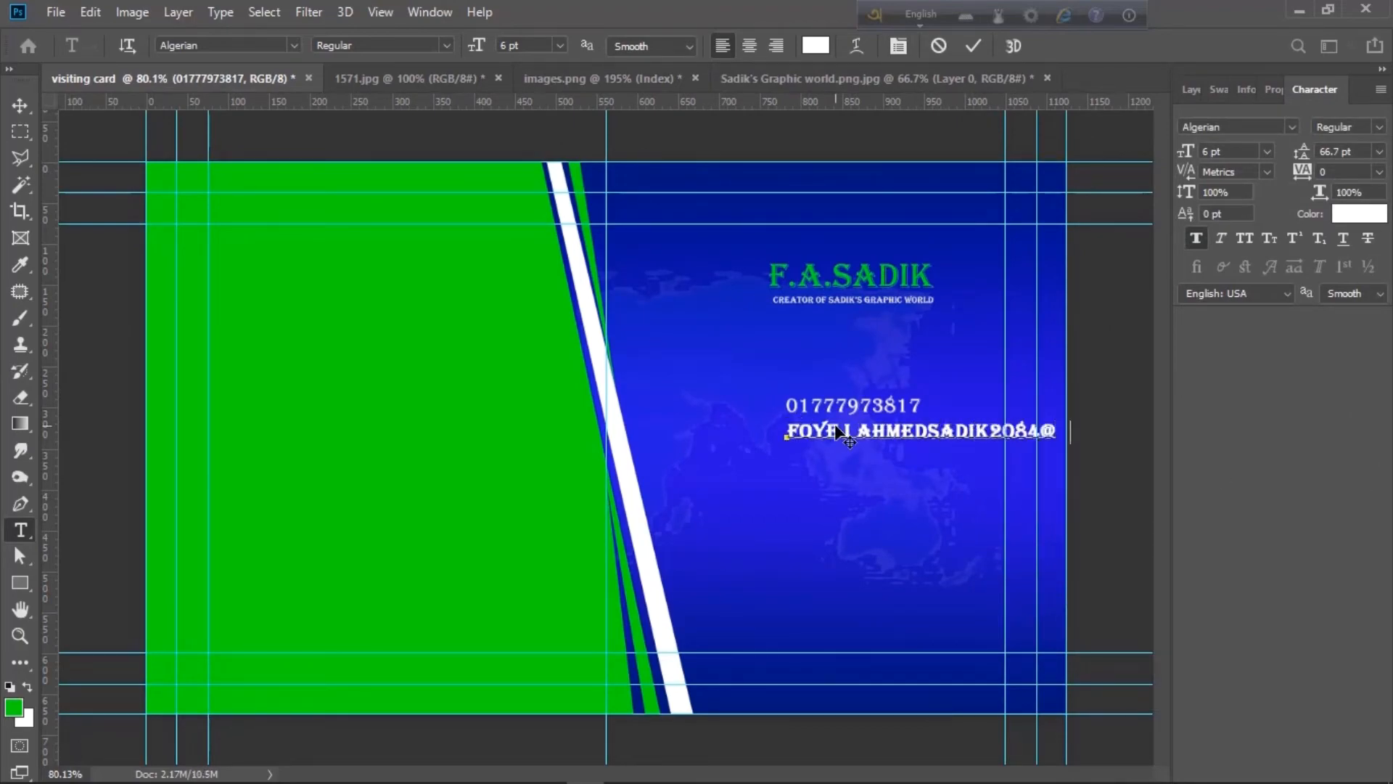
{"action": "left_click", "coordinate": [19, 107]}
{"action": "left_click_drag", "start_coordinate": [962, 434], "coordinate": [729, 440]}
- Shrink the e-mail line, shift the phone number left and duplicate the e-mail line below
{"action": "key", "text": "ctrl+t"}
{"action": "left_click_drag", "start_coordinate": [556, 425], "coordinate": [595, 428]}
{"action": "key", "text": "Return"}
{"action": "left_click_drag", "start_coordinate": [669, 437], "coordinate": [702, 416]}
{"action": "left_click_drag", "start_coordinate": [759, 435], "coordinate": [759, 455], "text": "alt"}
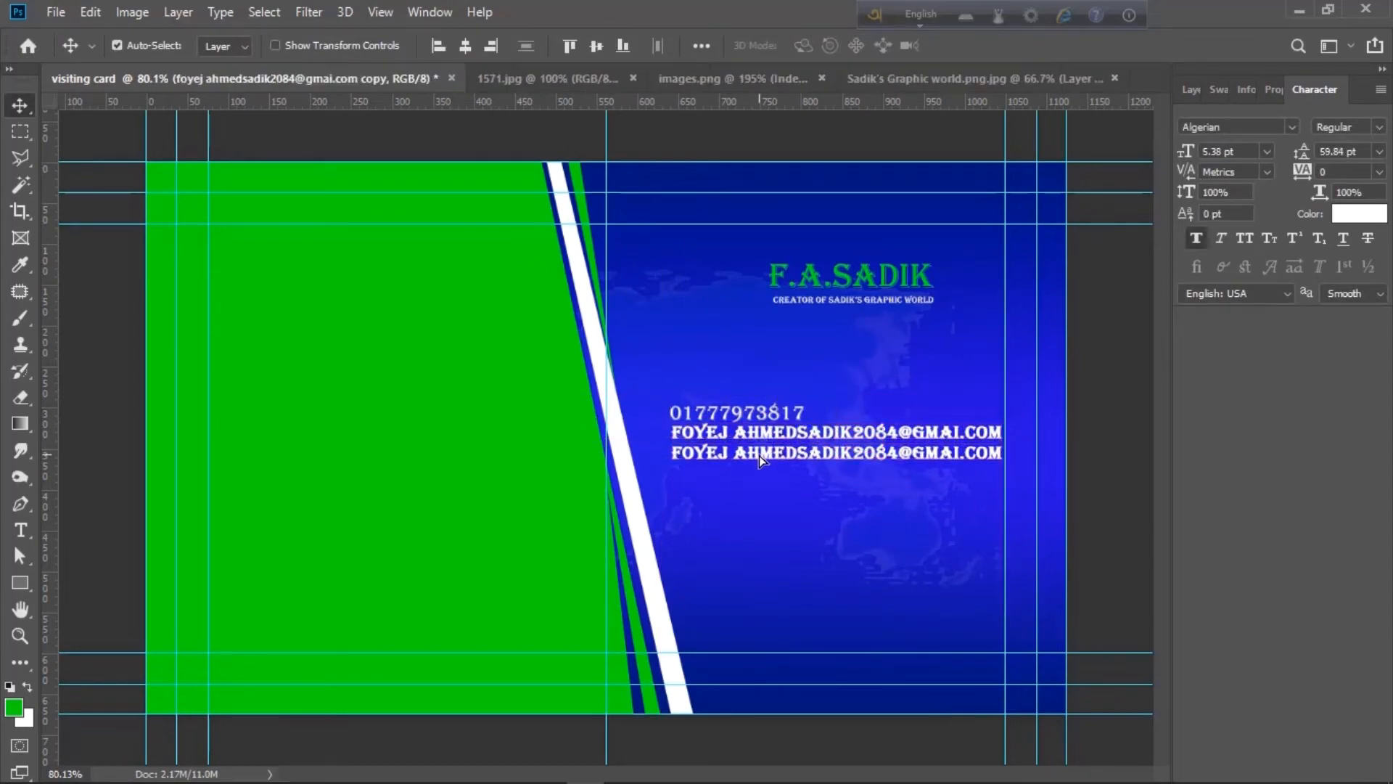
- Replace the duplicated line's text with the website address
{"action": "double_click", "coordinate": [760, 455]}
{"action": "key", "text": "Left"}
{"action": "key", "text": "Delete"}
{"action": "key", "text": "Delete"}
{"action": "key", "text": "Delete"}
{"action": "key", "text": "Delete"}
{"action": "key", "text": "Delete"}
{"action": "key", "text": "Delete"}
{"action": "key", "text": "Delete"}
{"action": "key", "text": "Delete"}
{"action": "key", "text": "Delete"}
{"action": "key", "text": "Delete"}
{"action": "key", "text": "Delete"}
{"action": "key", "text": "Delete"}
{"action": "key", "text": "Delete"}
{"action": "key", "text": "Delete"}
{"action": "key", "text": "Delete"}
{"action": "key", "text": "Delete"}
{"action": "key", "text": "Delete"}
{"action": "key", "text": "Delete"}
{"action": "key", "text": "Delete"}
{"action": "key", "text": "Delete"}
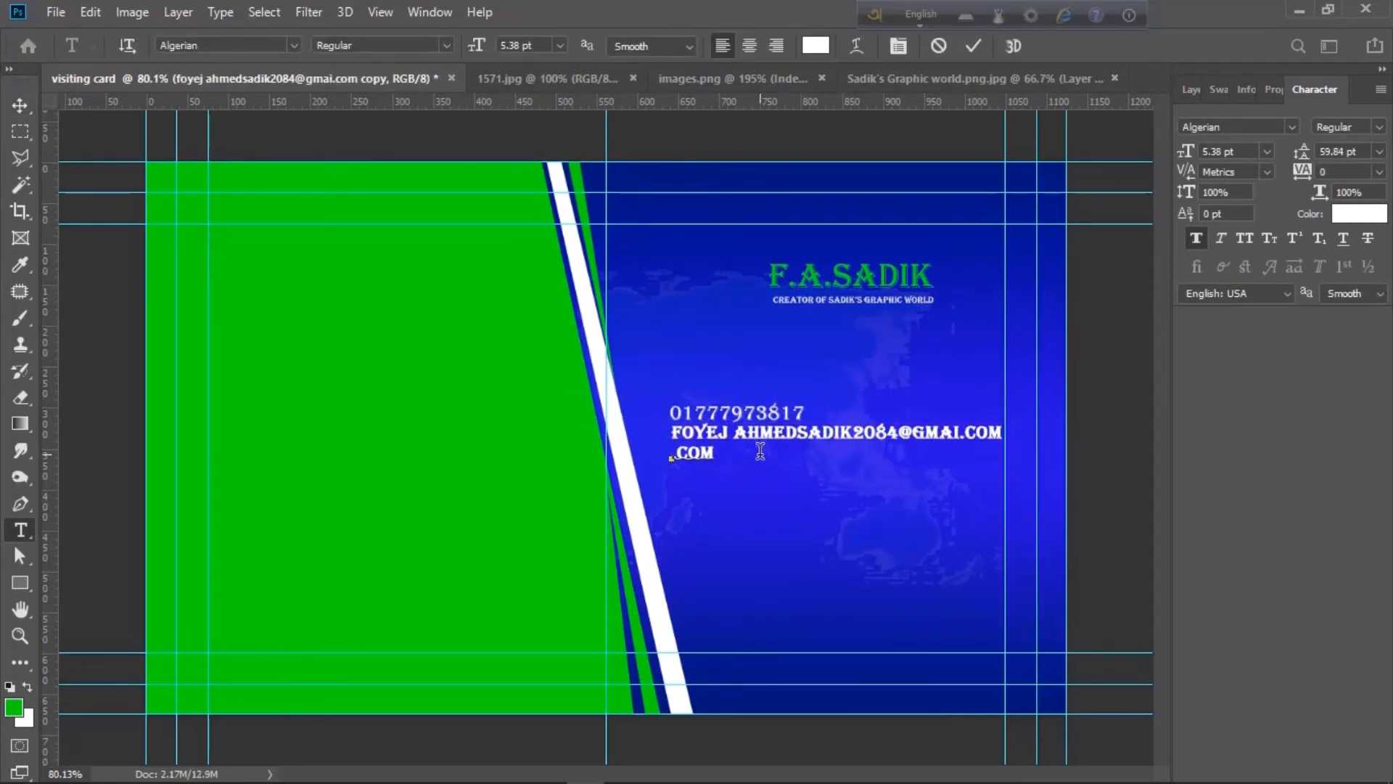
{"action": "type", "text": "www.Sadik'sgraphicworld"}
{"action": "left_click", "coordinate": [20, 106]}
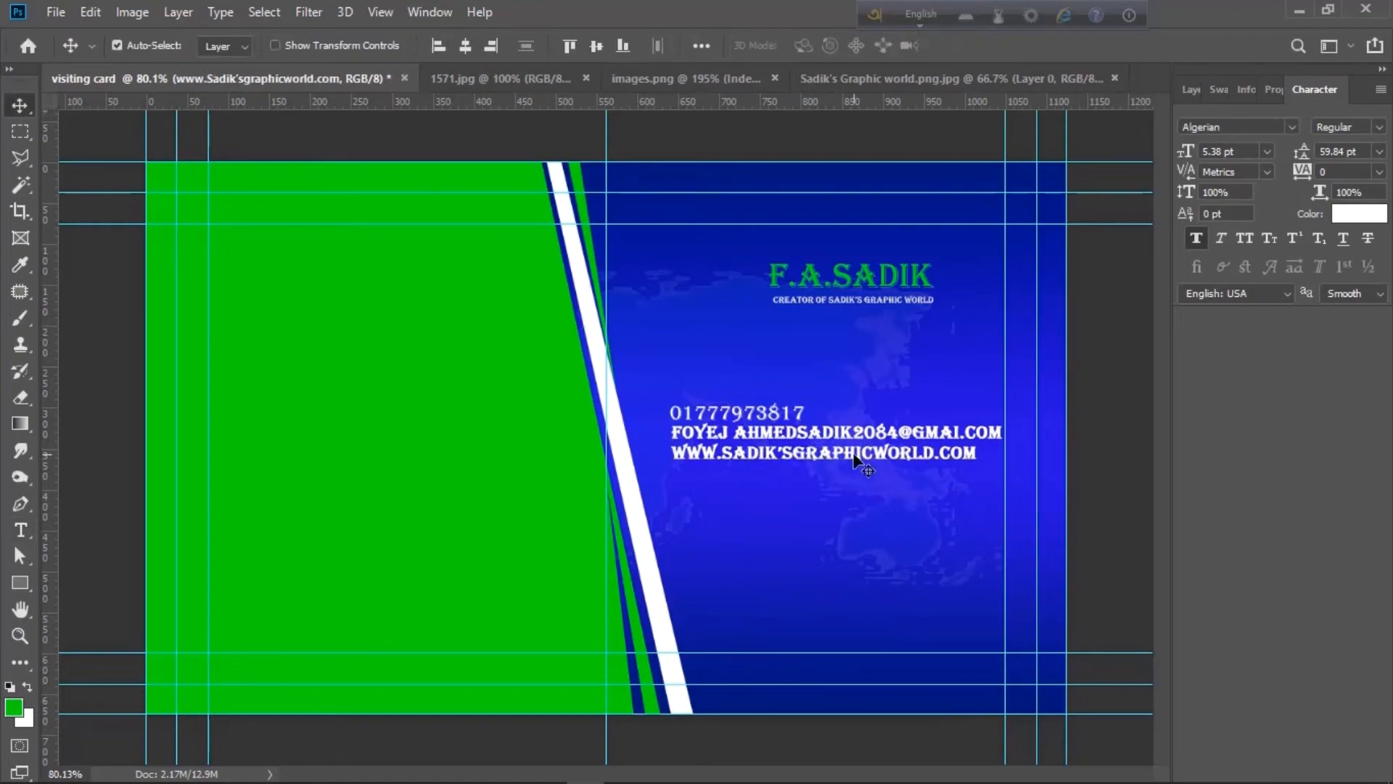
- Nudge the e-mail and website lines lower and rearrange the contact lines on the blue half
{"action": "left_click", "coordinate": [1191, 90]}
{"action": "key", "text": "Down"}
{"action": "key", "text": "Down"}
{"action": "key", "text": "Down"}
{"action": "key", "text": "Down"}
{"action": "key", "text": "Down"}
{"action": "left_click", "coordinate": [839, 438]}
{"action": "key", "text": "Down"}
{"action": "left_click_drag", "start_coordinate": [799, 458], "coordinate": [797, 475]}
{"action": "left_click_drag", "start_coordinate": [740, 431], "coordinate": [740, 449]}
{"action": "left_click_drag", "start_coordinate": [747, 476], "coordinate": [822, 545]}
{"action": "left_click", "coordinate": [733, 413], "text": "shift"}
{"action": "left_click", "coordinate": [735, 450], "text": "shift"}
{"action": "left_click", "coordinate": [734, 525]}
- Retype a copied line as the postal address and move it lower right
{"action": "double_click", "coordinate": [820, 541]}
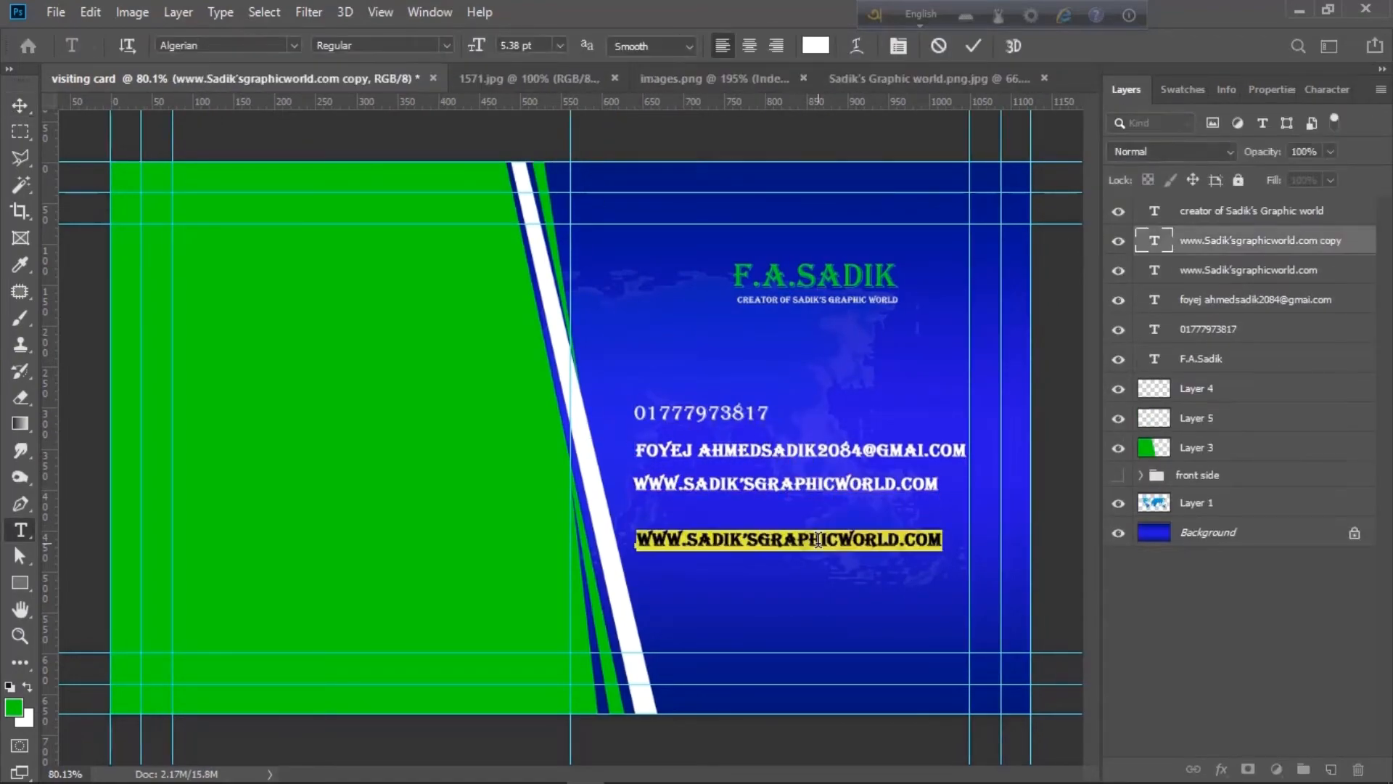
{"action": "type", "text": "VALKY"}
{"action": "key", "text": "ctrl+Return"}
{"action": "key", "text": "v"}
{"action": "left_click_drag", "start_coordinate": [725, 543], "coordinate": [772, 579]}
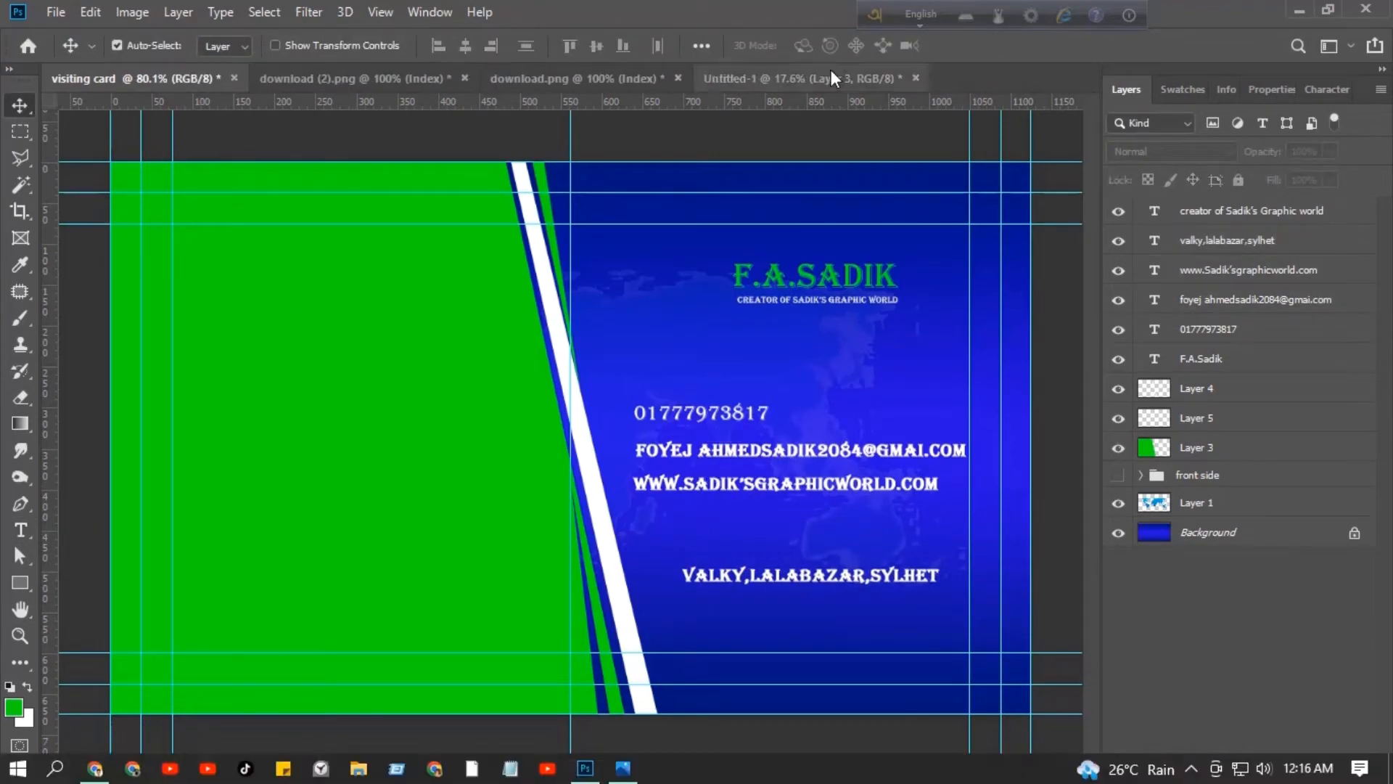
- Bring the green phone, mail and globe icons onto the card beside their contact lines
{"action": "left_click", "coordinate": [830, 75]}
{"action": "left_click", "coordinate": [440, 236], "text": "shift"}
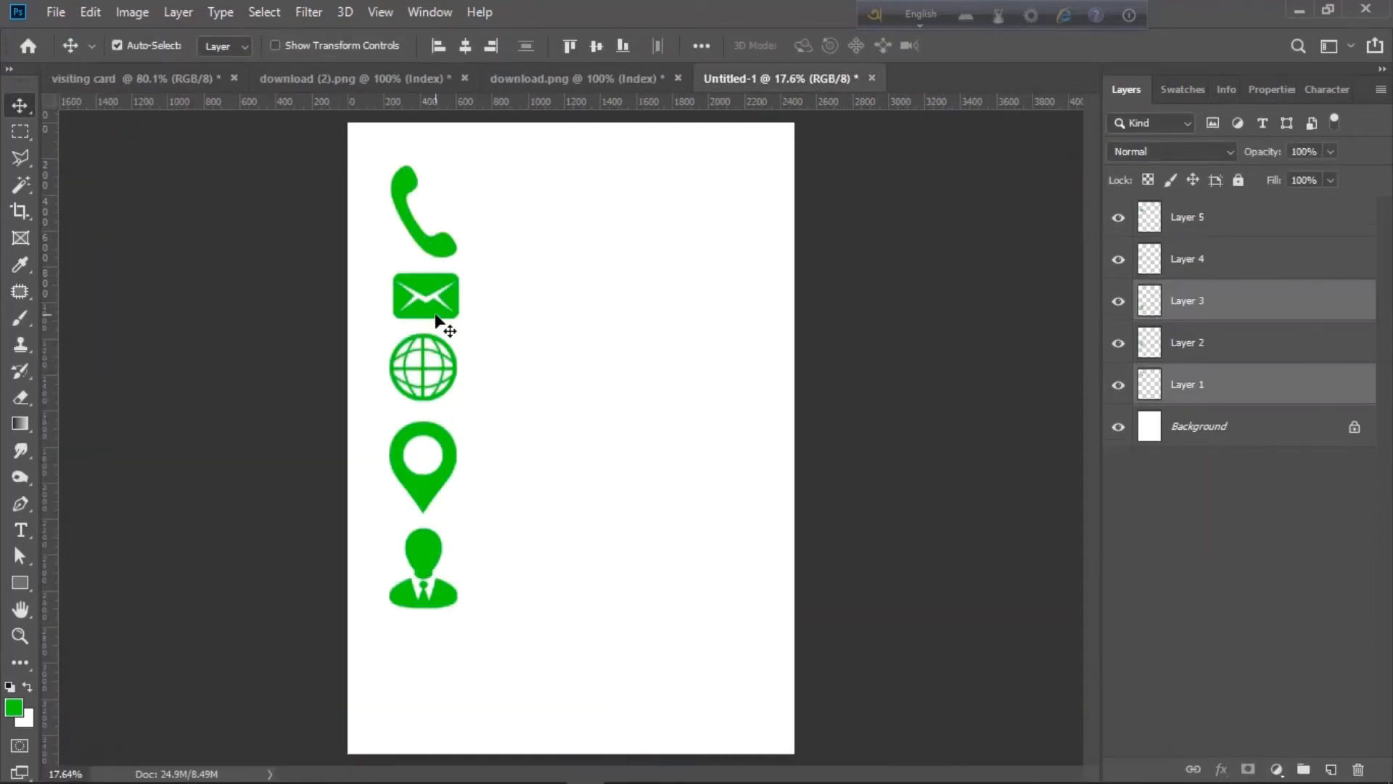
{"action": "left_click", "coordinate": [437, 312], "text": "shift"}
{"action": "left_click", "coordinate": [437, 379], "text": "shift"}
{"action": "left_click", "coordinate": [624, 283]}
{"action": "left_click", "coordinate": [439, 236]}
{"action": "left_click", "coordinate": [438, 309], "text": "shift"}
{"action": "left_click_drag", "start_coordinate": [438, 393], "coordinate": [498, 634]}
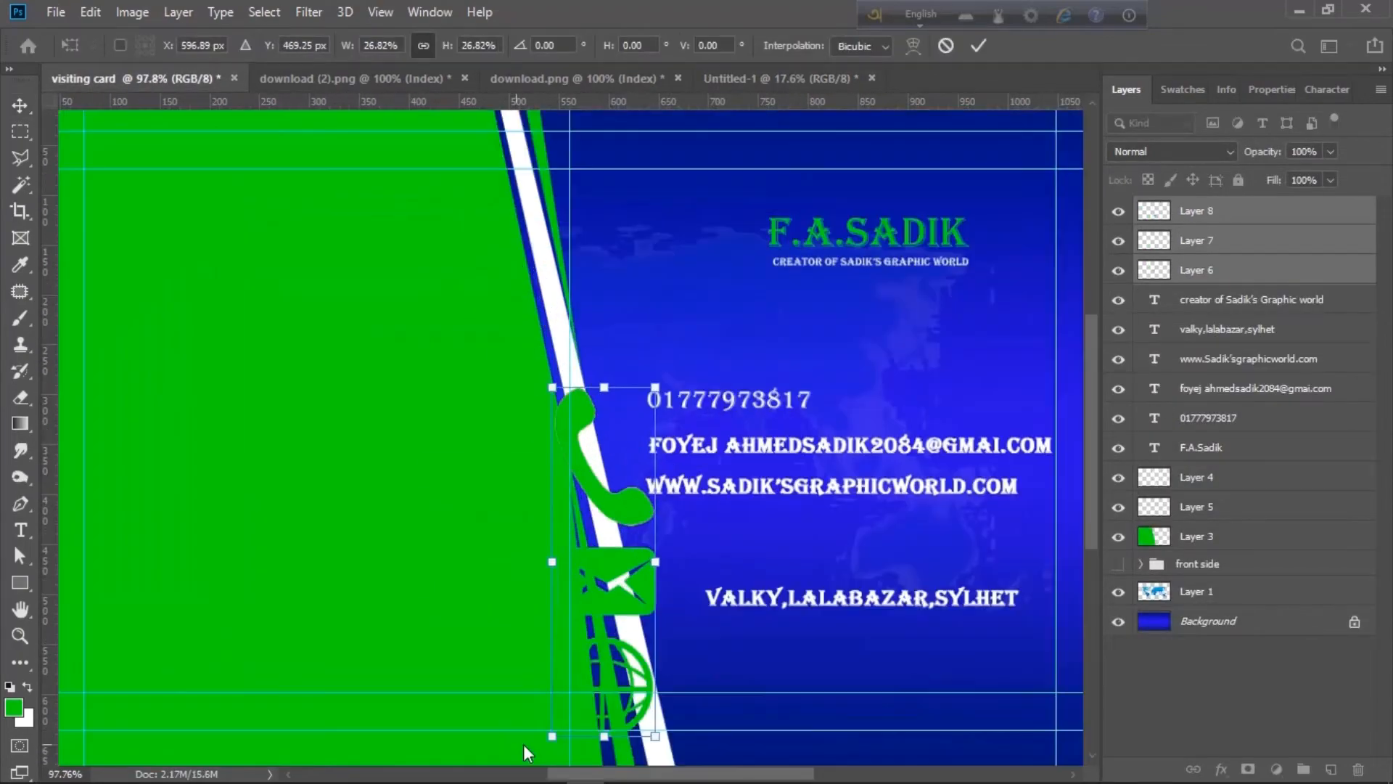
{"action": "left_click_drag", "start_coordinate": [524, 743], "coordinate": [621, 501]}
{"action": "mouse_move", "coordinate": [624, 421]}
{"action": "left_mouse_down"}
{"action": "mouse_move", "coordinate": [627, 410]}
{"action": "mouse_move", "coordinate": [629, 448]}
{"action": "left_mouse_up"}
{"action": "left_click_drag", "start_coordinate": [622, 477], "coordinate": [631, 487]}
{"action": "left_click", "coordinate": [1338, 272]}
{"action": "left_click", "coordinate": [1321, 212], "text": "shift"}
- Add the location pin icon, shrunk to fit, beside the address line
{"action": "left_click", "coordinate": [821, 79]}
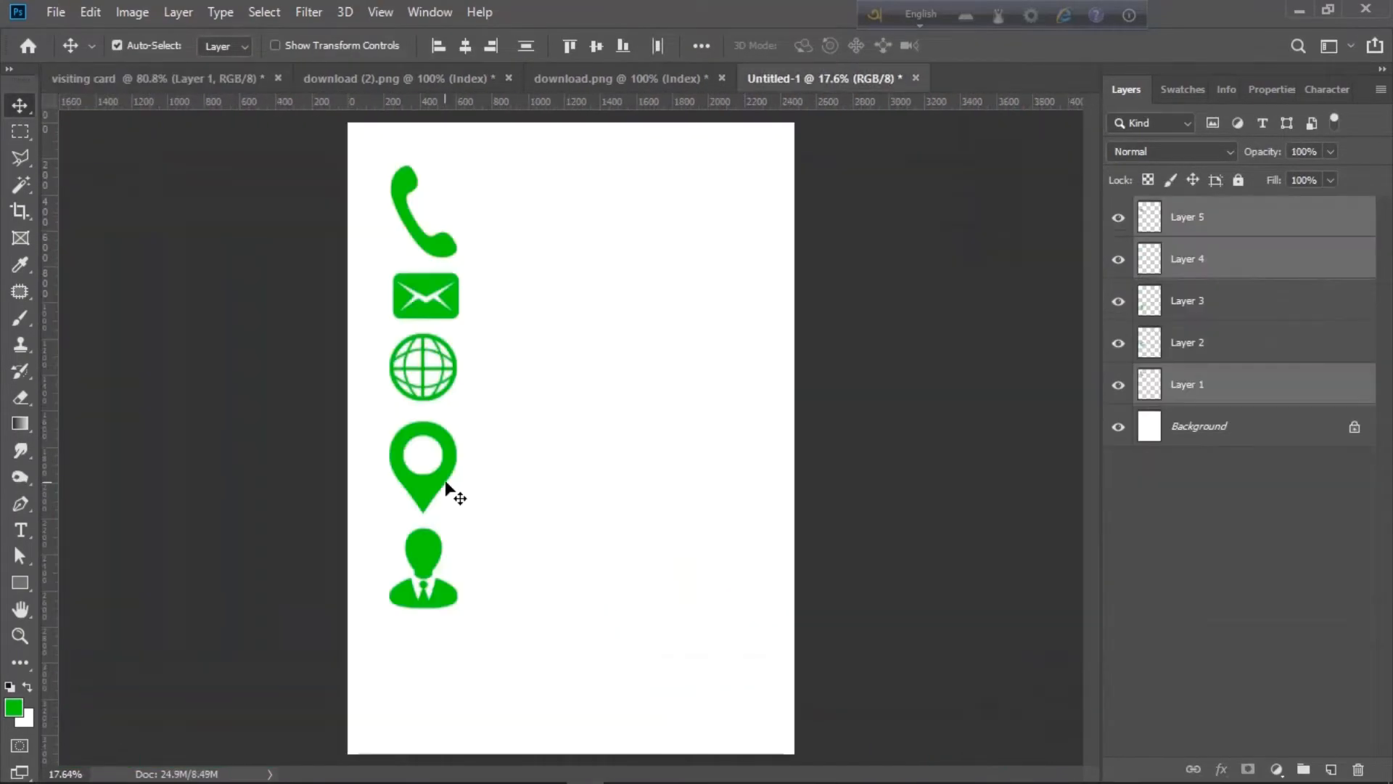
{"action": "left_click_drag", "start_coordinate": [443, 487], "coordinate": [702, 377]}
{"action": "key", "text": "ctrl+t"}
{"action": "left_click_drag", "start_coordinate": [856, 202], "coordinate": [686, 435]}
{"action": "key", "text": "Return"}
{"action": "left_click_drag", "start_coordinate": [615, 551], "coordinate": [590, 668]}
{"action": "key", "text": "ctrl+t"}
{"action": "scroll", "coordinate": [622, 613], "scroll_direction": "up", "scroll_amount": 6}
{"action": "left_click_drag", "start_coordinate": [971, 668], "coordinate": [846, 682]}
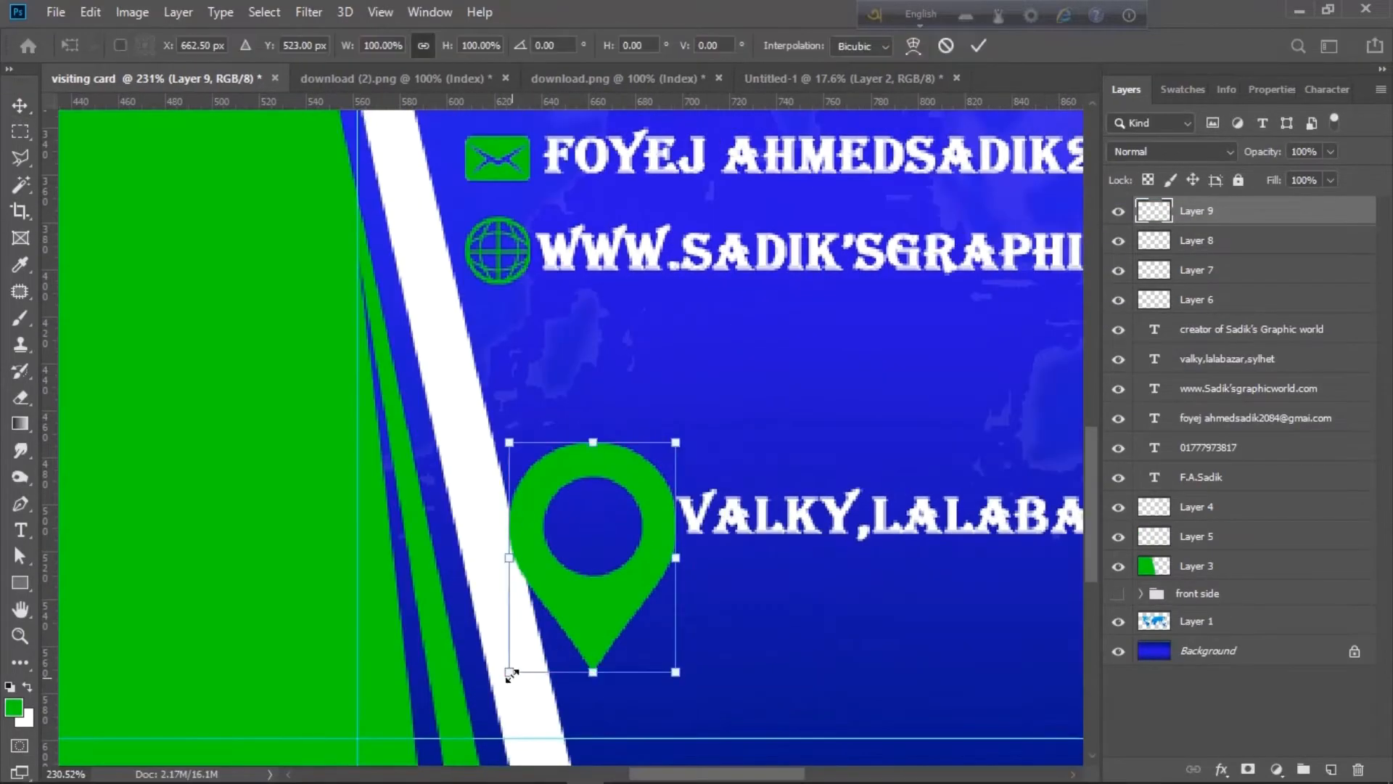
{"action": "left_click_drag", "start_coordinate": [510, 672], "coordinate": [559, 600]}
{"action": "left_click_drag", "start_coordinate": [596, 571], "coordinate": [622, 543]}
{"action": "key", "text": "Return"}
{"action": "scroll", "coordinate": [622, 543], "scroll_direction": "down", "scroll_amount": 8}
- Add a shrunk person icon before the name, then select back-side Layers 10 through 3
{"action": "left_click", "coordinate": [844, 78]}
{"action": "left_click", "coordinate": [423, 553]}
{"action": "left_click_drag", "start_coordinate": [423, 553], "coordinate": [719, 199]}
{"action": "key", "text": "ctrl+t"}
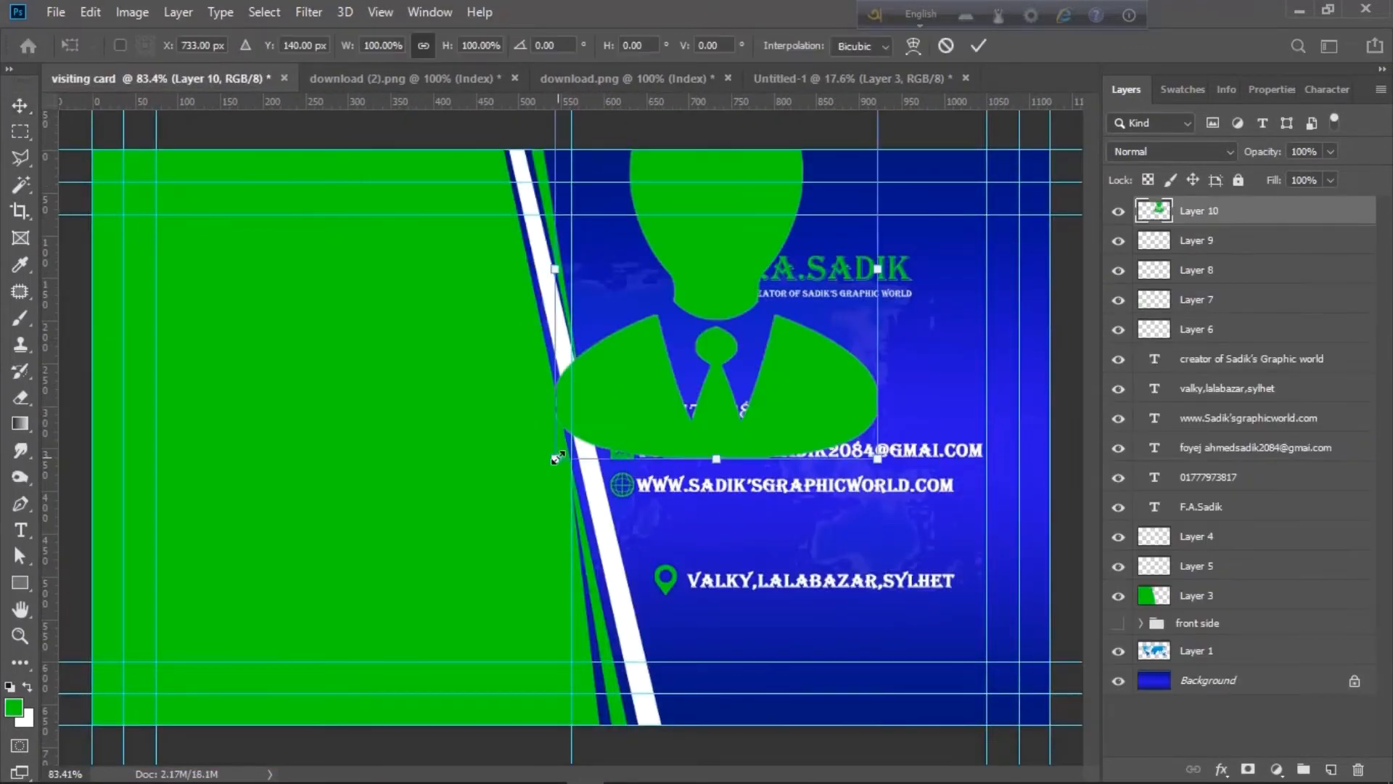
{"action": "left_click_drag", "start_coordinate": [559, 457], "coordinate": [700, 288]}
{"action": "left_click_drag", "start_coordinate": [717, 270], "coordinate": [707, 278]}
{"action": "key", "text": "Return"}
{"action": "left_click", "coordinate": [1072, 312]}
{"action": "left_click", "coordinate": [1219, 211]}
{"action": "left_click", "coordinate": [1234, 597], "text": "shift"}
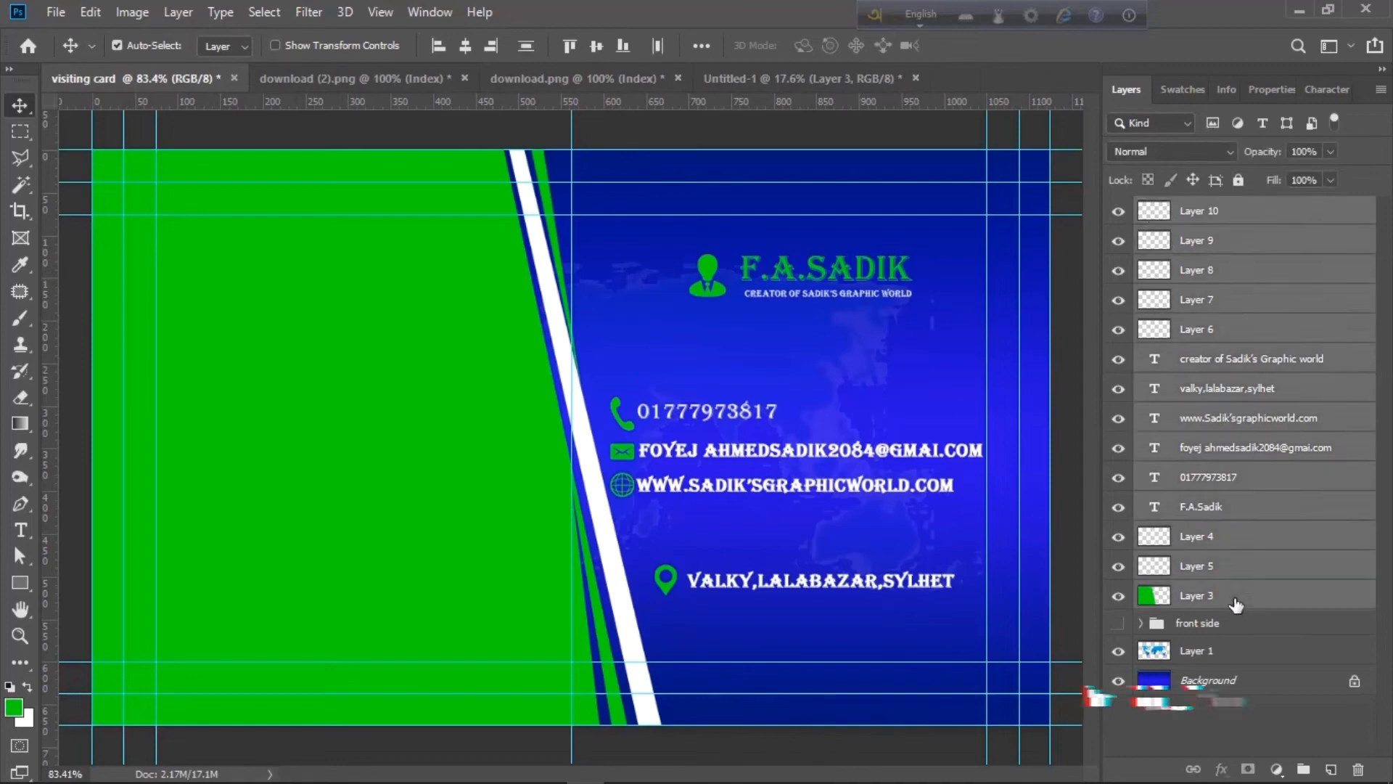
- Group the selected back-side layers as 'back side' and expand the front side group
{"action": "left_click", "coordinate": [1304, 768]}
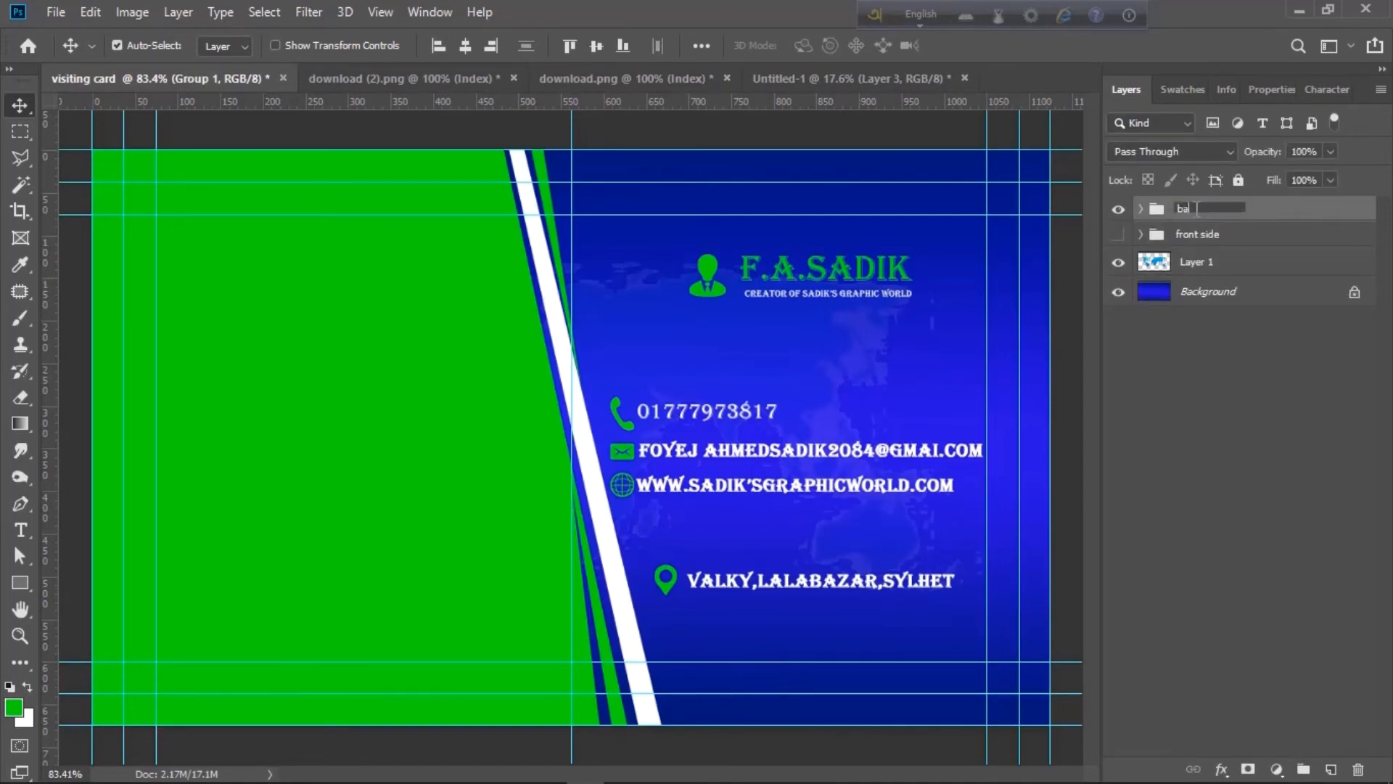
{"action": "left_click", "coordinate": [1244, 503]}
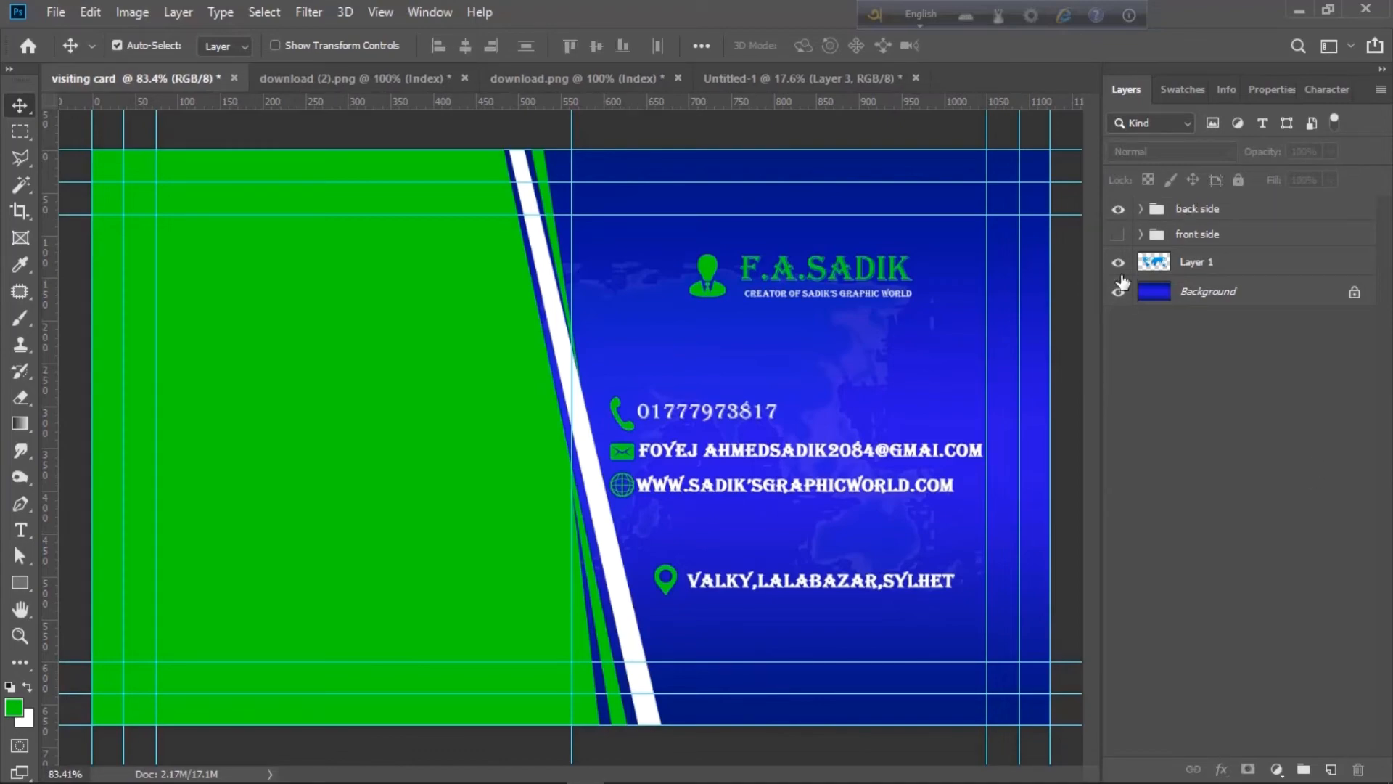
{"action": "left_click", "coordinate": [1141, 234]}
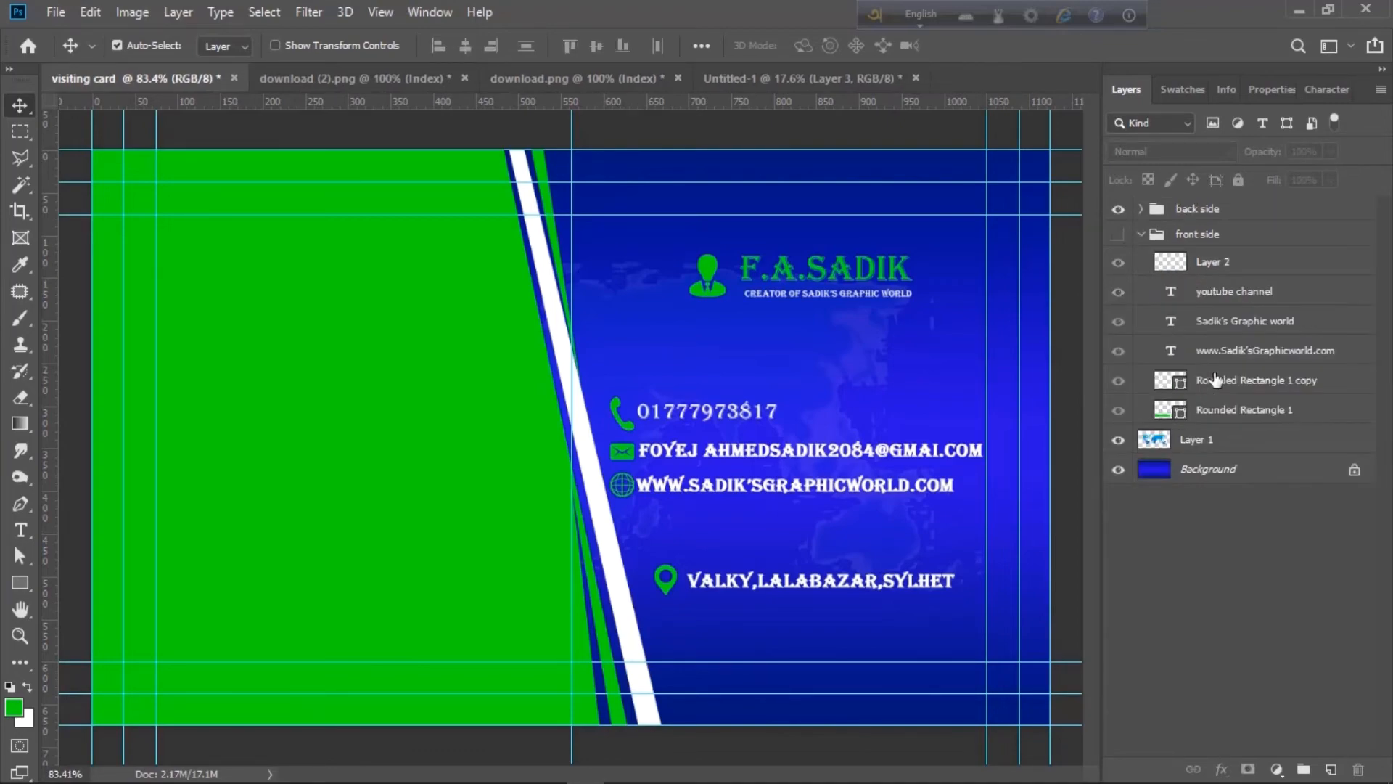
{"action": "left_click", "coordinate": [1117, 234]}
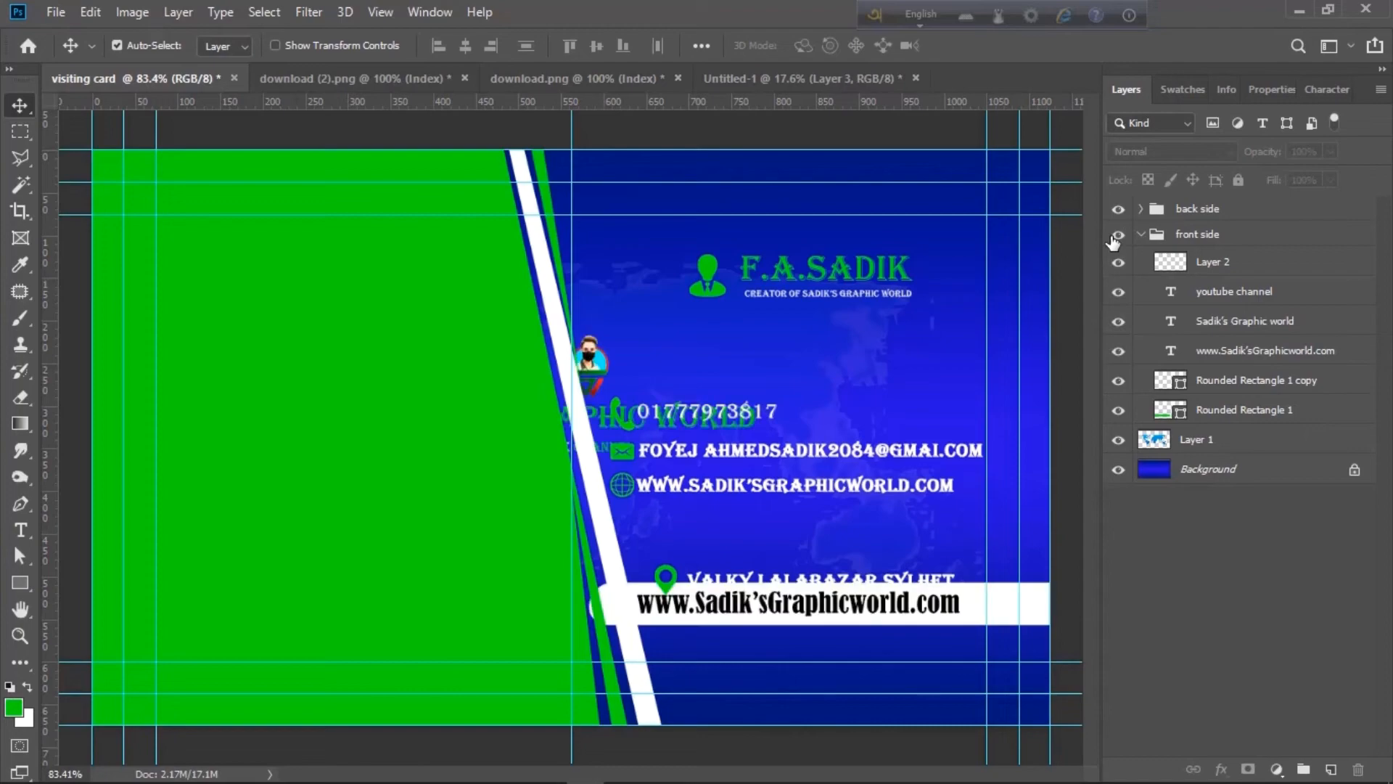
{"action": "left_click", "coordinate": [1116, 236]}
- Duplicate the logo, channel title and YOUTUBE CHANNEL layers into the back side group
{"action": "left_click", "coordinate": [1246, 318], "text": "ctrl"}
{"action": "left_click", "coordinate": [1243, 299], "text": "ctrl"}
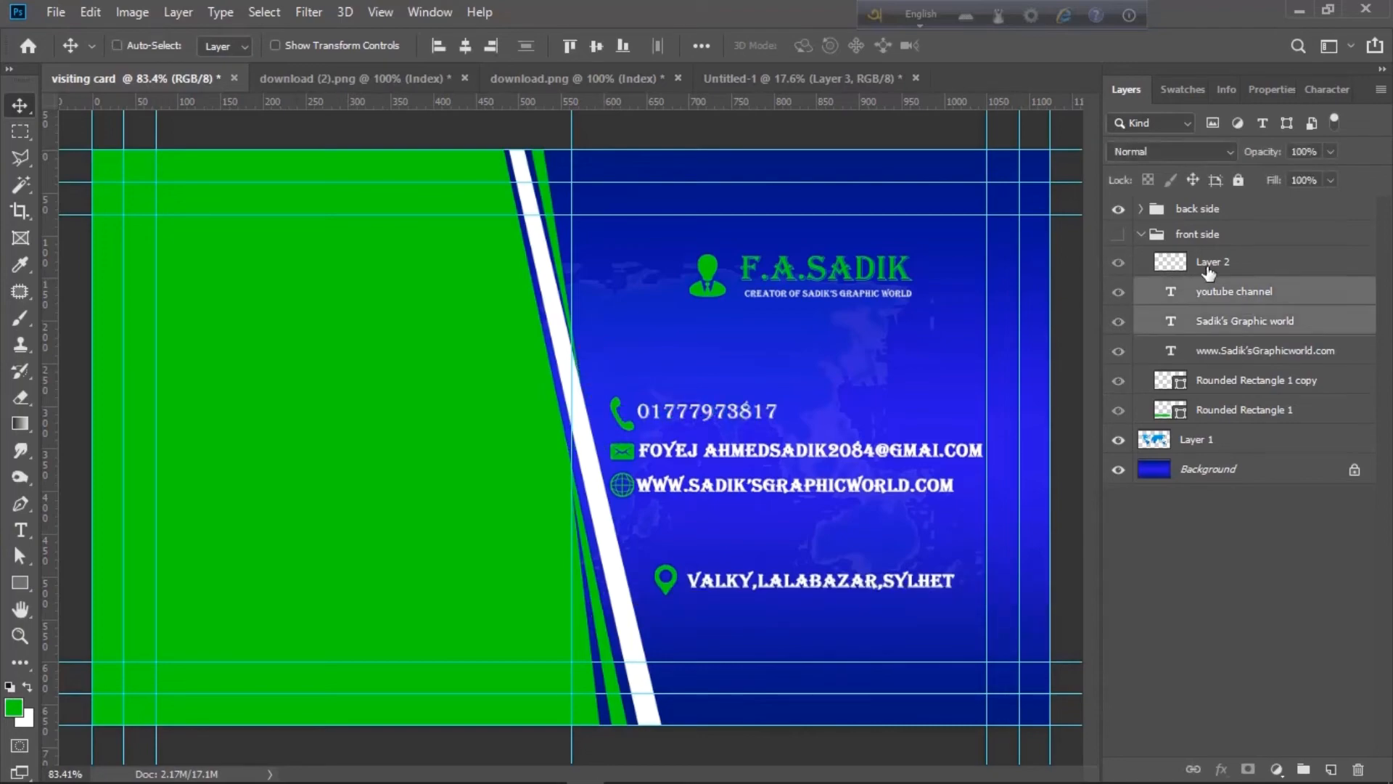
{"action": "left_click", "coordinate": [1207, 268], "text": "ctrl"}
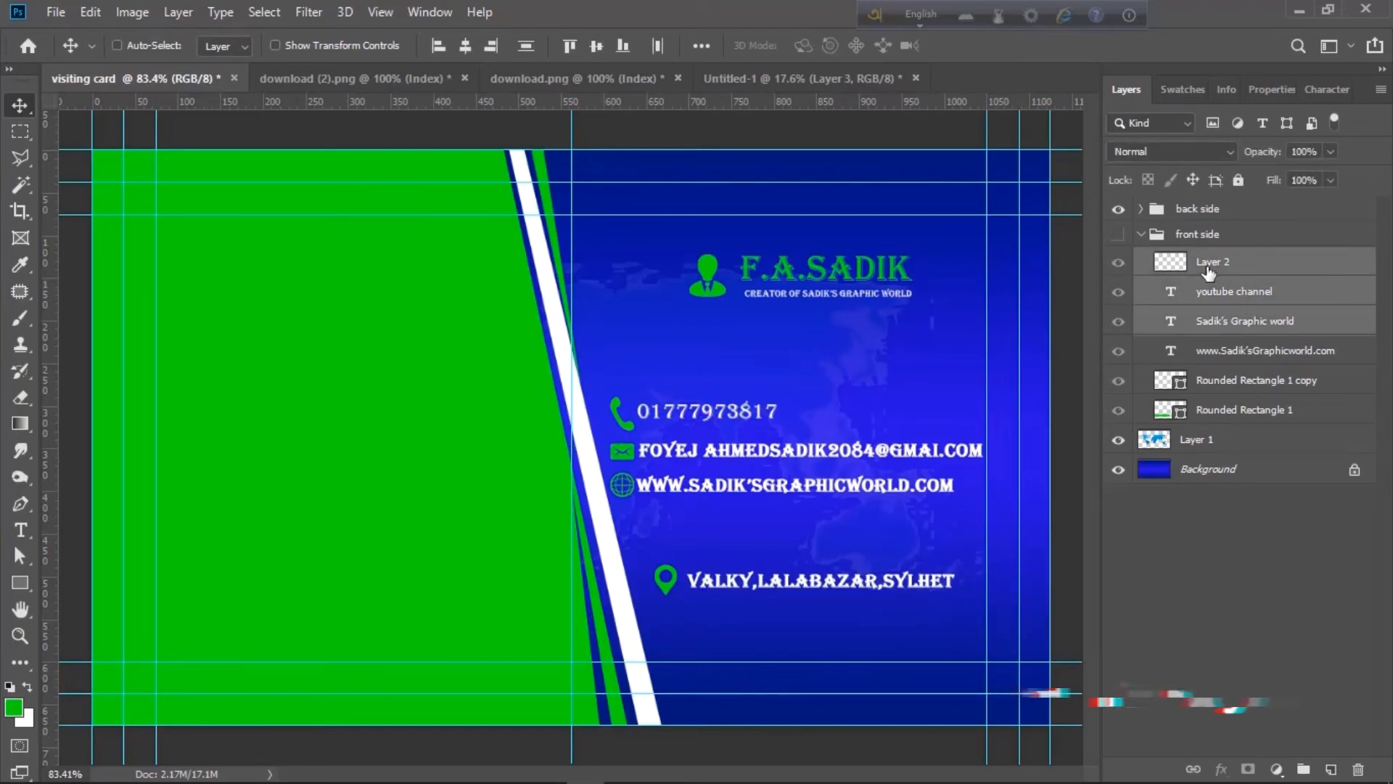
{"action": "key", "text": "ctrl+j"}
{"action": "left_click_drag", "start_coordinate": [1210, 322], "coordinate": [1166, 218]}
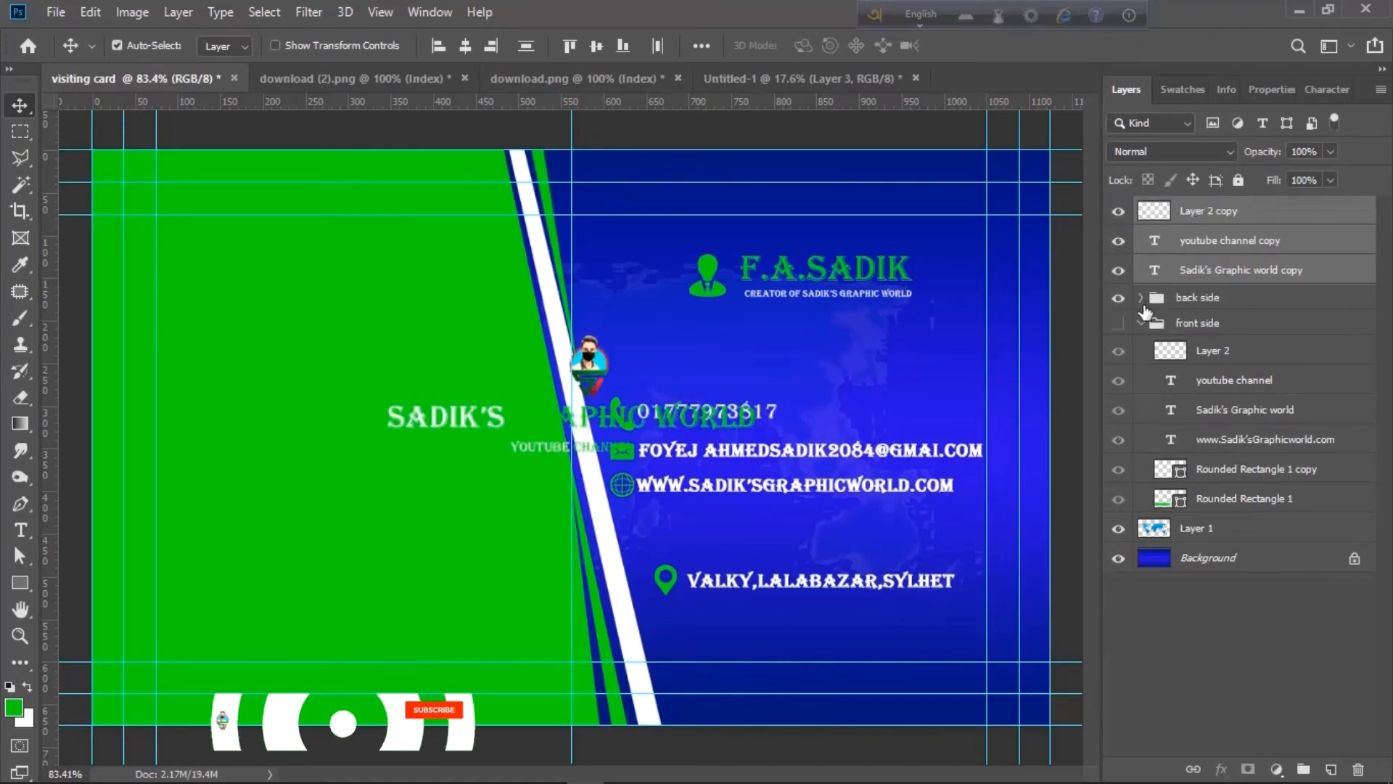
{"action": "left_click", "coordinate": [1142, 322]}
{"action": "left_click", "coordinate": [1141, 298]}
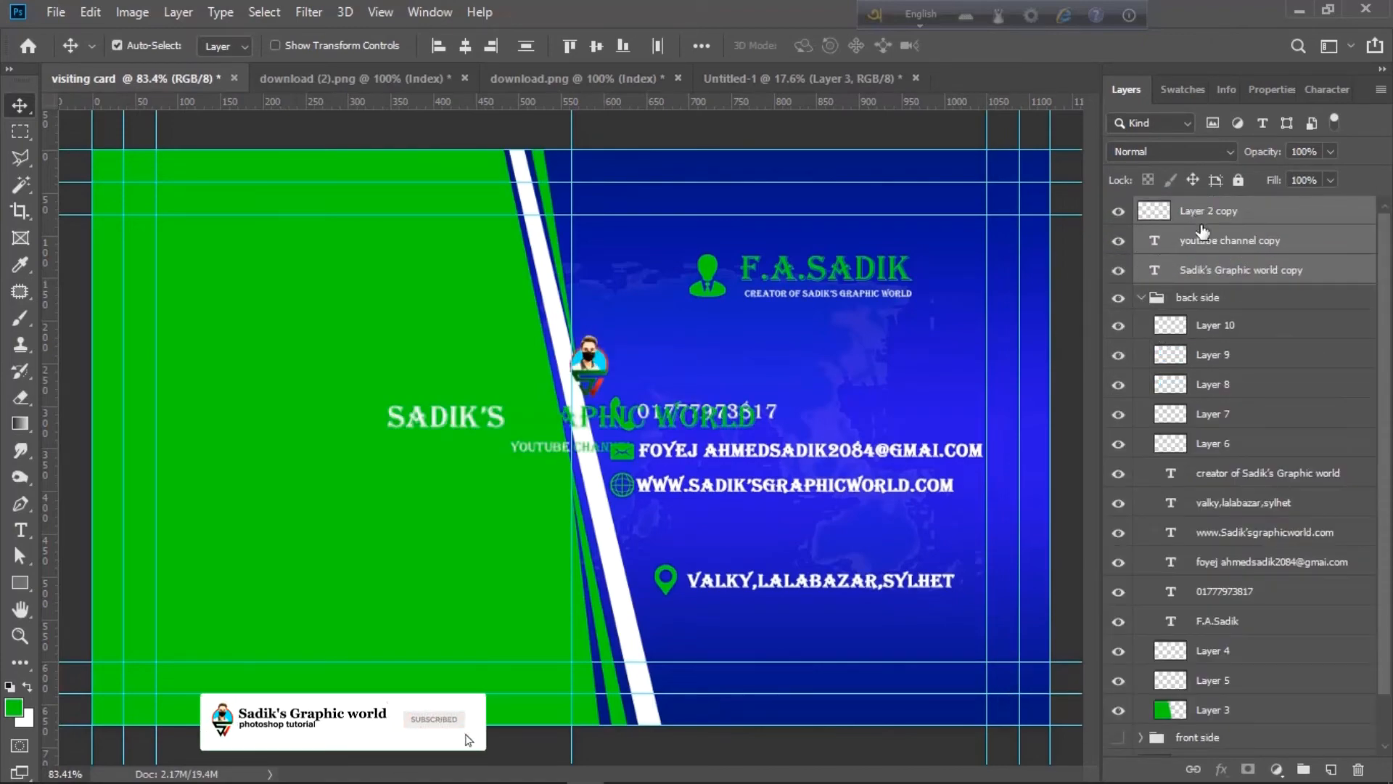
{"action": "left_click_drag", "start_coordinate": [1223, 215], "coordinate": [1222, 312]}
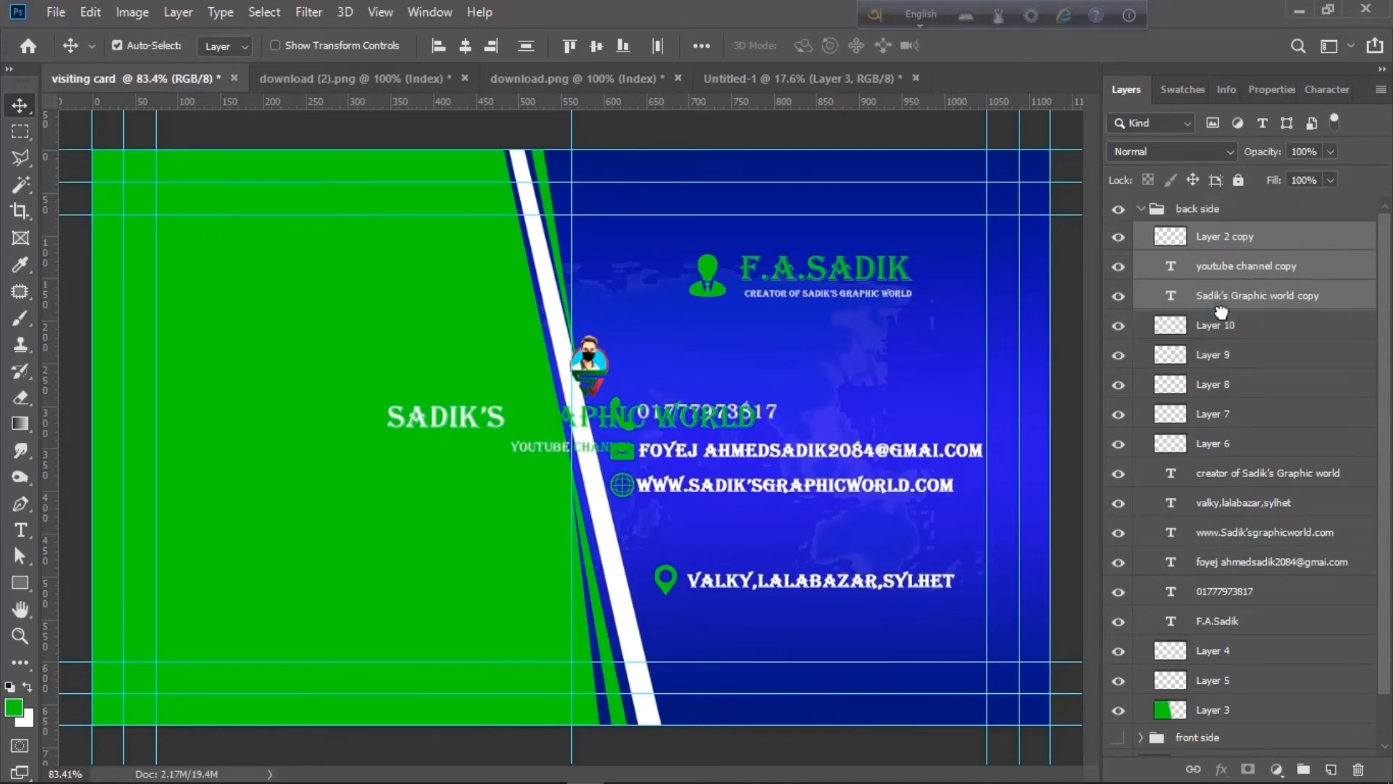
- Move the copied logo and channel text onto the green half of the card back
{"action": "key", "text": "ctrl+t"}
{"action": "left_click_drag", "start_coordinate": [603, 367], "coordinate": [378, 401]}
{"action": "double_click", "coordinate": [1170, 266]}
- Recolour the SADIK'S GRAPHIC WORLD title and YOUTUBE CHANNEL text blue
{"action": "left_click", "coordinate": [816, 46]}
{"action": "left_click", "coordinate": [1309, 289]}
{"action": "double_click", "coordinate": [1171, 295]}
{"action": "left_click", "coordinate": [816, 46]}
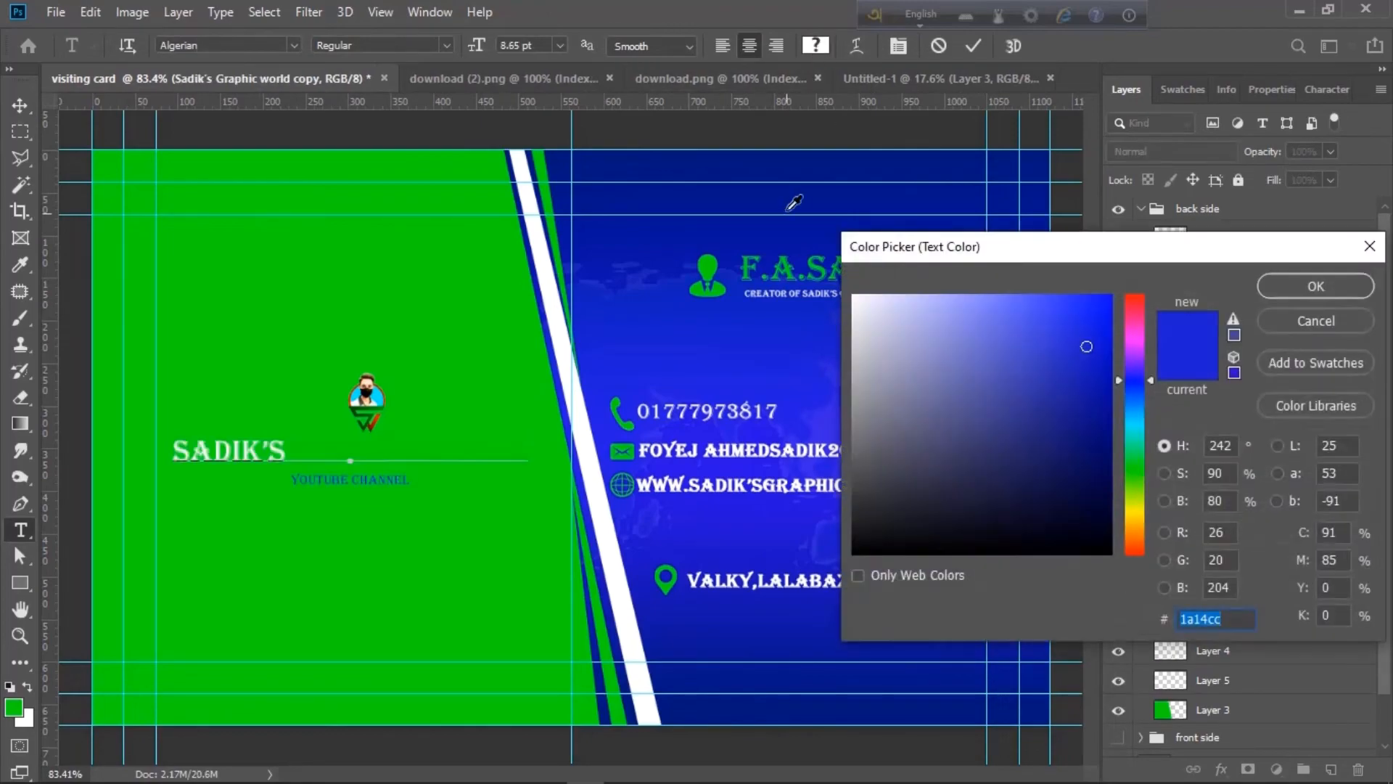
{"action": "left_click", "coordinate": [793, 203]}
{"action": "left_click", "coordinate": [1315, 286]}
{"action": "double_click", "coordinate": [1171, 267]}
{"action": "left_click", "coordinate": [816, 46]}
{"action": "key", "text": "Return"}
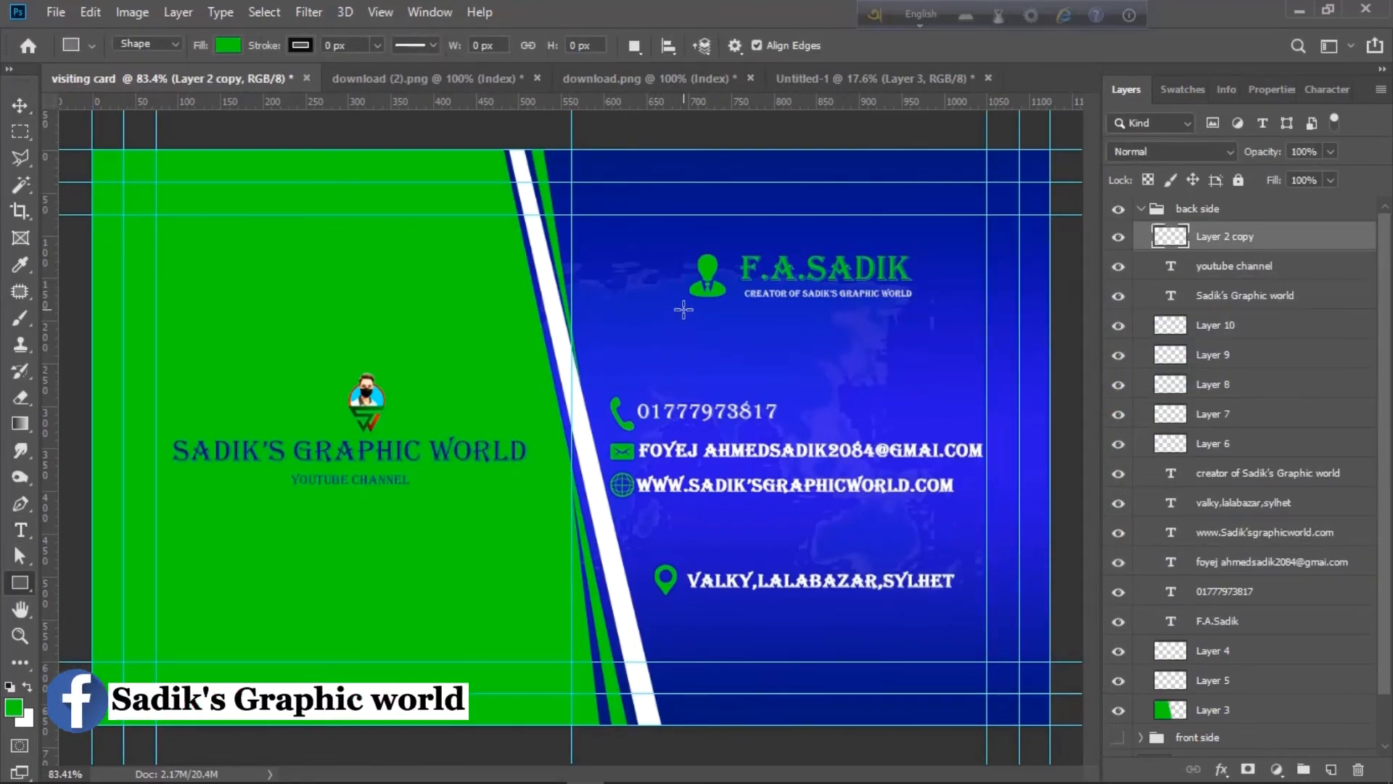
- Draw a thin green bar under the CREATOR OF SADIK'S GRAPHIC WORLD tagline
{"action": "left_click_drag", "start_coordinate": [682, 310], "coordinate": [928, 314]}
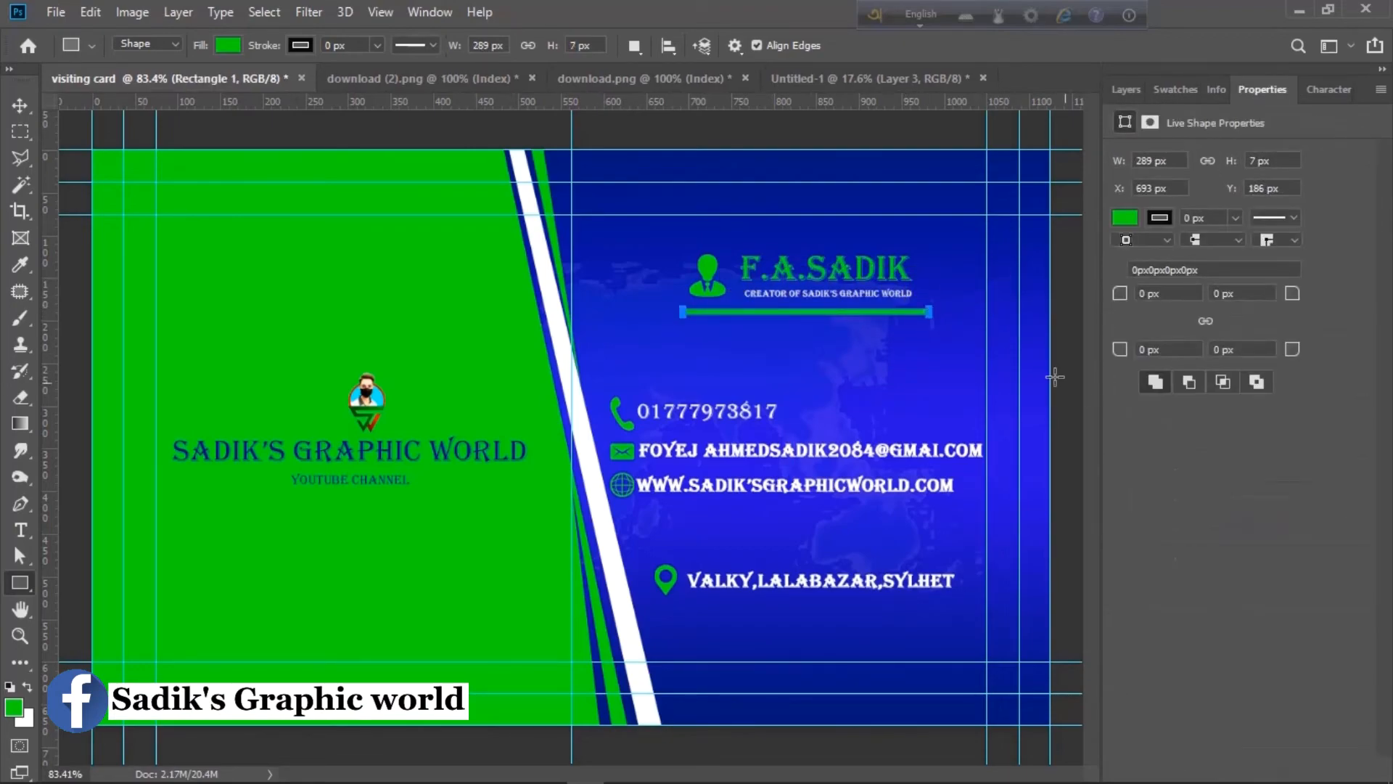
{"action": "left_click", "coordinate": [21, 105]}
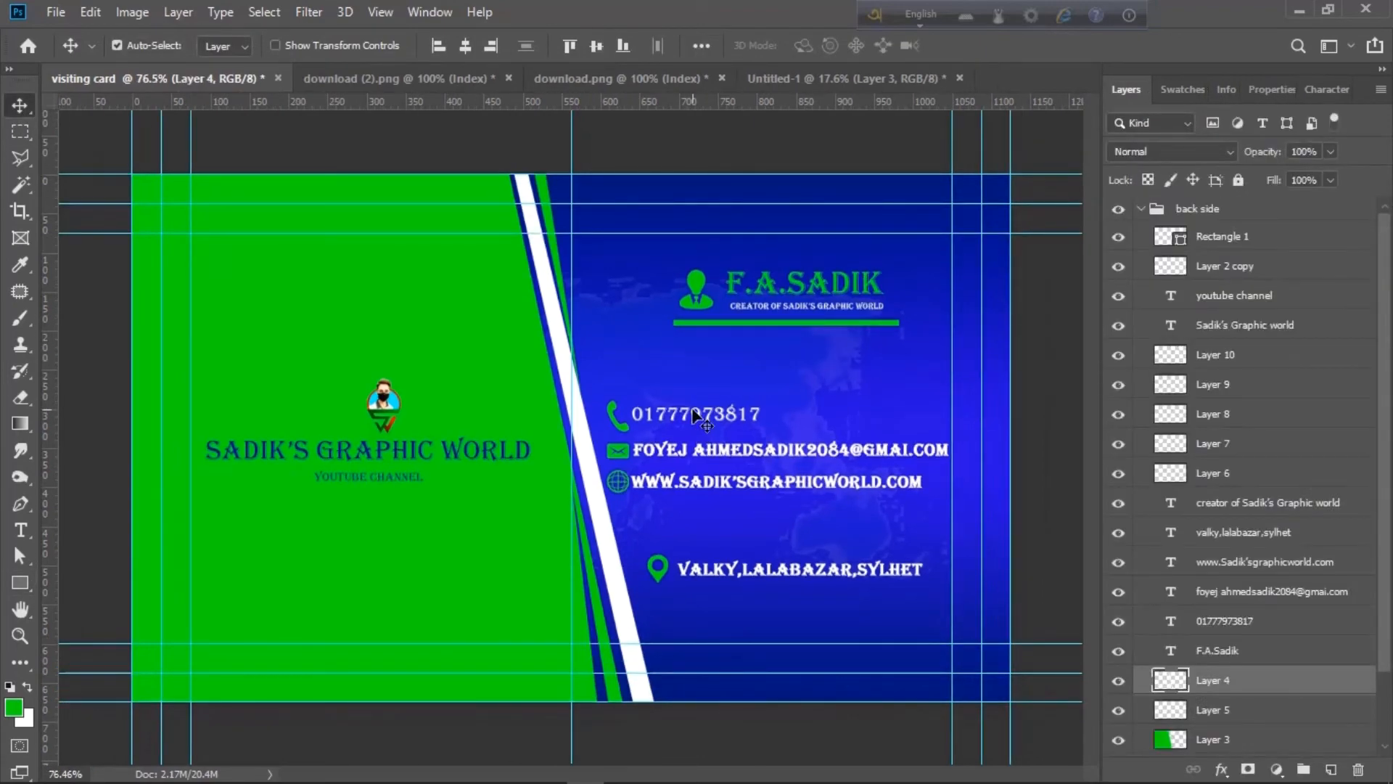
{"action": "key", "text": "shift+Left"}
{"action": "key", "text": "shift+Right"}
- Shift the green area and both diagonal stripes slightly left, then hide the guides
{"action": "scroll", "coordinate": [1243, 442], "scroll_direction": "down", "scroll_amount": 2}
{"action": "left_click", "coordinate": [1228, 692], "text": "shift"}
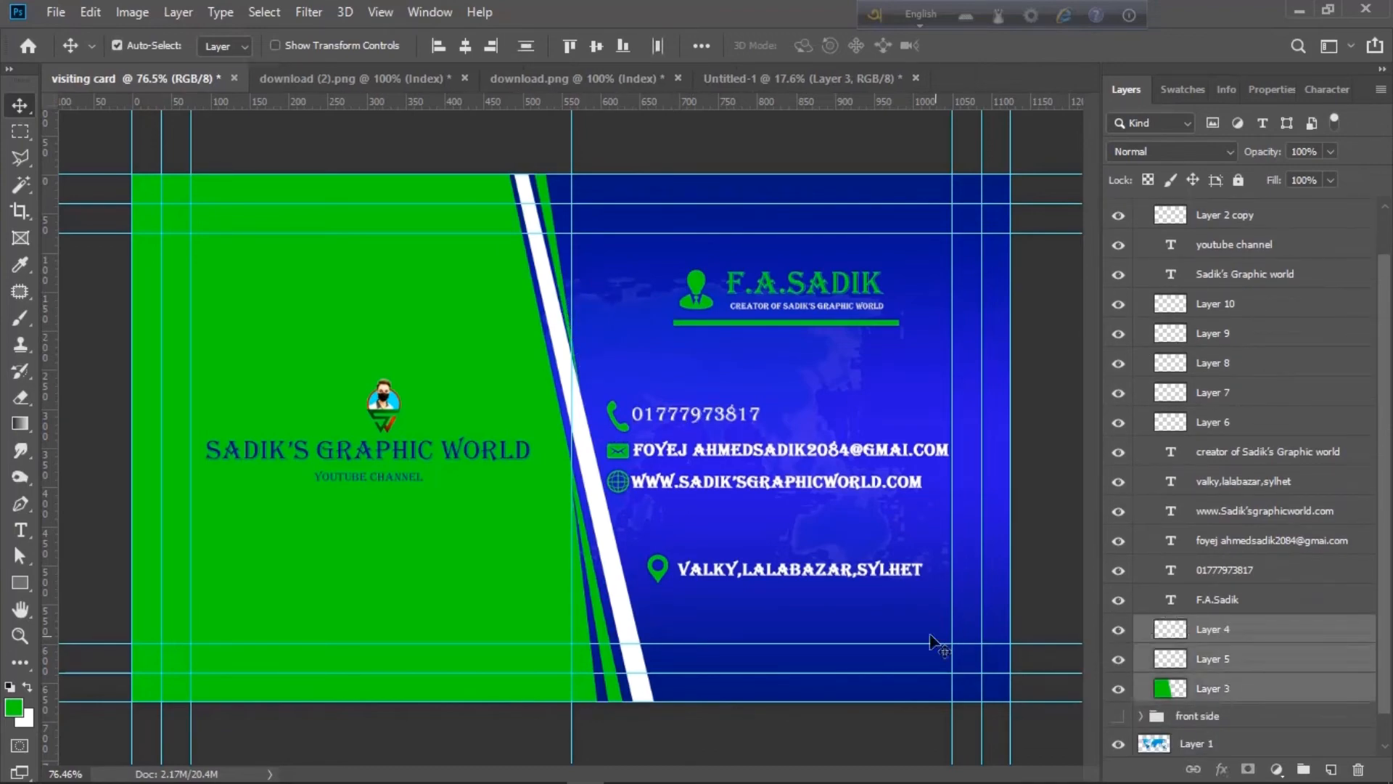
{"action": "key", "text": "shift+Left"}
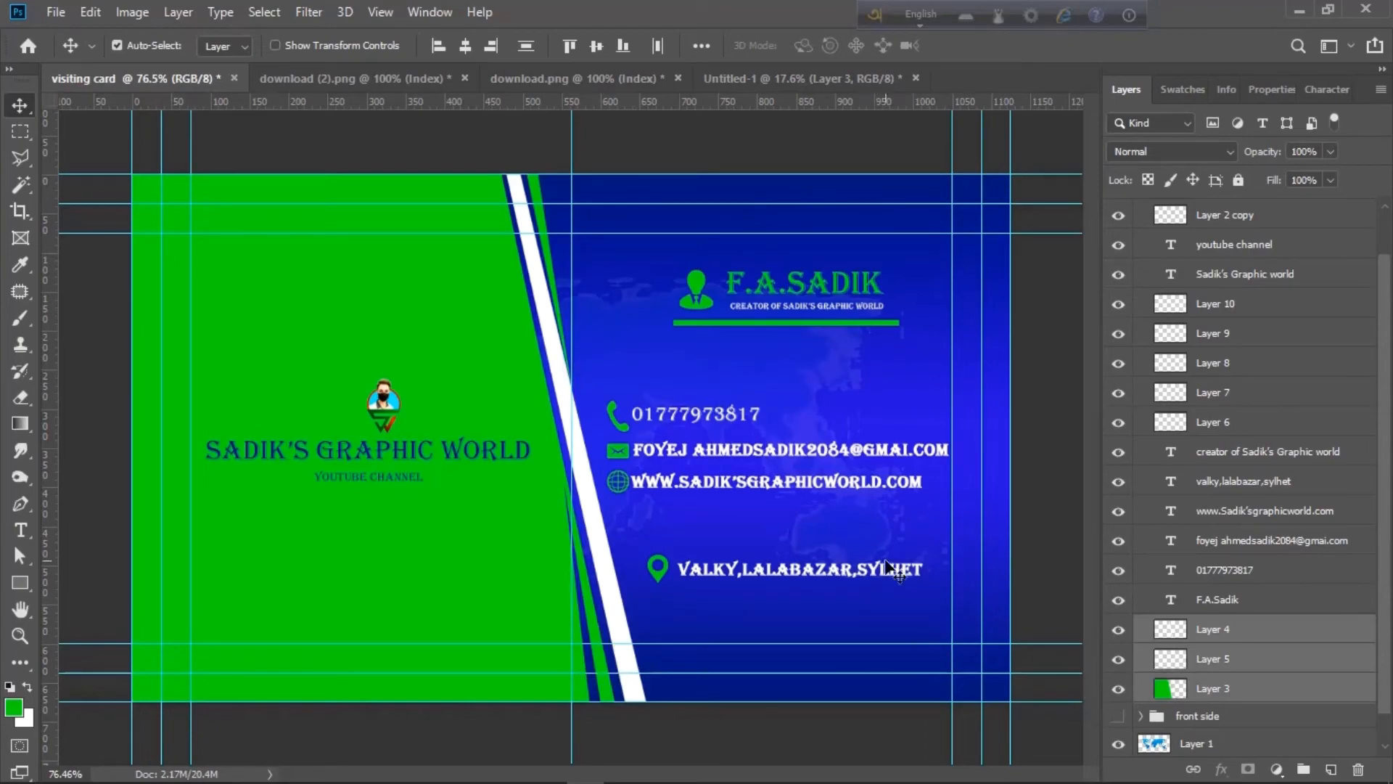
{"action": "scroll", "coordinate": [943, 508], "scroll_direction": "down", "scroll_amount": 3}
{"action": "scroll", "coordinate": [1004, 457], "scroll_direction": "up", "scroll_amount": 3}
{"action": "scroll", "coordinate": [1008, 456], "scroll_direction": "down", "scroll_amount": 3}
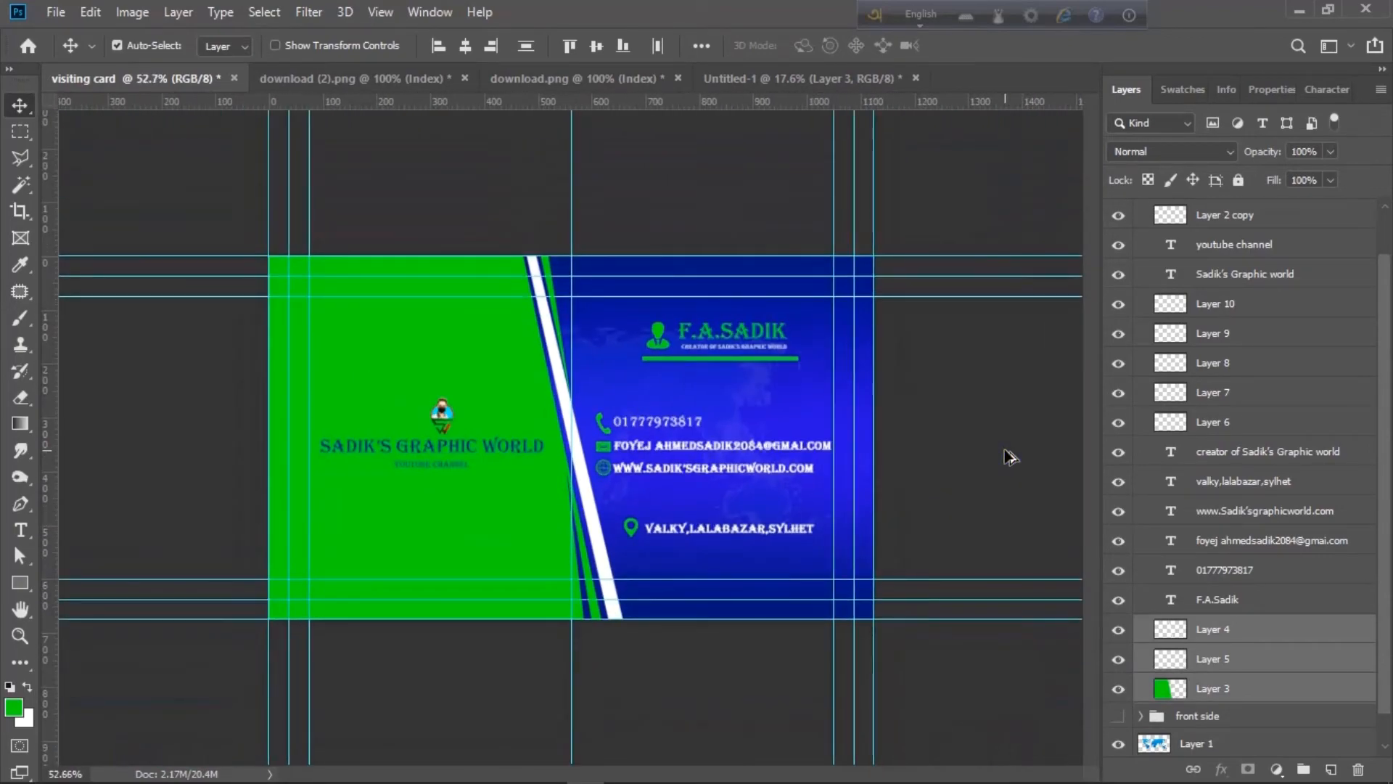
{"action": "scroll", "coordinate": [1009, 455], "scroll_direction": "up", "scroll_amount": 1}
{"action": "key", "text": "ctrl+semicolon"}
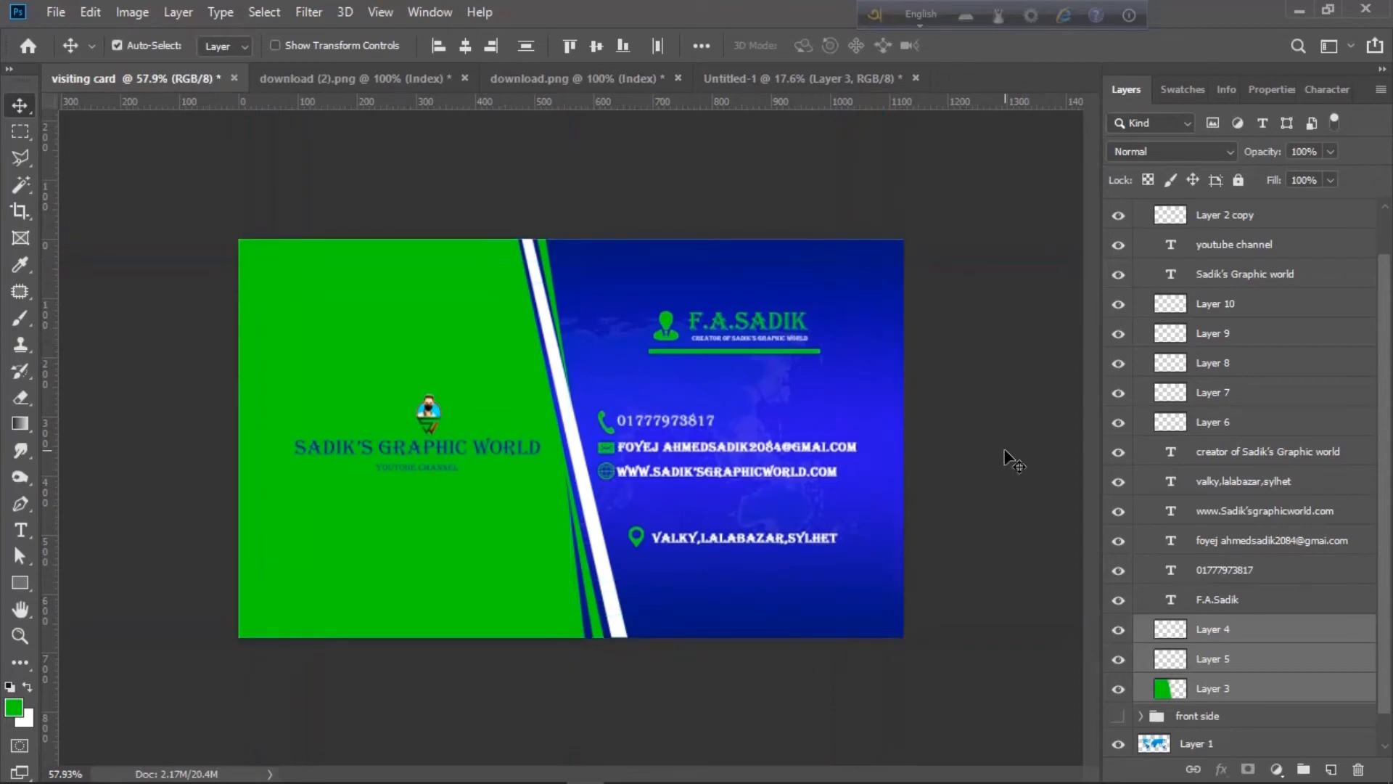
- Enlarge the logo on the green half to about 160%
{"action": "scroll", "coordinate": [1166, 274], "scroll_direction": "up", "scroll_amount": 2}
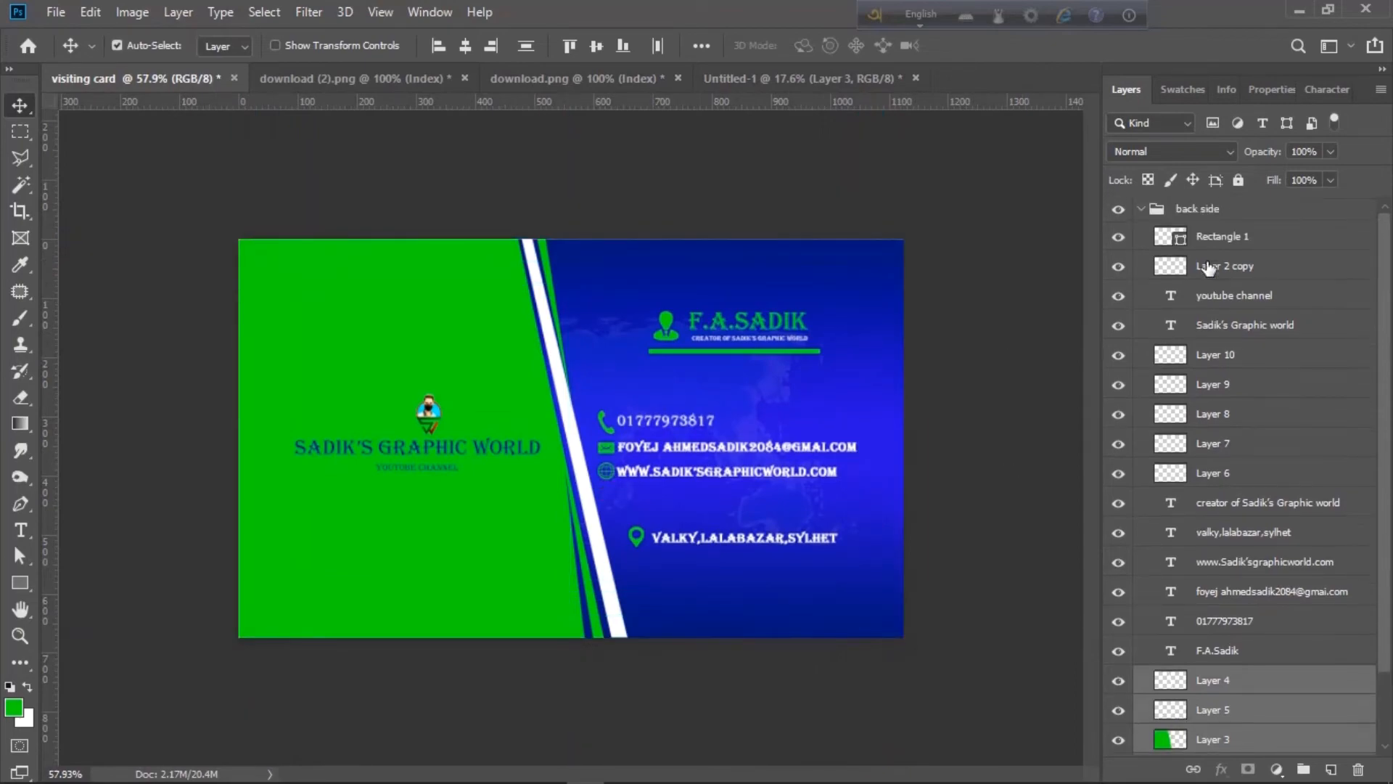
{"action": "left_click", "coordinate": [1140, 209]}
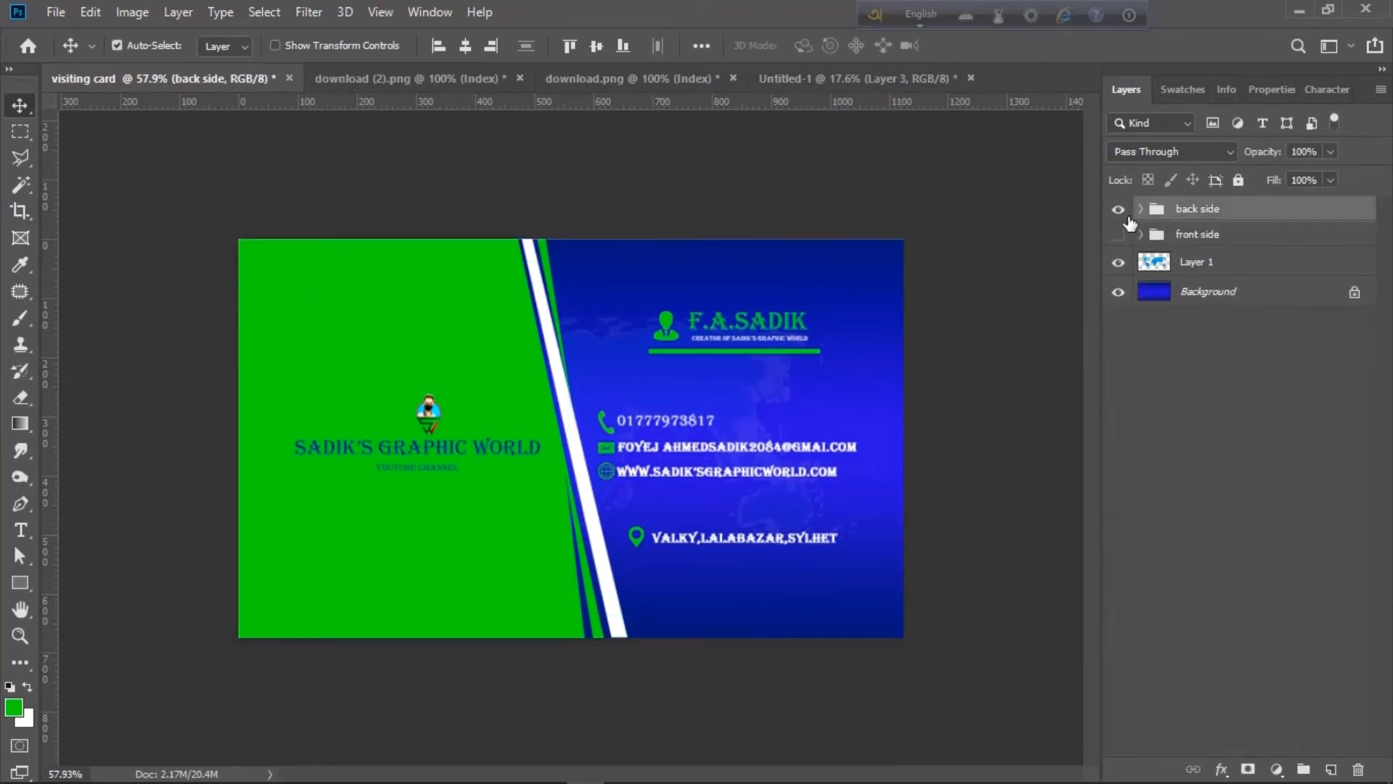
{"action": "left_click", "coordinate": [427, 414]}
{"action": "scroll", "coordinate": [411, 414], "scroll_direction": "up", "scroll_amount": 3}
{"action": "key", "text": "ctrl+t"}
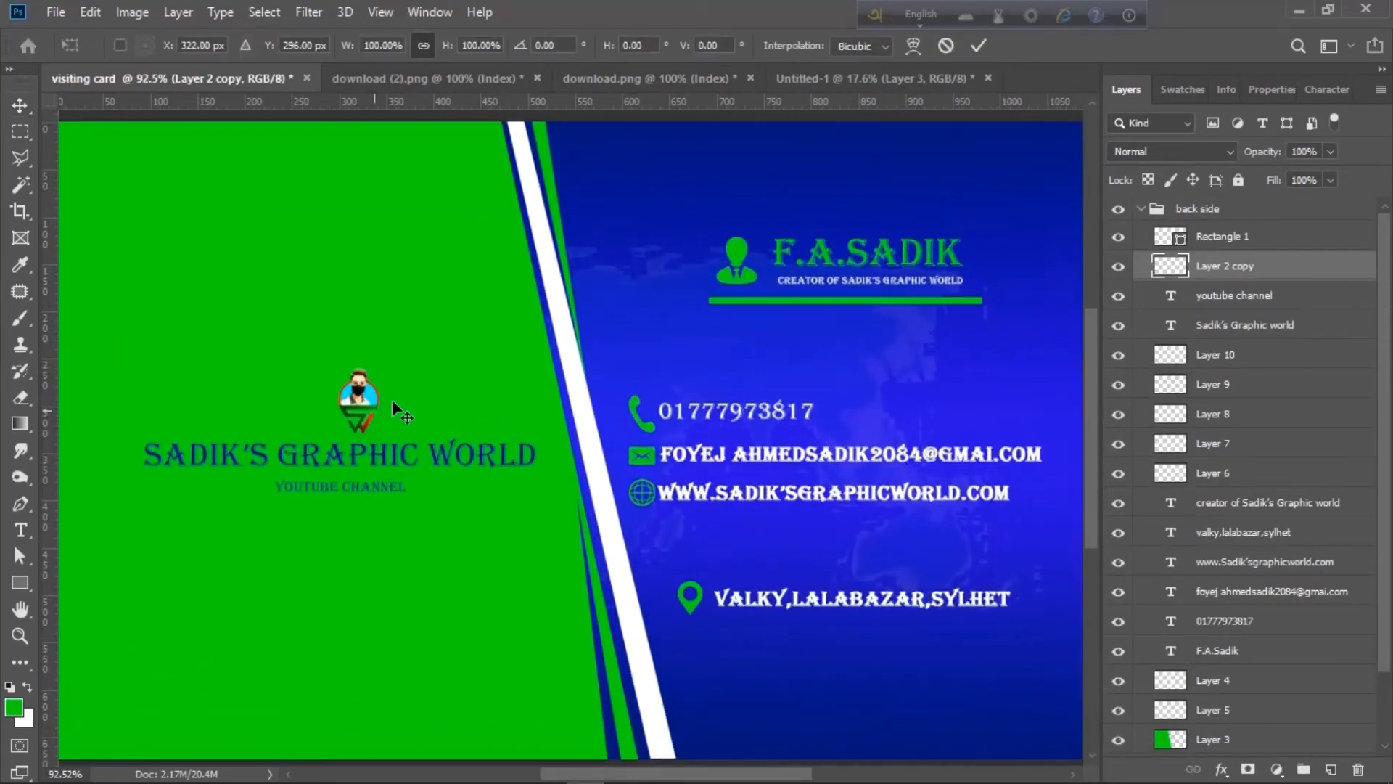
{"action": "left_click_drag", "start_coordinate": [385, 366], "coordinate": [355, 373]}
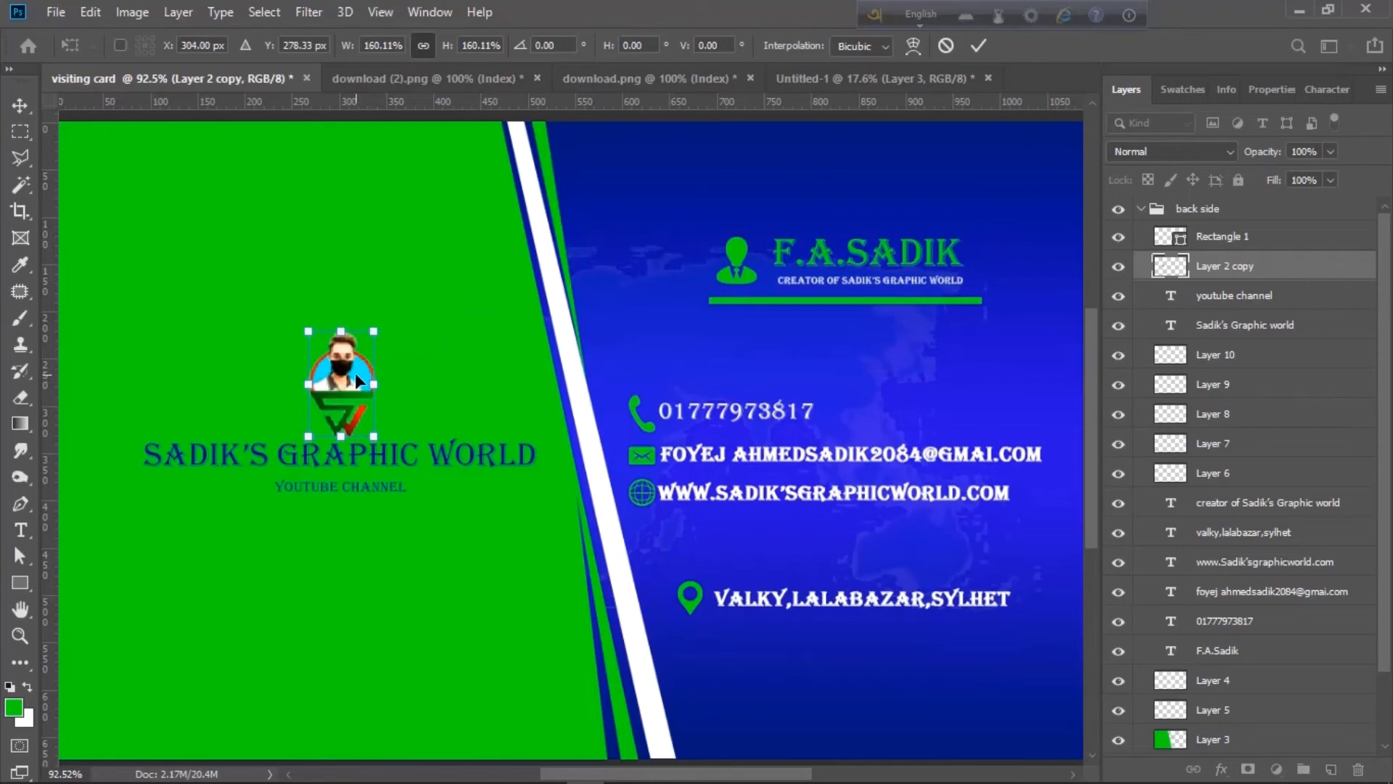
{"action": "key", "text": "Return"}
- Check the front side design's visibility, then save the card as visiting card12.psd
{"action": "scroll", "coordinate": [355, 373], "scroll_direction": "down", "scroll_amount": 4}
{"action": "scroll", "coordinate": [355, 372], "scroll_direction": "up", "scroll_amount": 2}
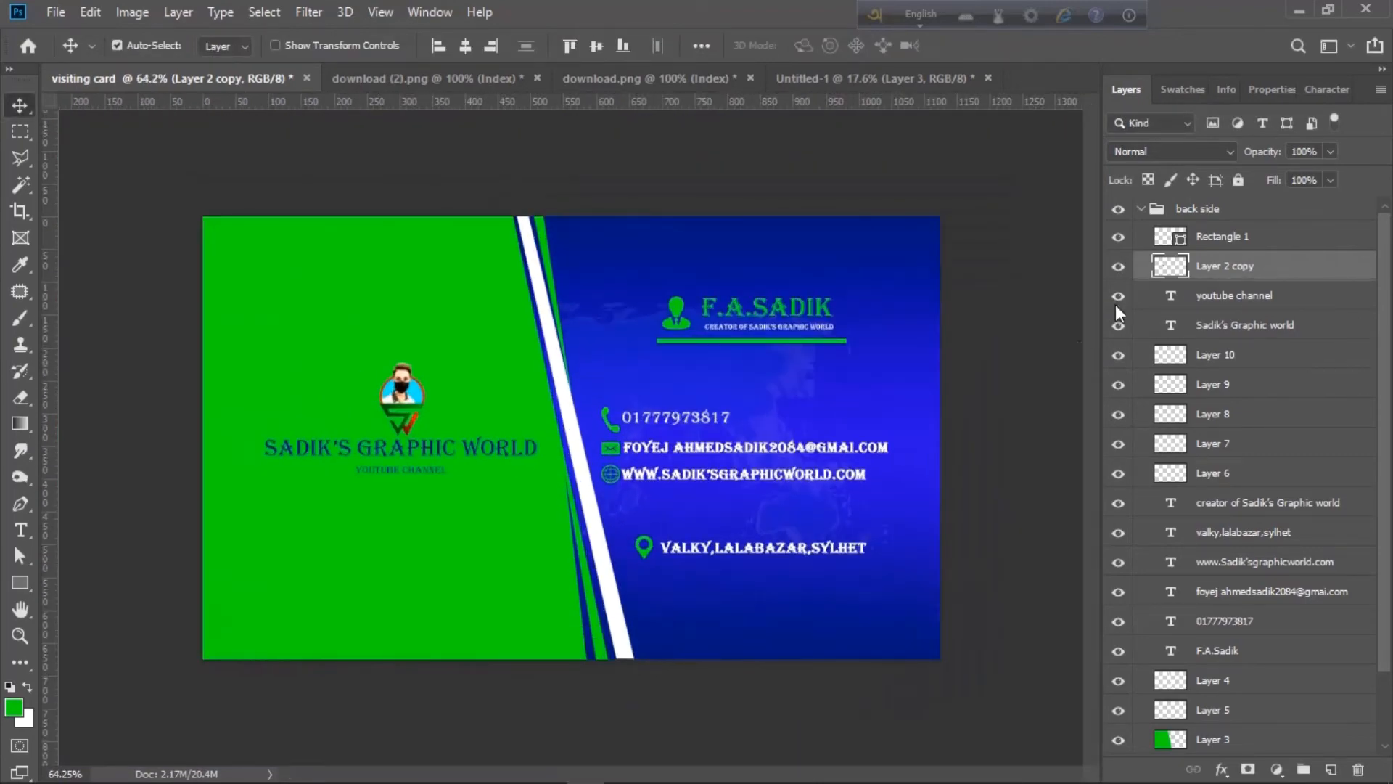
{"action": "left_click", "coordinate": [1140, 209]}
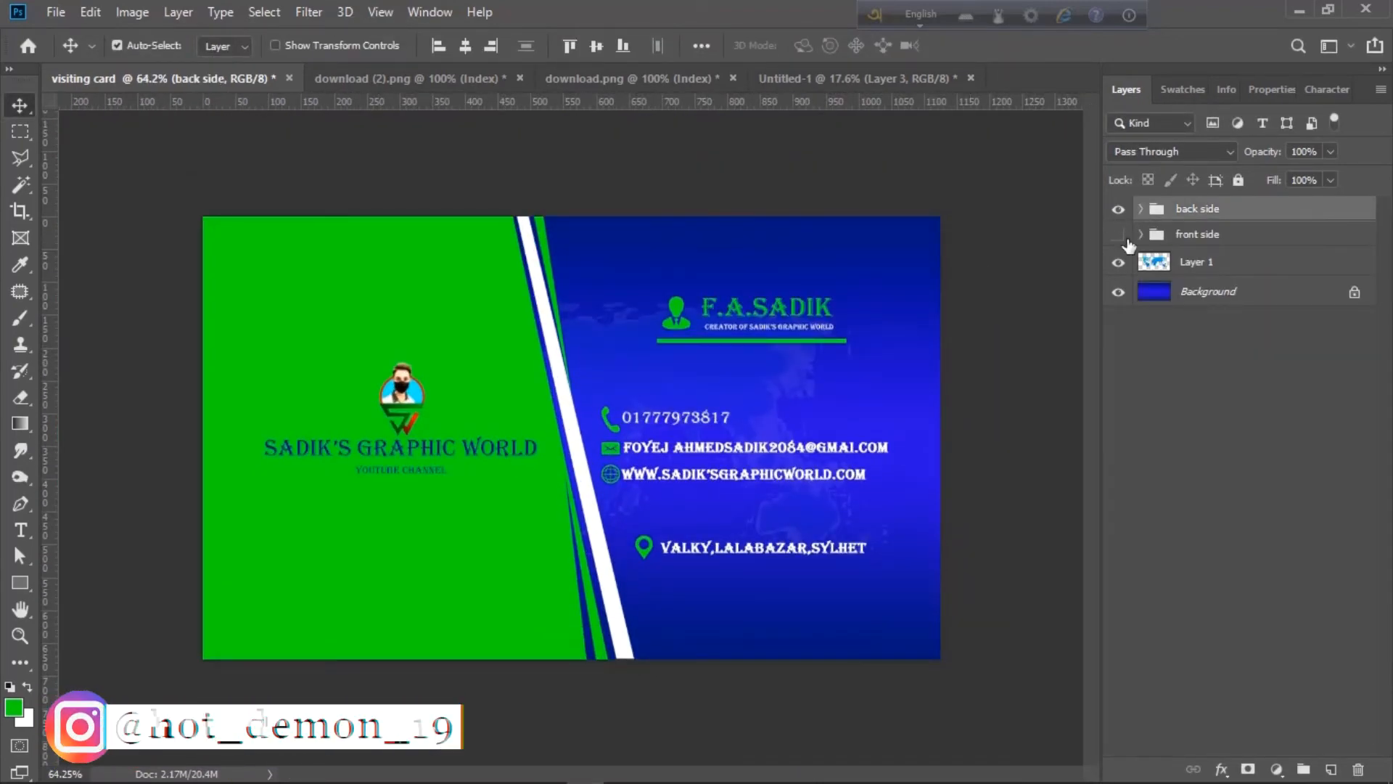
{"action": "left_click", "coordinate": [1121, 236]}
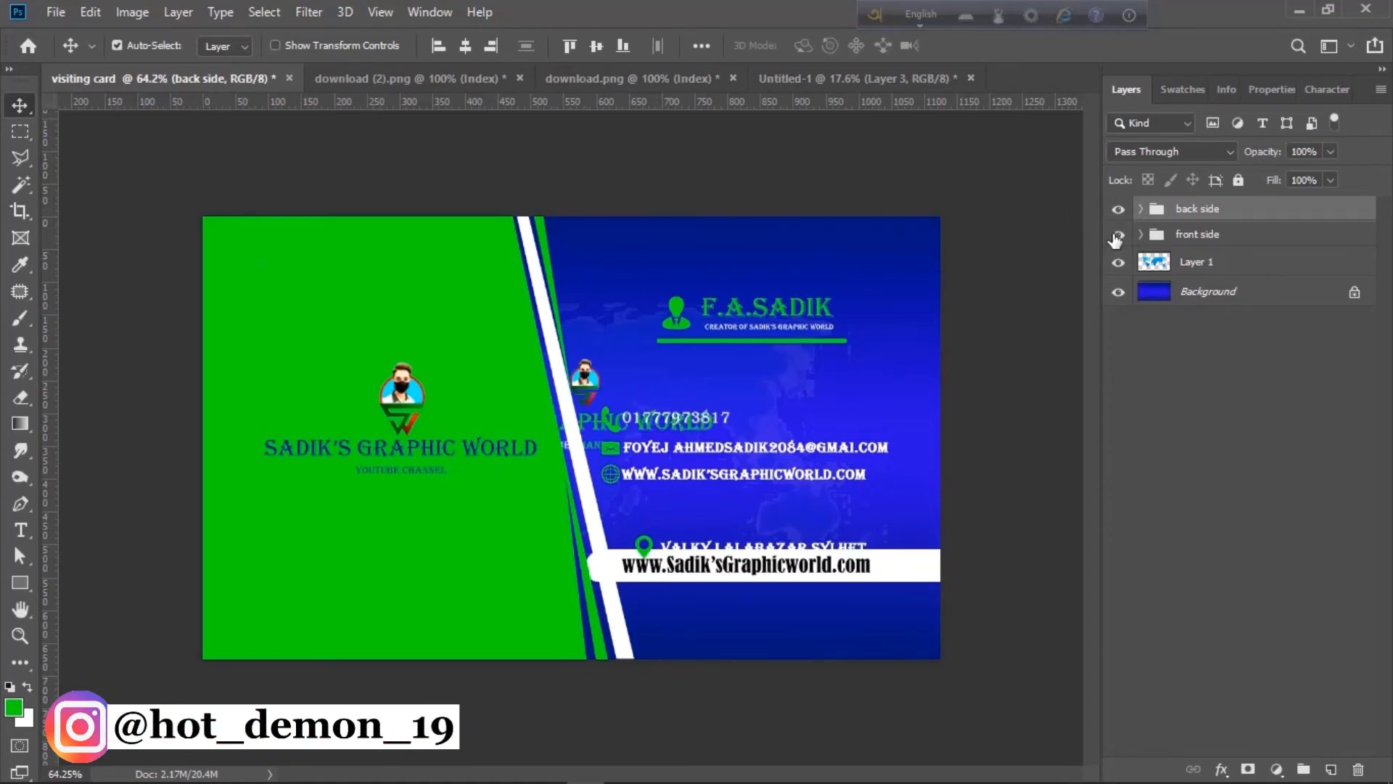
{"action": "left_click", "coordinate": [1118, 209]}
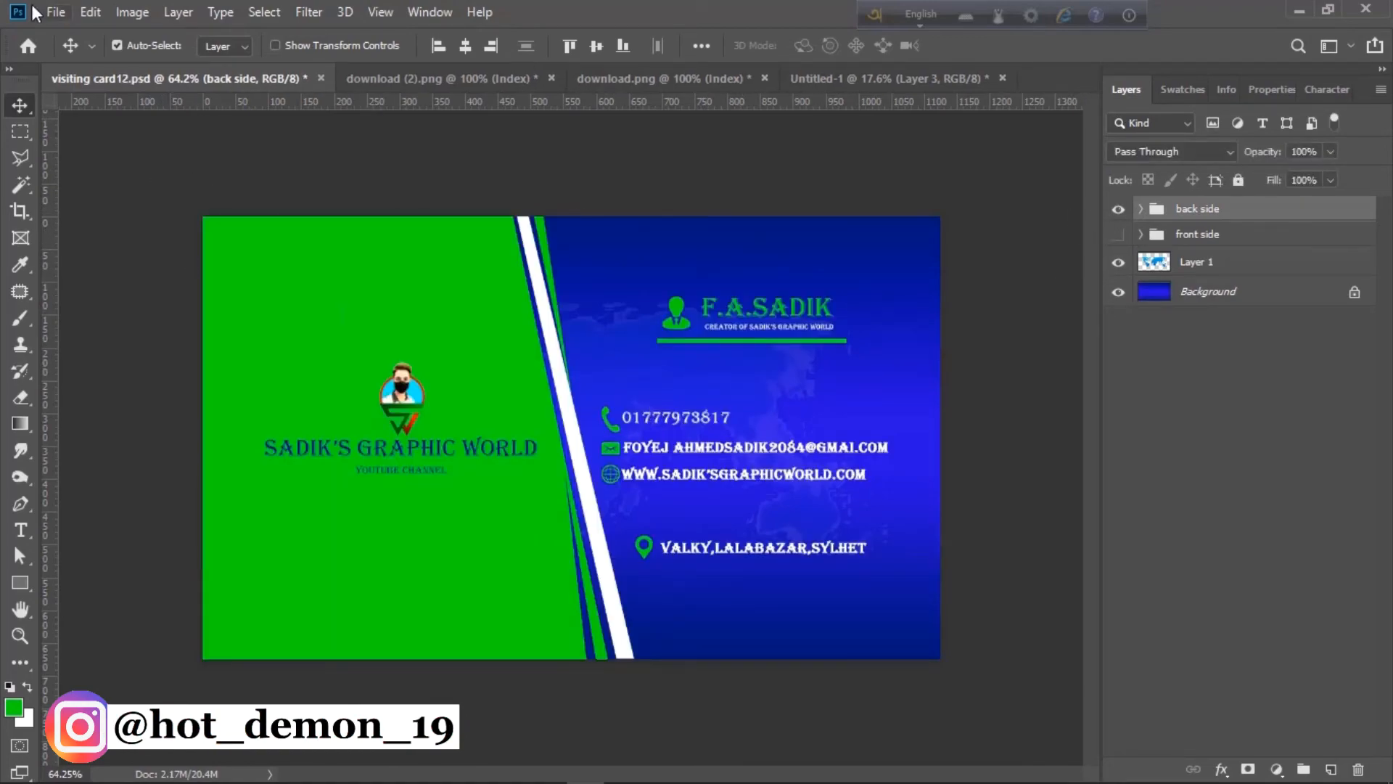
{"action": "left_click", "coordinate": [45, 11]}
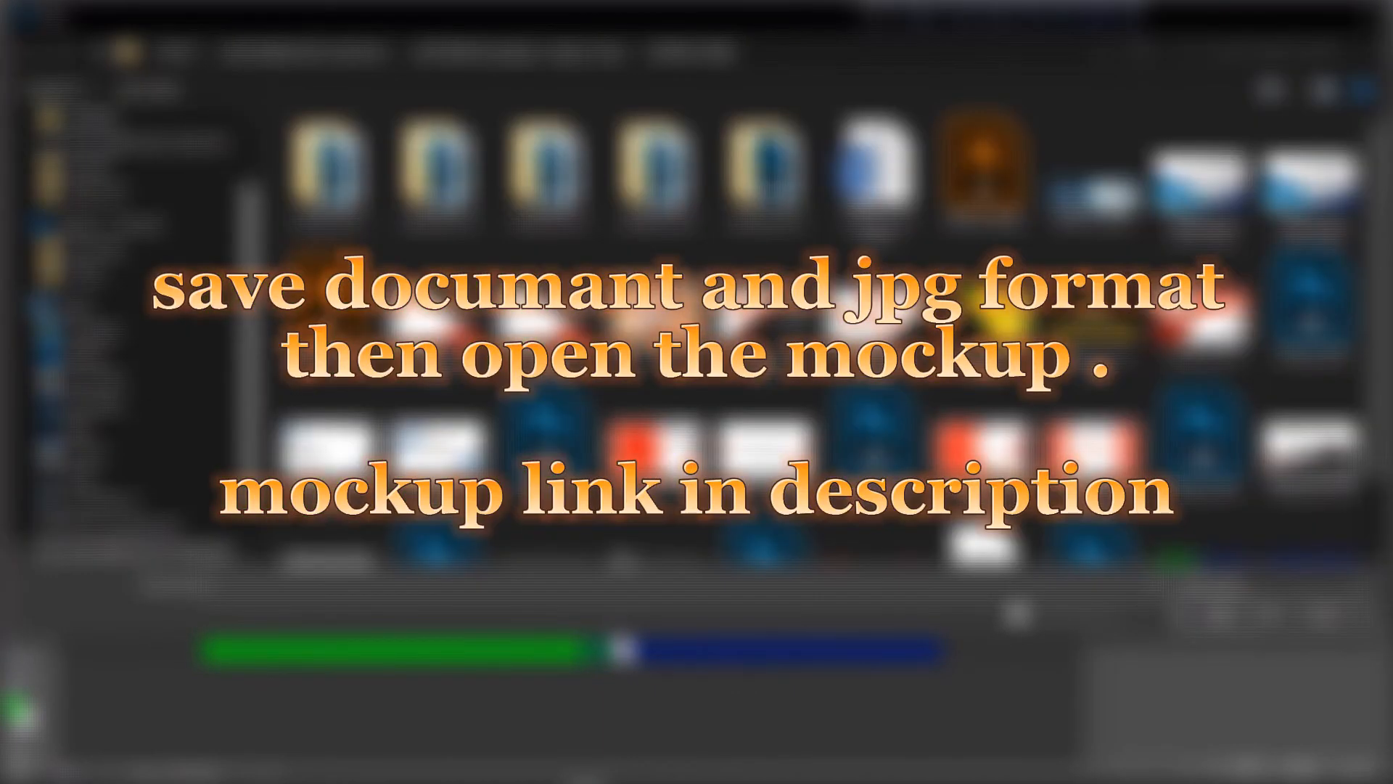
- Open the mockup's front-side card smart object, Rectangle 1 copy 2.psb, for editing
{"action": "scroll", "coordinate": [443, 378], "scroll_direction": "down", "scroll_amount": 1}
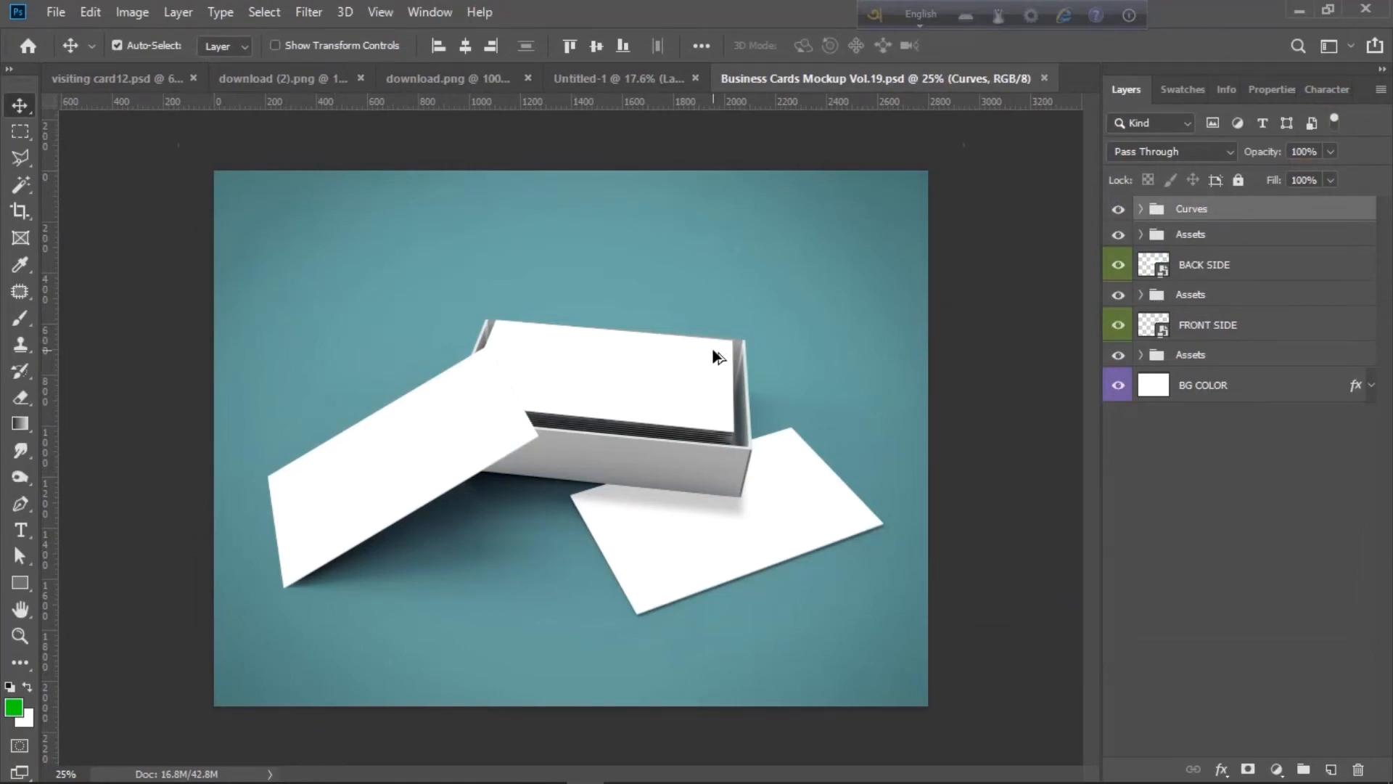
{"action": "scroll", "coordinate": [717, 356], "scroll_direction": "up", "scroll_amount": 2}
{"action": "double_click", "coordinate": [1164, 330]}
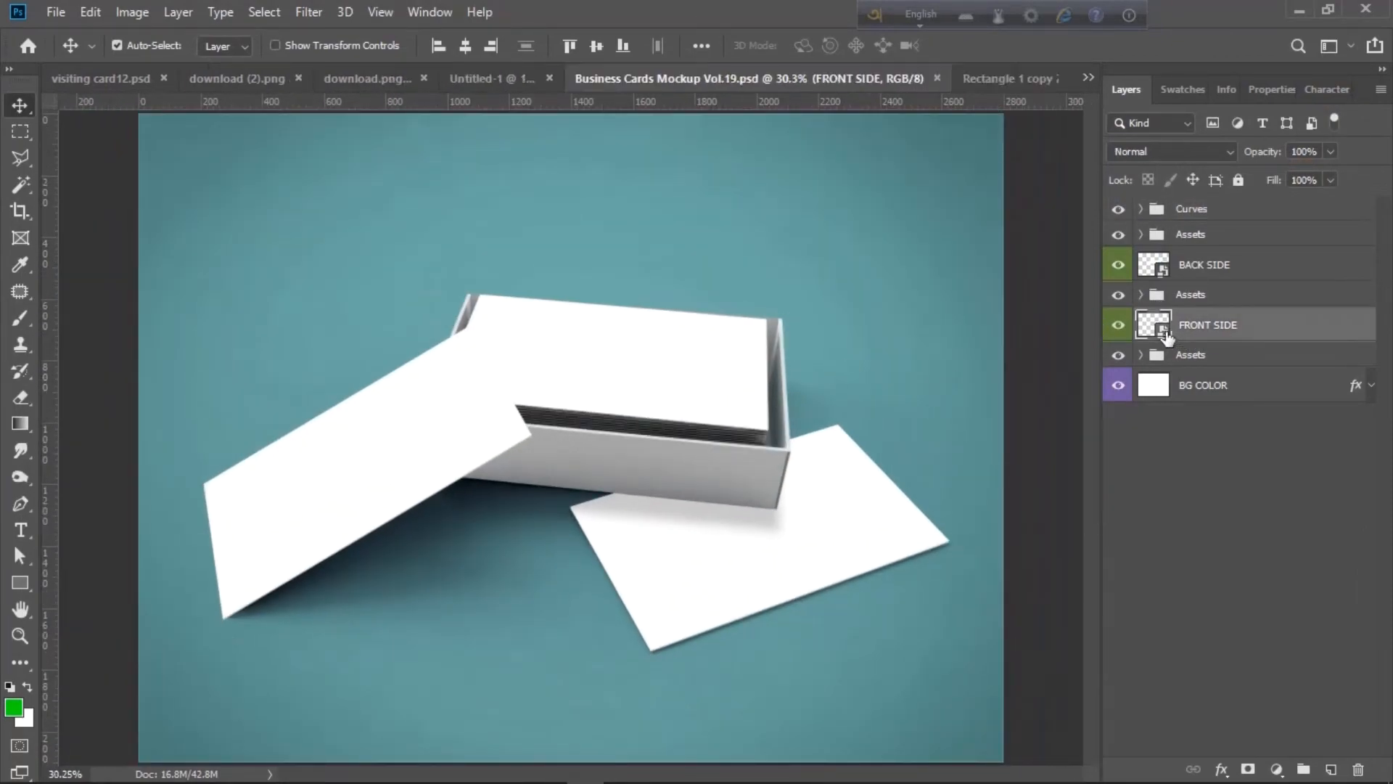
- Place Embedded the saved visiting card12f image from the designs folder
{"action": "left_click", "coordinate": [55, 12]}
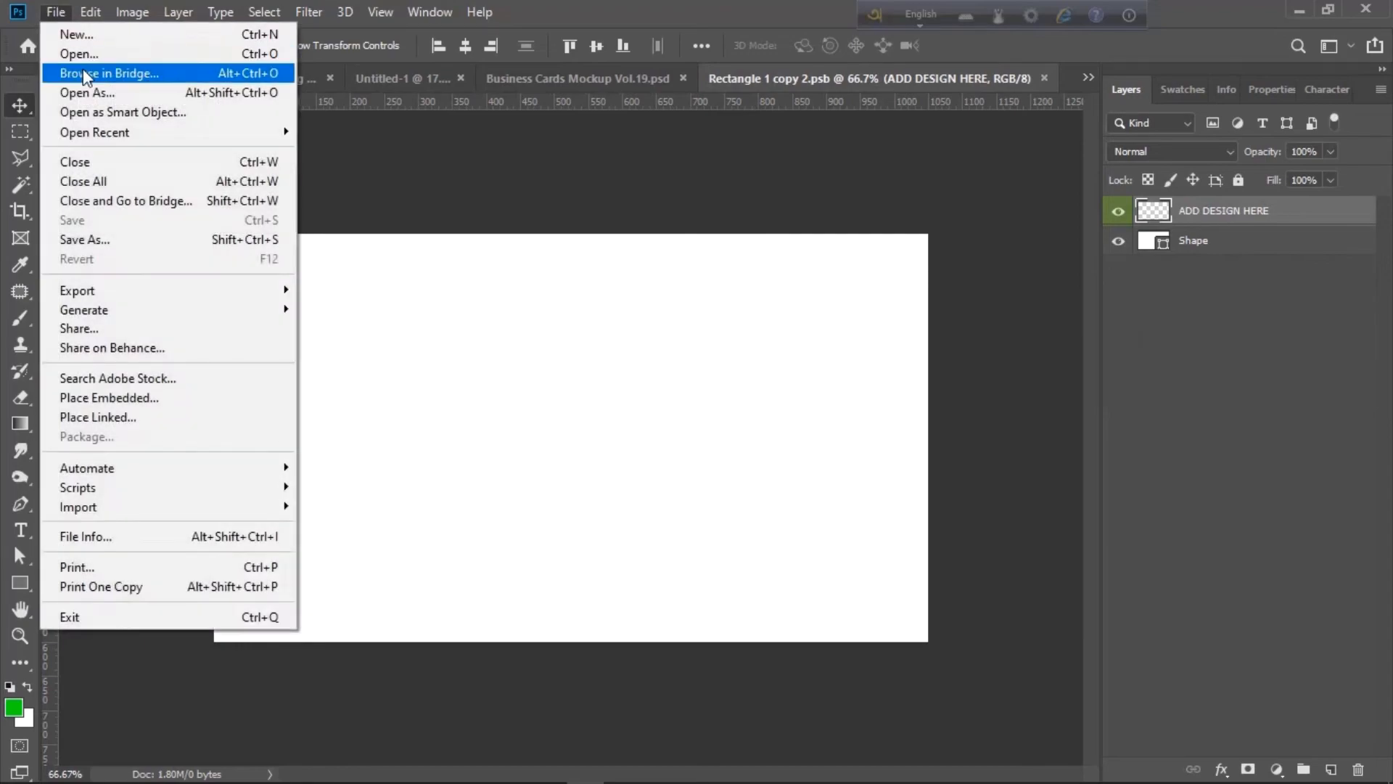
{"action": "left_click", "coordinate": [169, 388]}
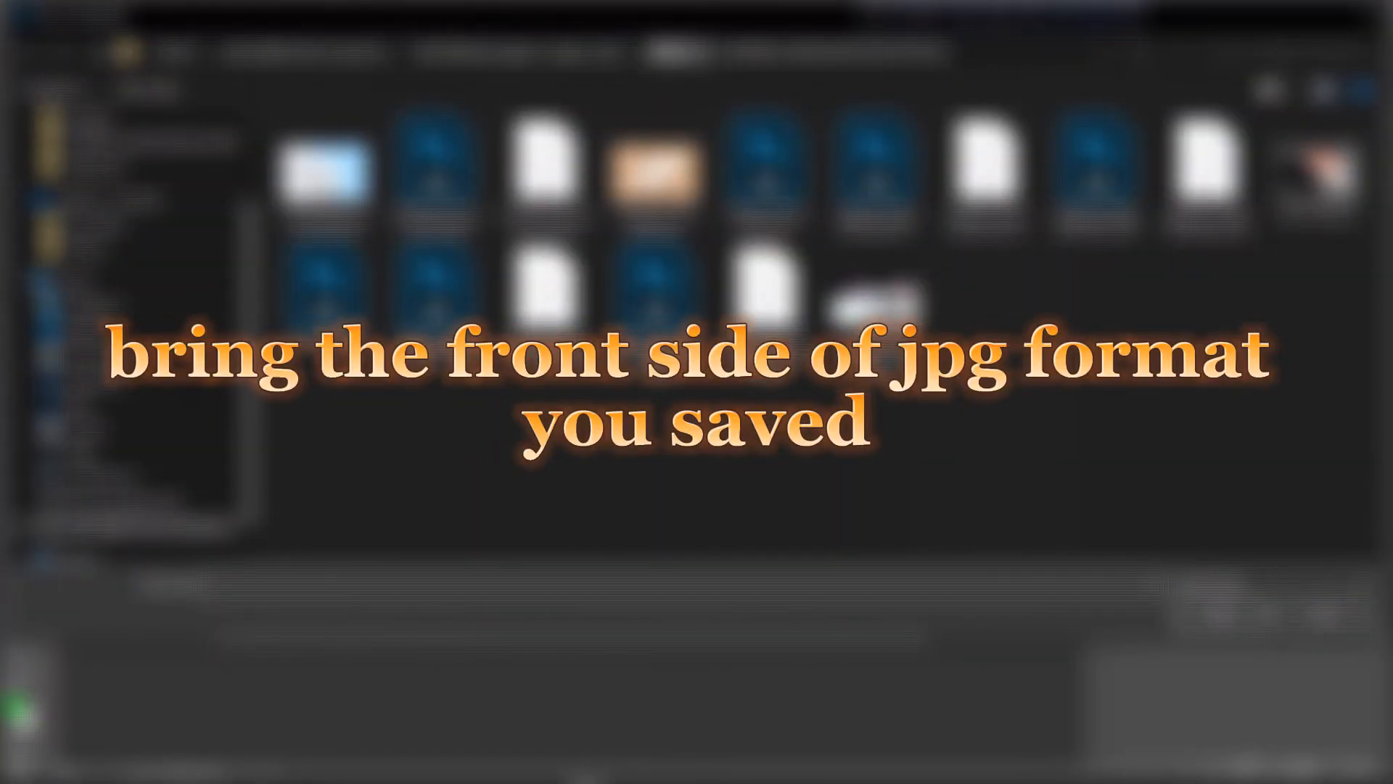
{"action": "left_click", "coordinate": [676, 53]}
{"action": "left_click", "coordinate": [555, 53]}
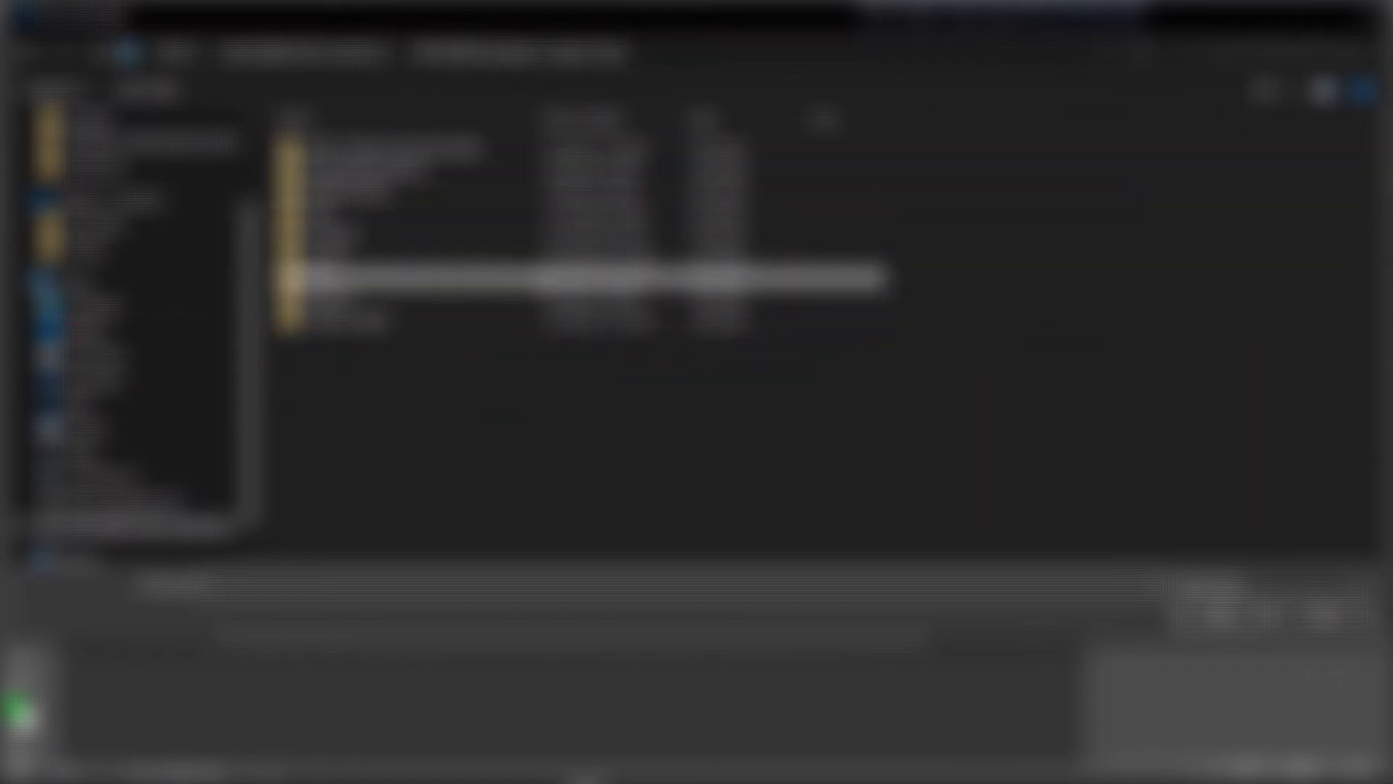
{"action": "double_click", "coordinate": [407, 278]}
{"action": "key", "text": "alt+Left"}
{"action": "double_click", "coordinate": [545, 320]}
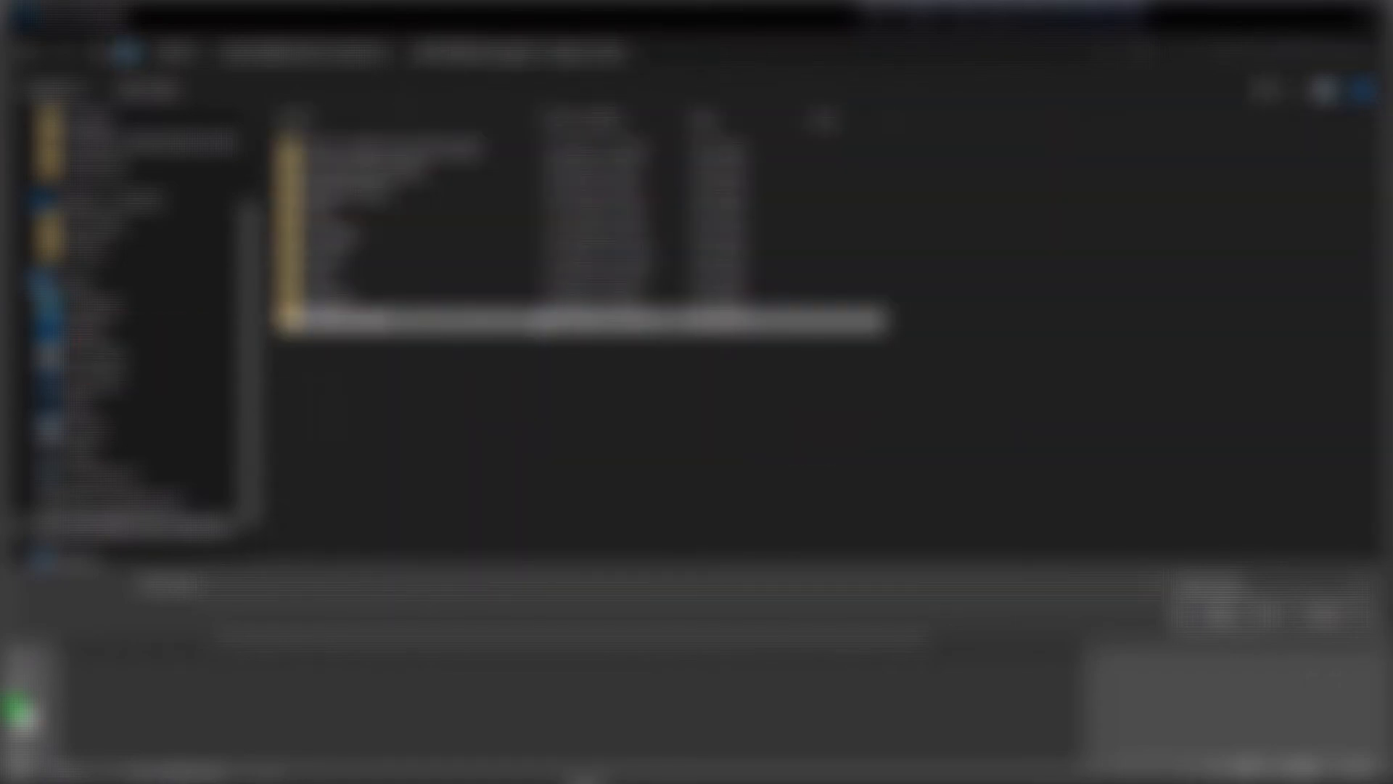
{"action": "scroll", "coordinate": [827, 327], "scroll_direction": "down", "scroll_amount": 2}
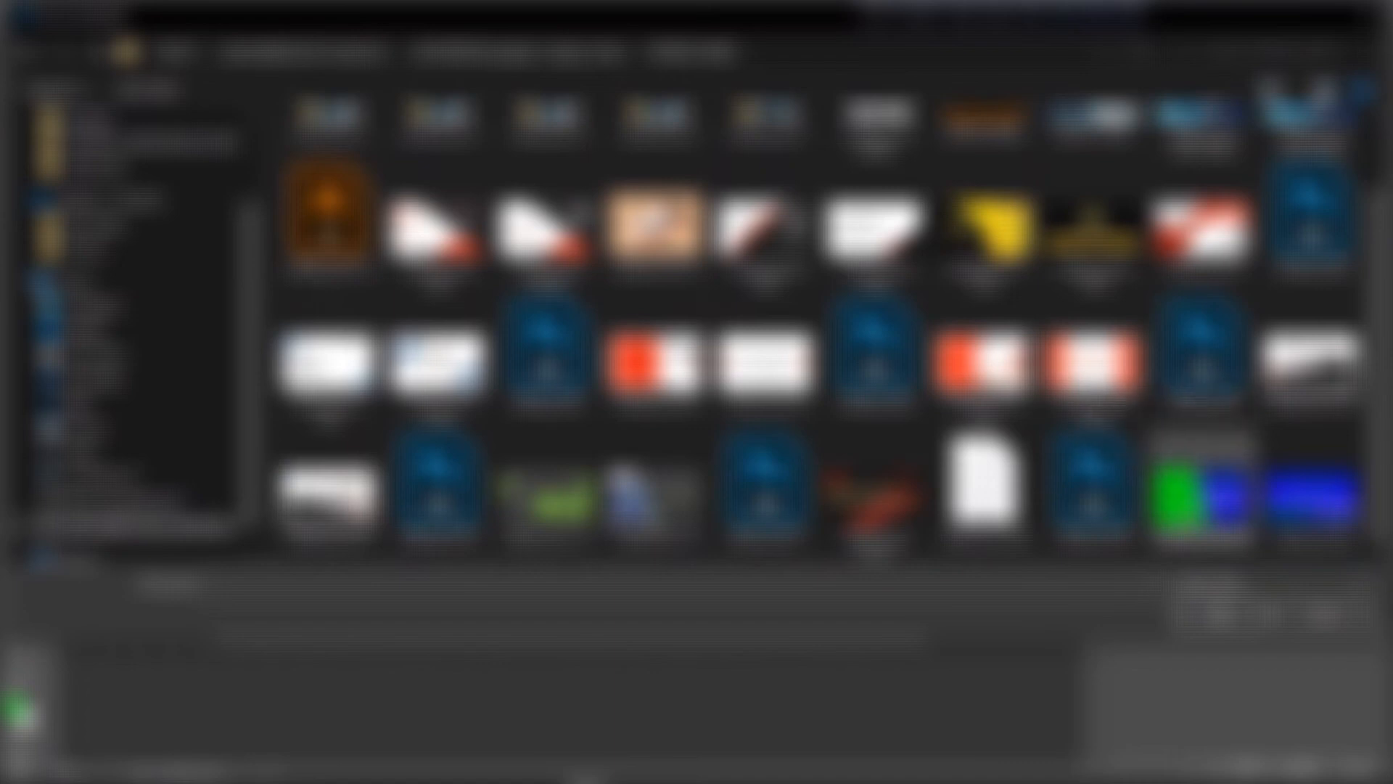
{"action": "double_click", "coordinate": [1306, 502]}
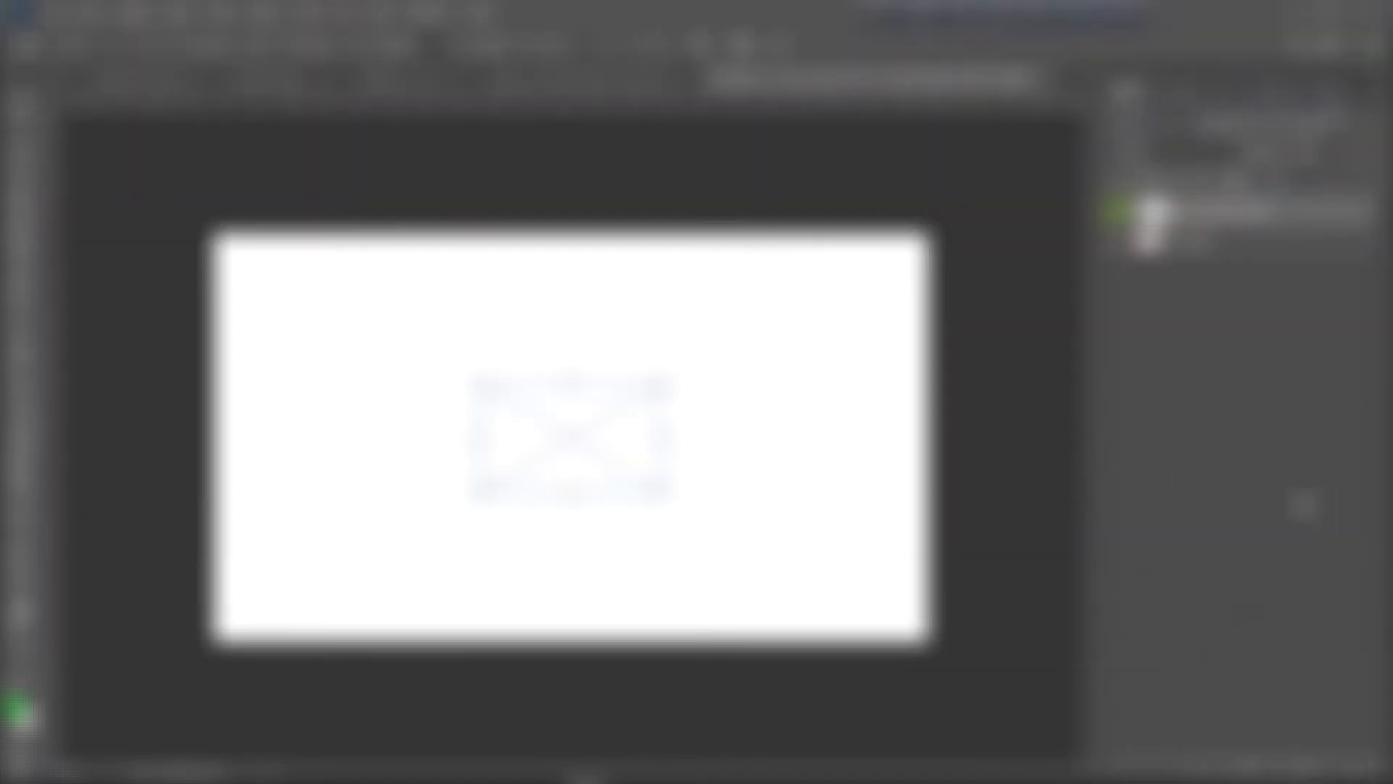
- Scale visiting card12f to about 420.67% aligned to the card edges, commit and save
{"action": "left_click_drag", "start_coordinate": [666, 387], "coordinate": [929, 275]}
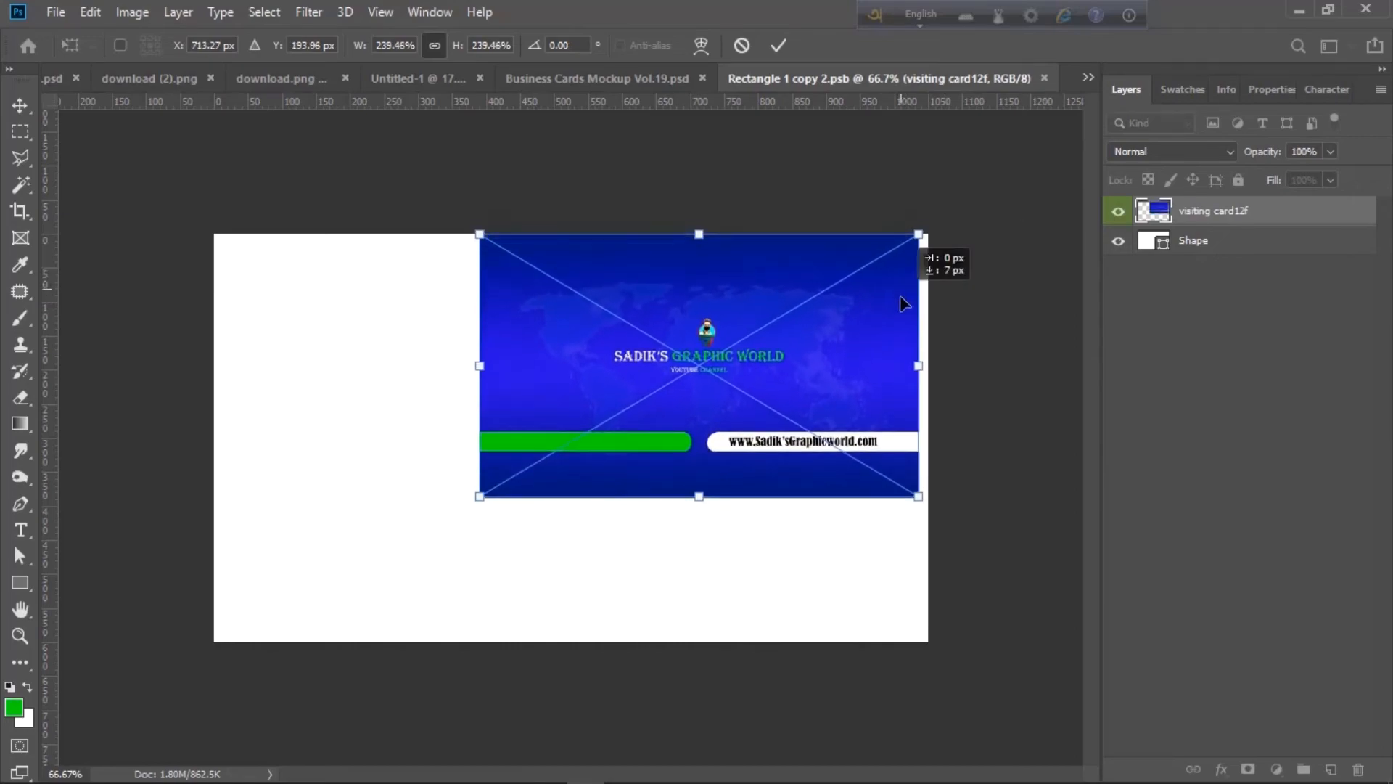
{"action": "left_click_drag", "start_coordinate": [902, 302], "coordinate": [912, 306]}
{"action": "left_click_drag", "start_coordinate": [488, 496], "coordinate": [198, 670]}
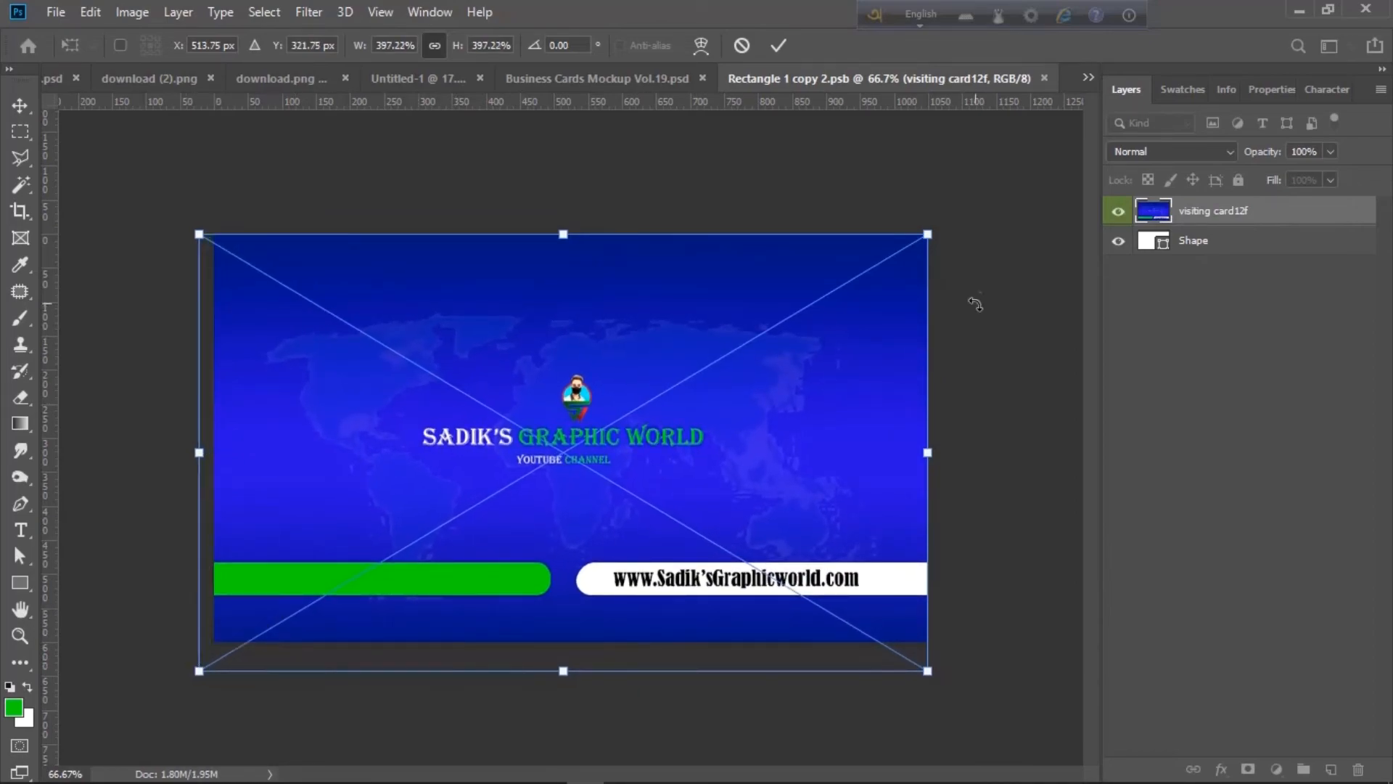
{"action": "left_click_drag", "start_coordinate": [930, 237], "coordinate": [946, 221]}
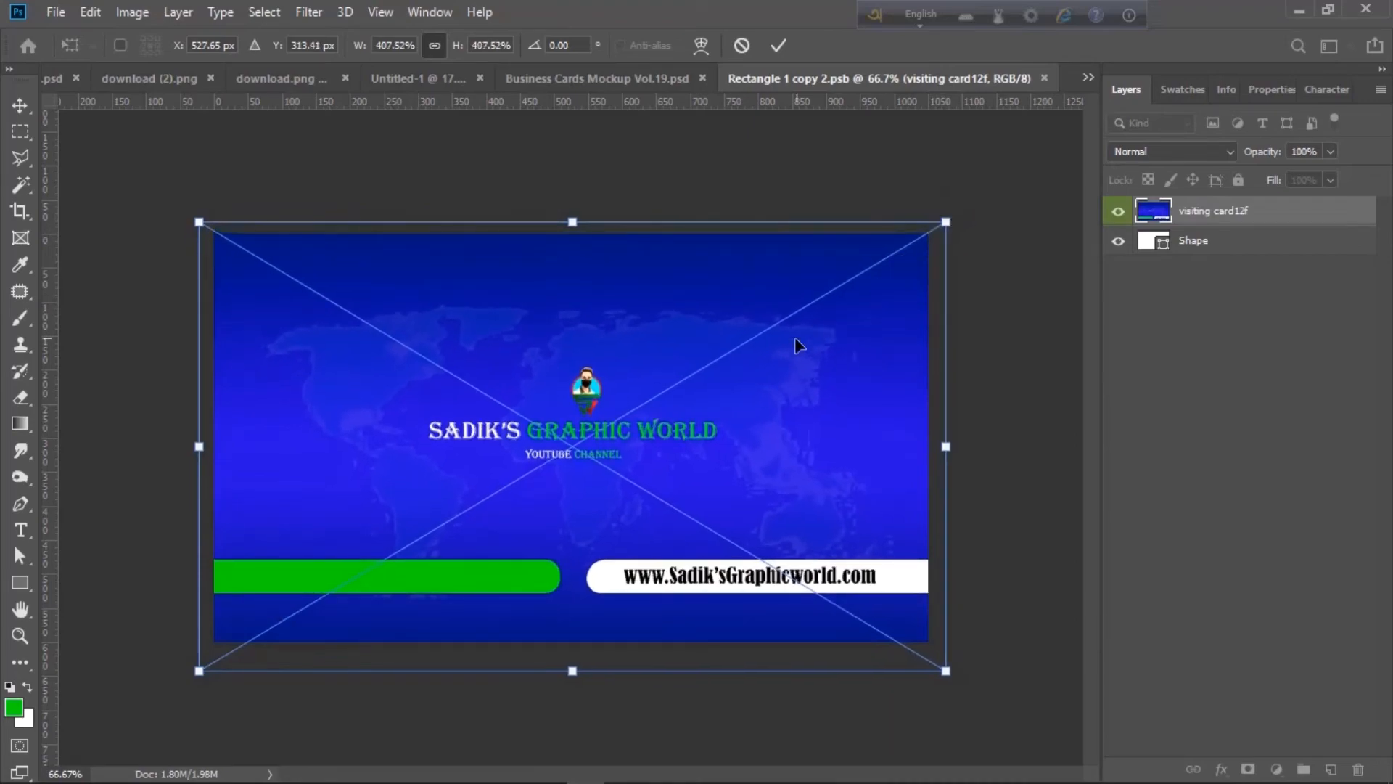
{"action": "left_click_drag", "start_coordinate": [793, 344], "coordinate": [791, 334]}
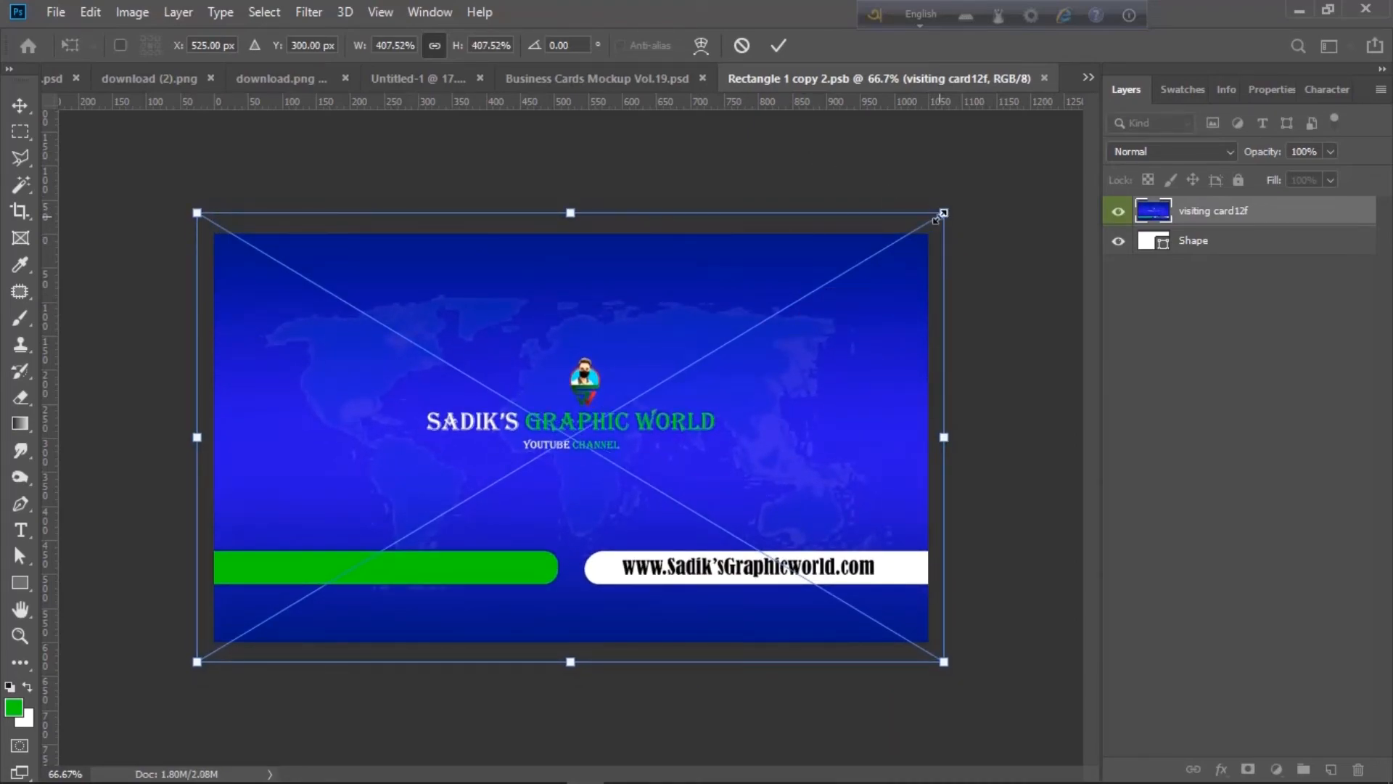
{"action": "left_click_drag", "start_coordinate": [936, 219], "coordinate": [946, 217]}
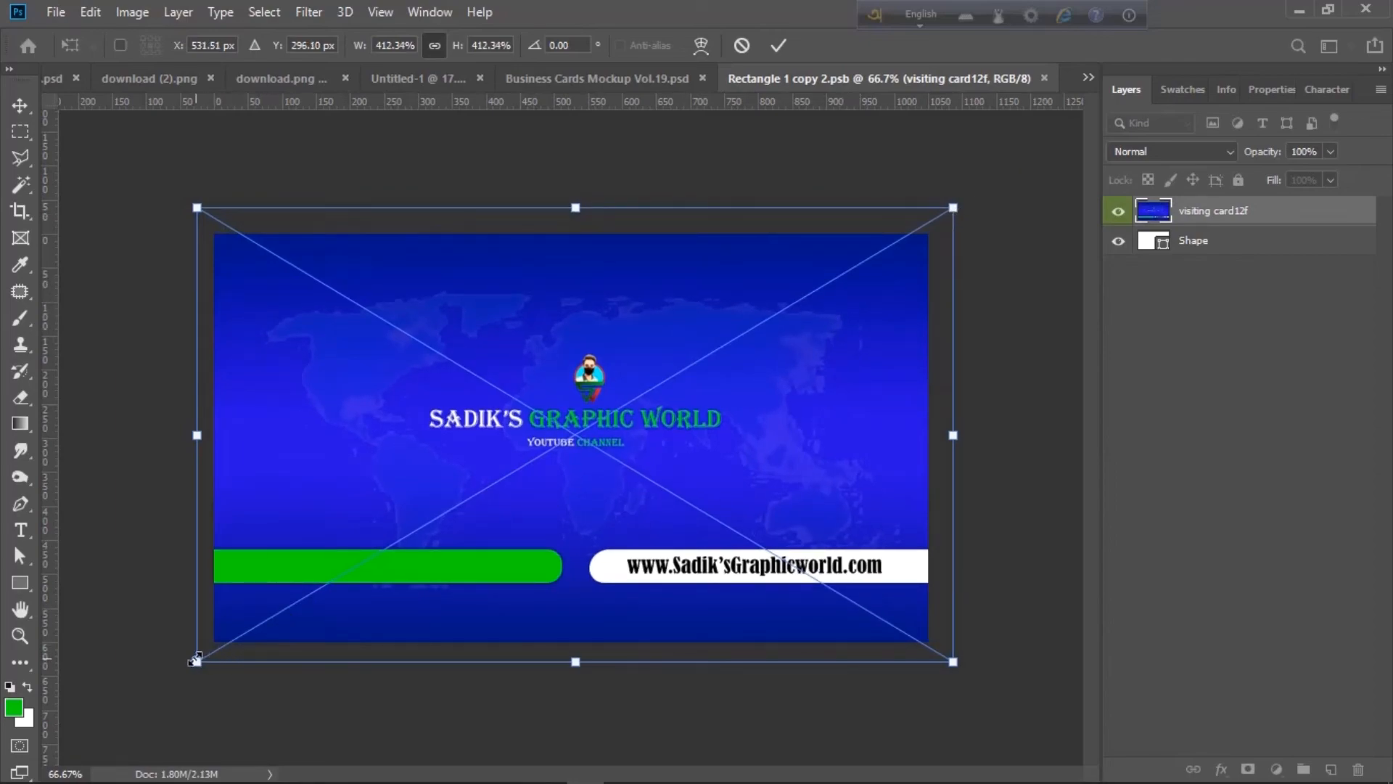
{"action": "left_click_drag", "start_coordinate": [196, 659], "coordinate": [178, 664]}
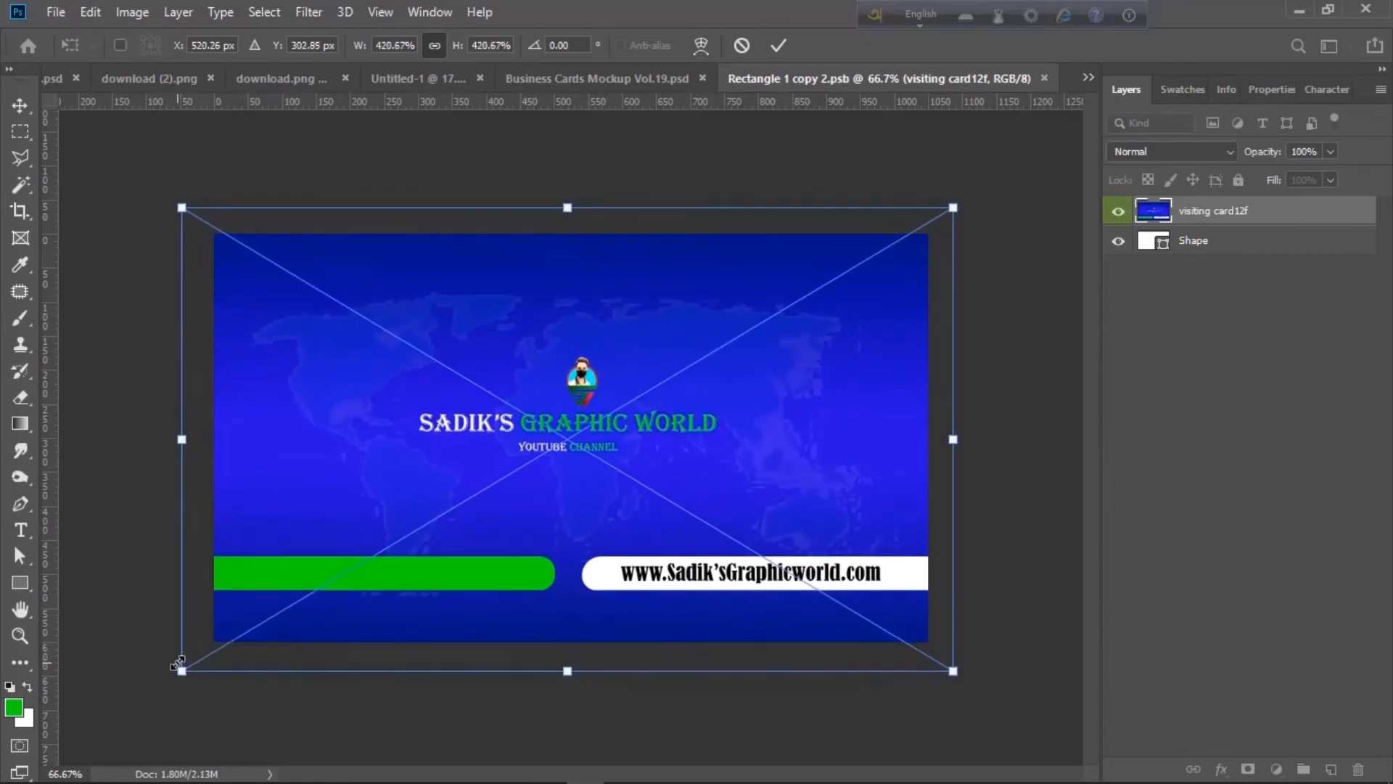
{"action": "left_click_drag", "start_coordinate": [612, 520], "coordinate": [619, 518]}
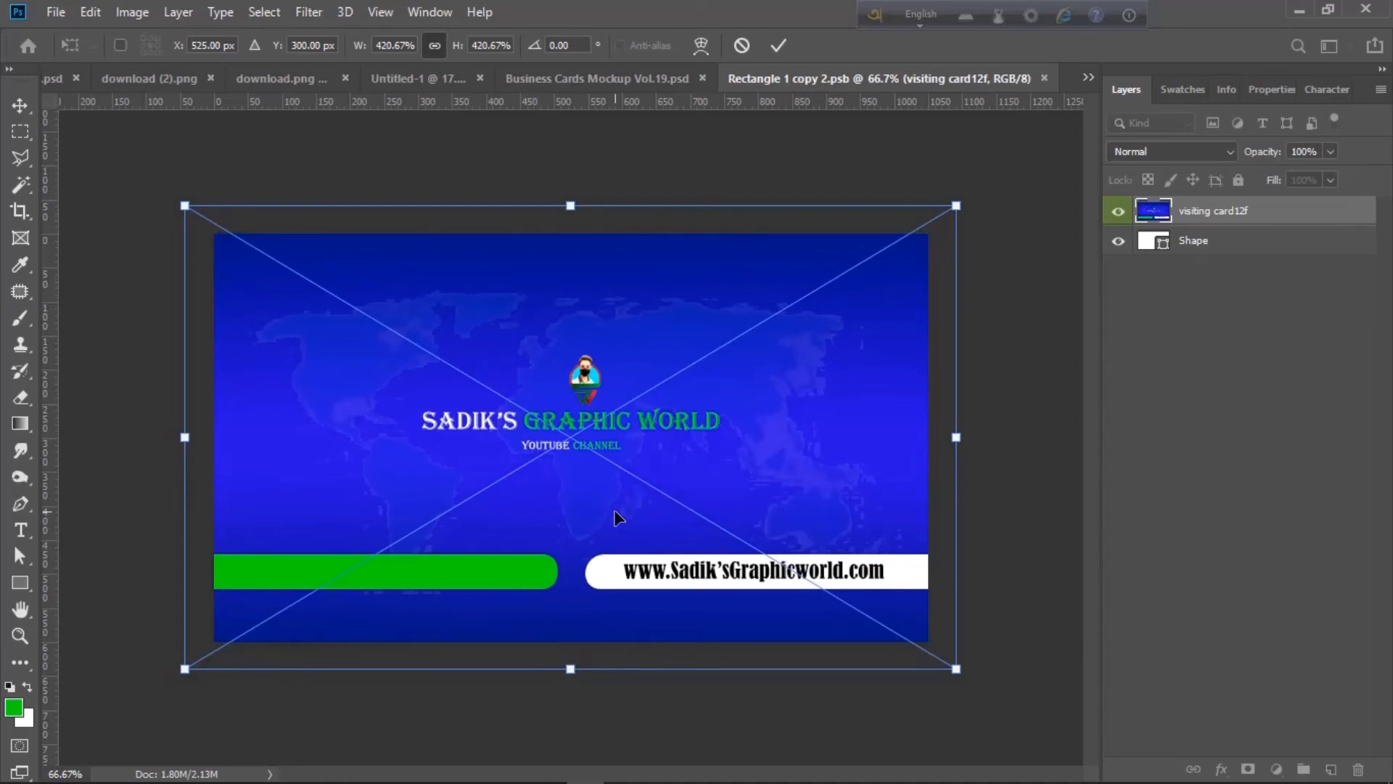
{"action": "key", "text": "Return"}
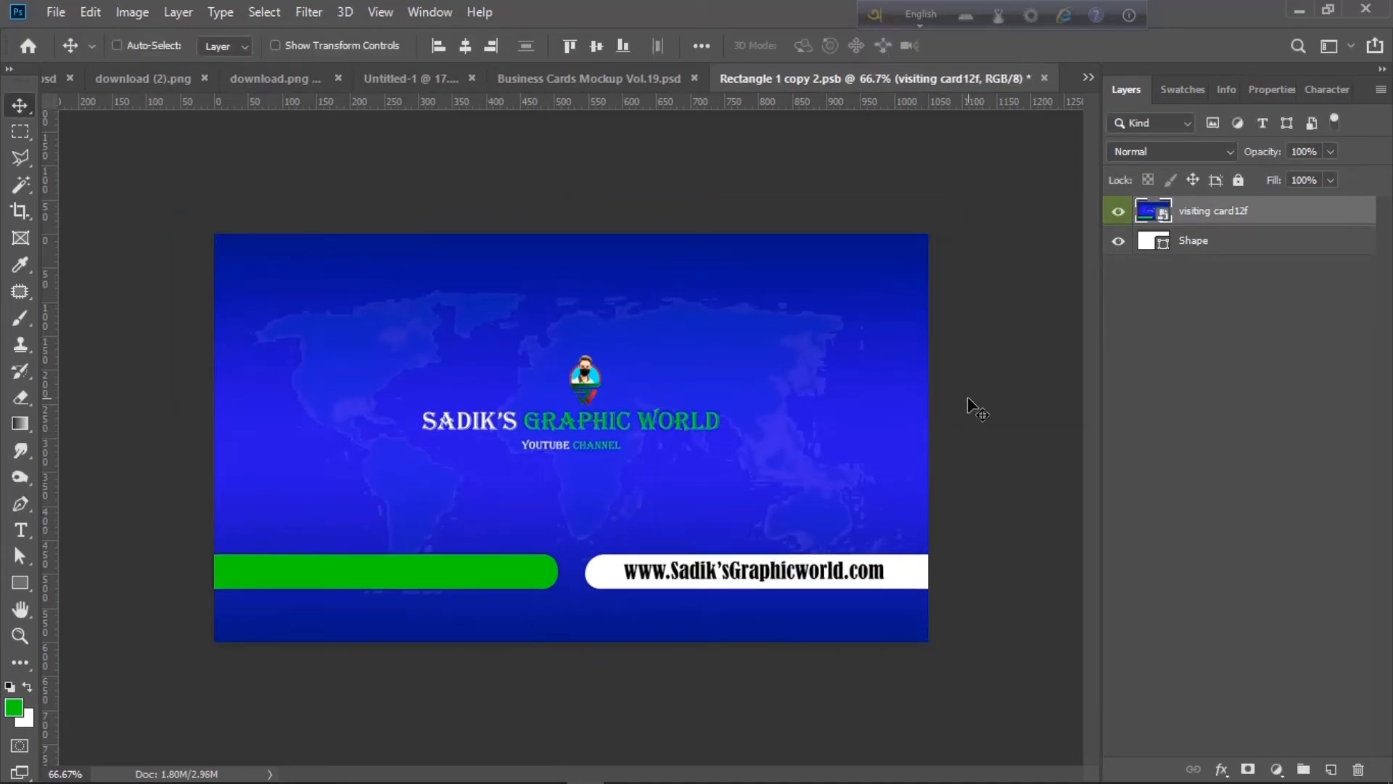
{"action": "key", "text": "ctrl+s"}
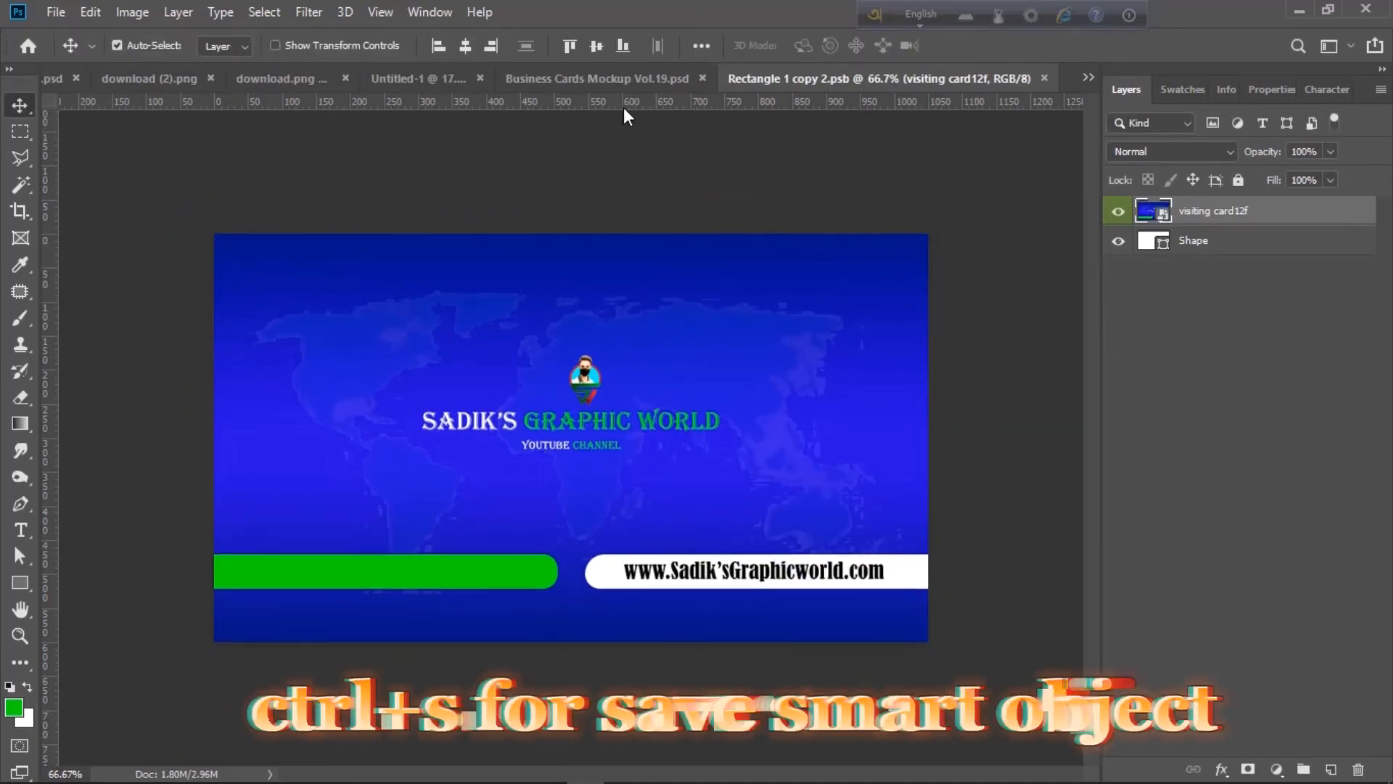
- Return to the mockup and open the BACK SIDE smart object for editing
{"action": "left_click", "coordinate": [549, 77]}
{"action": "scroll", "coordinate": [827, 522], "scroll_direction": "up", "scroll_amount": 3}
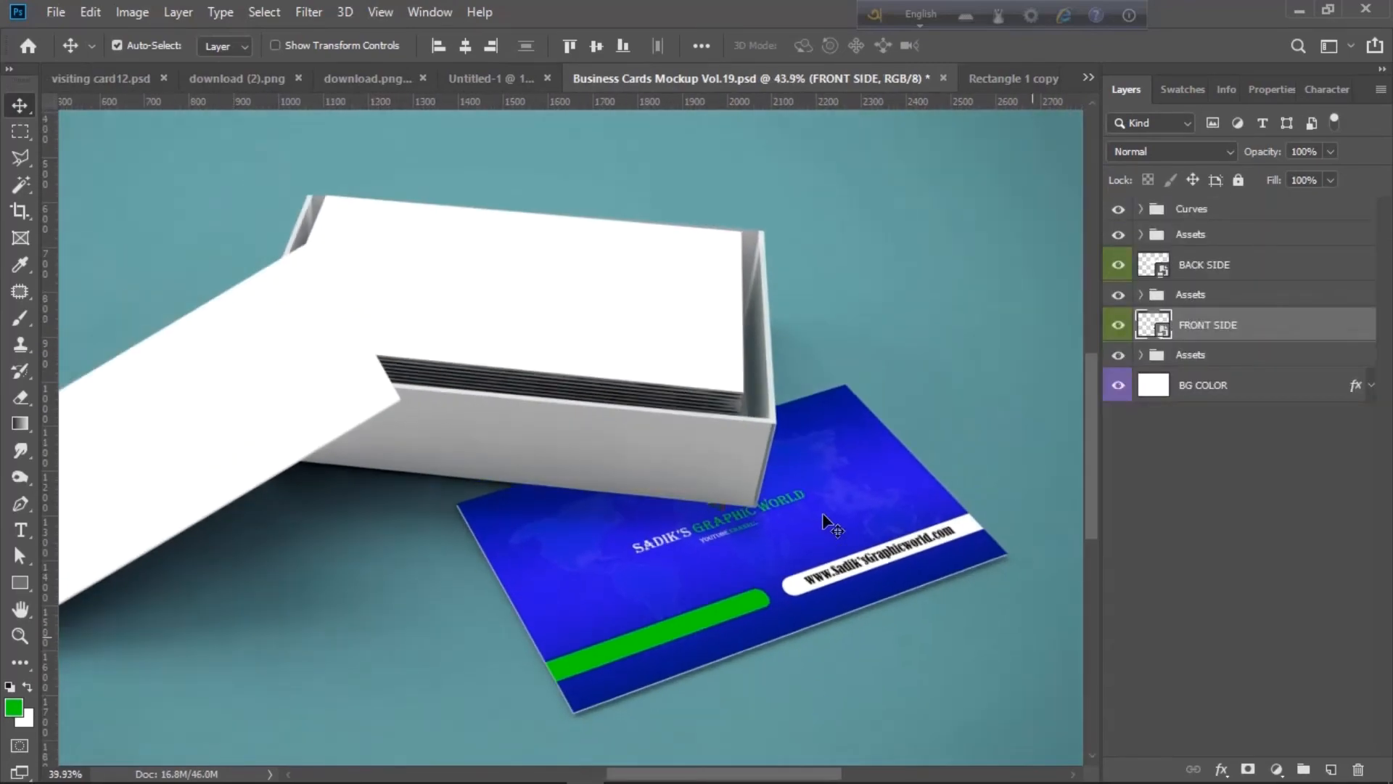
{"action": "scroll", "coordinate": [827, 522], "scroll_direction": "down", "scroll_amount": 1}
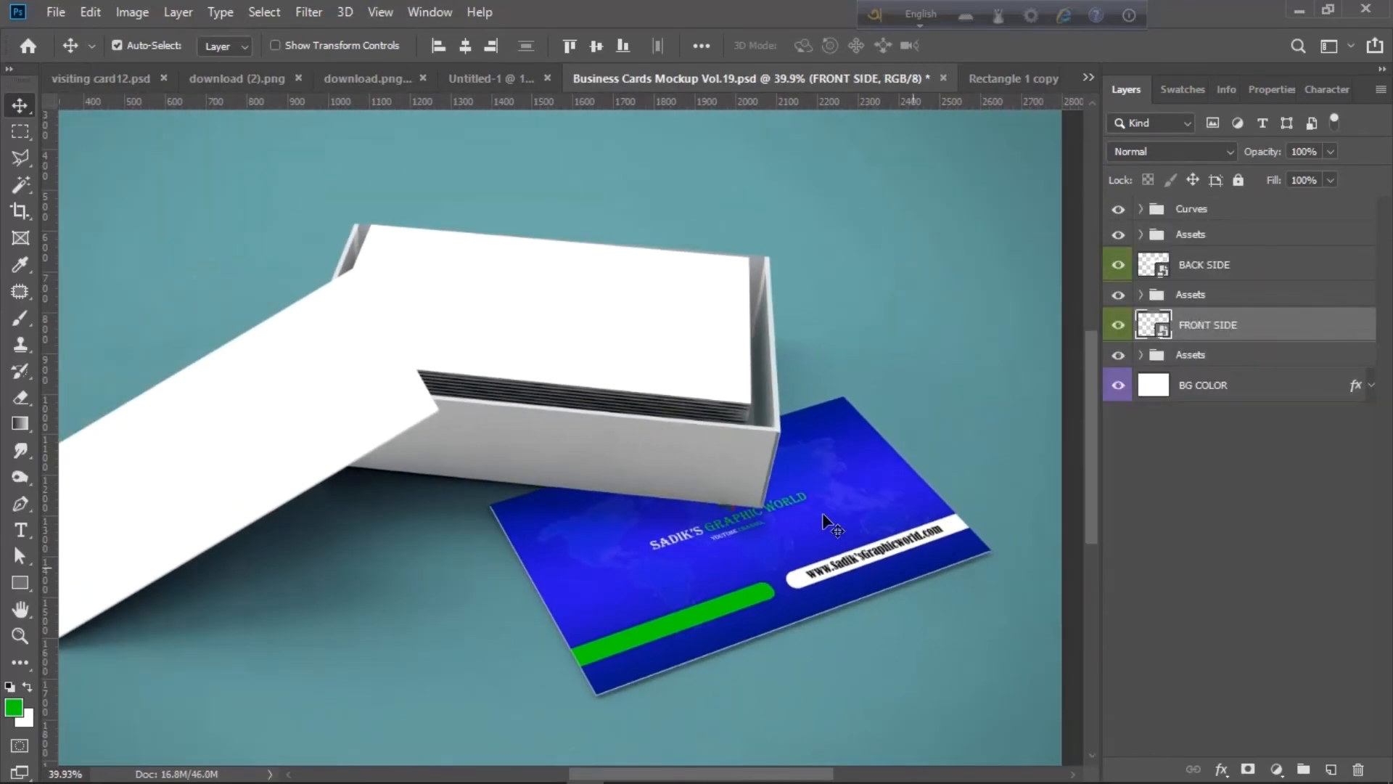
{"action": "left_click", "coordinate": [1006, 82]}
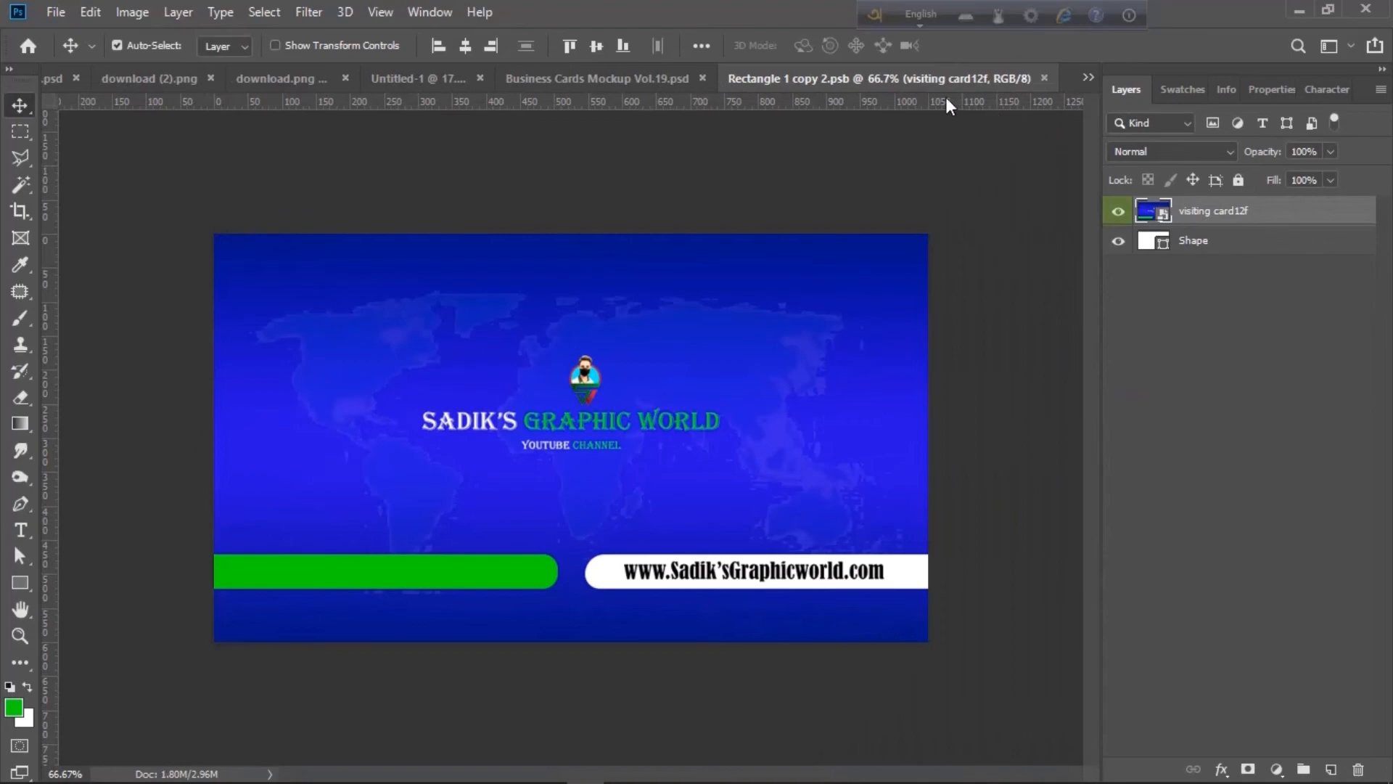
{"action": "left_click", "coordinate": [640, 80]}
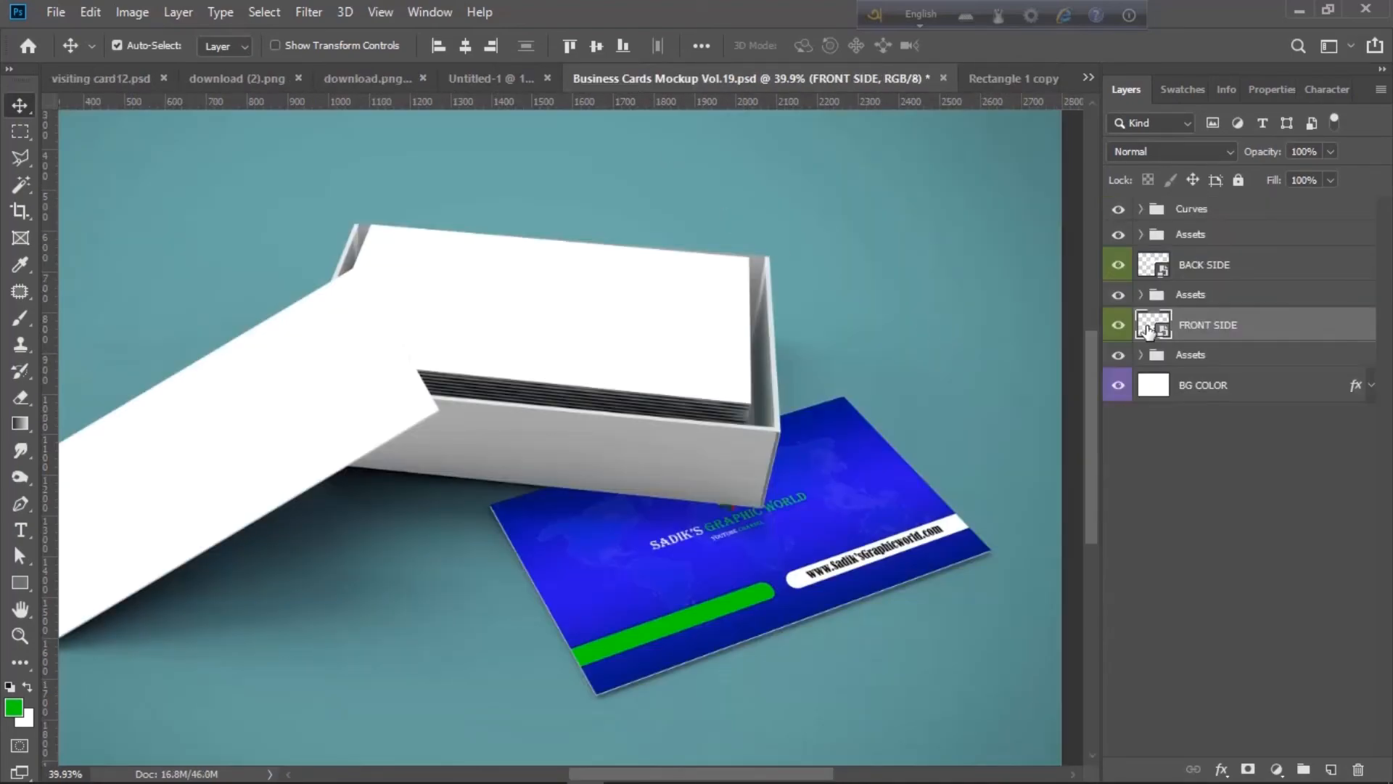
{"action": "left_click", "coordinate": [1161, 274]}
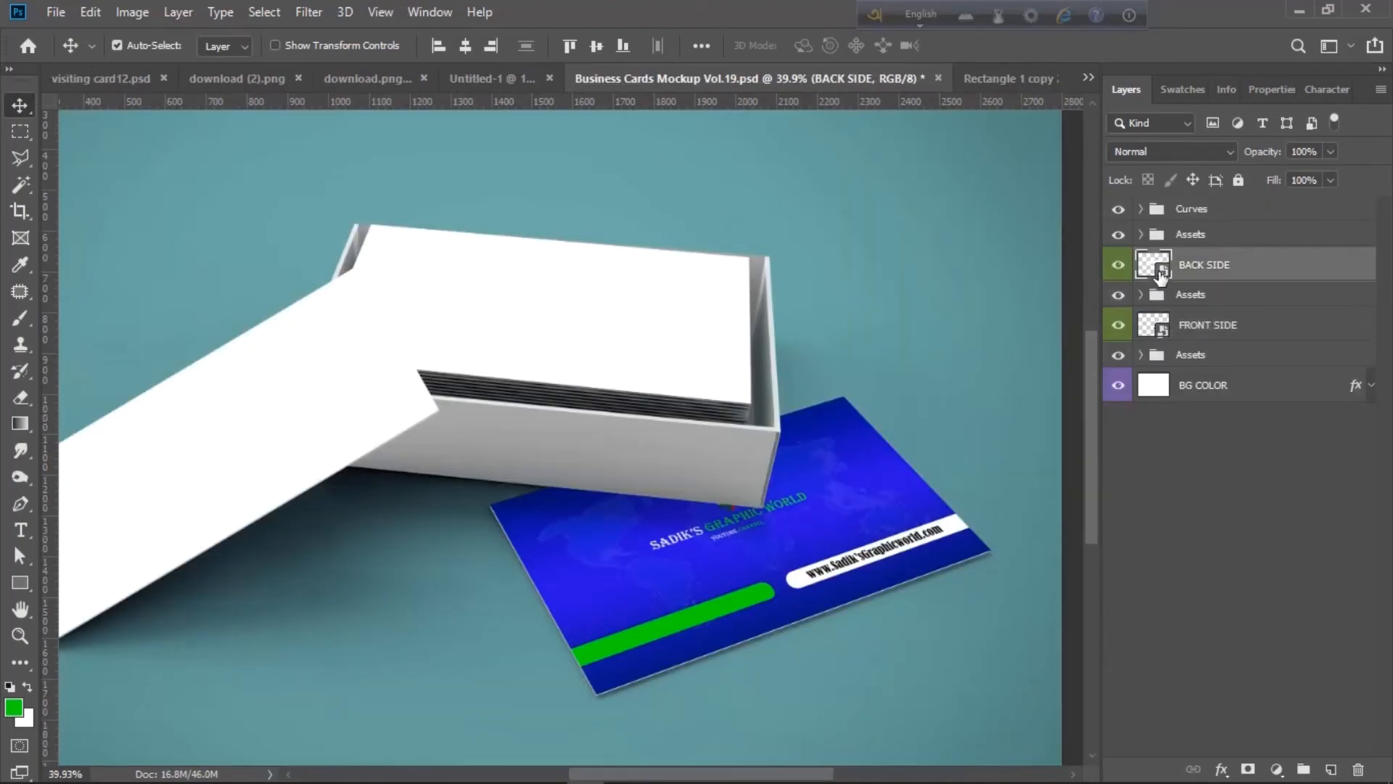
{"action": "double_click", "coordinate": [1161, 274]}
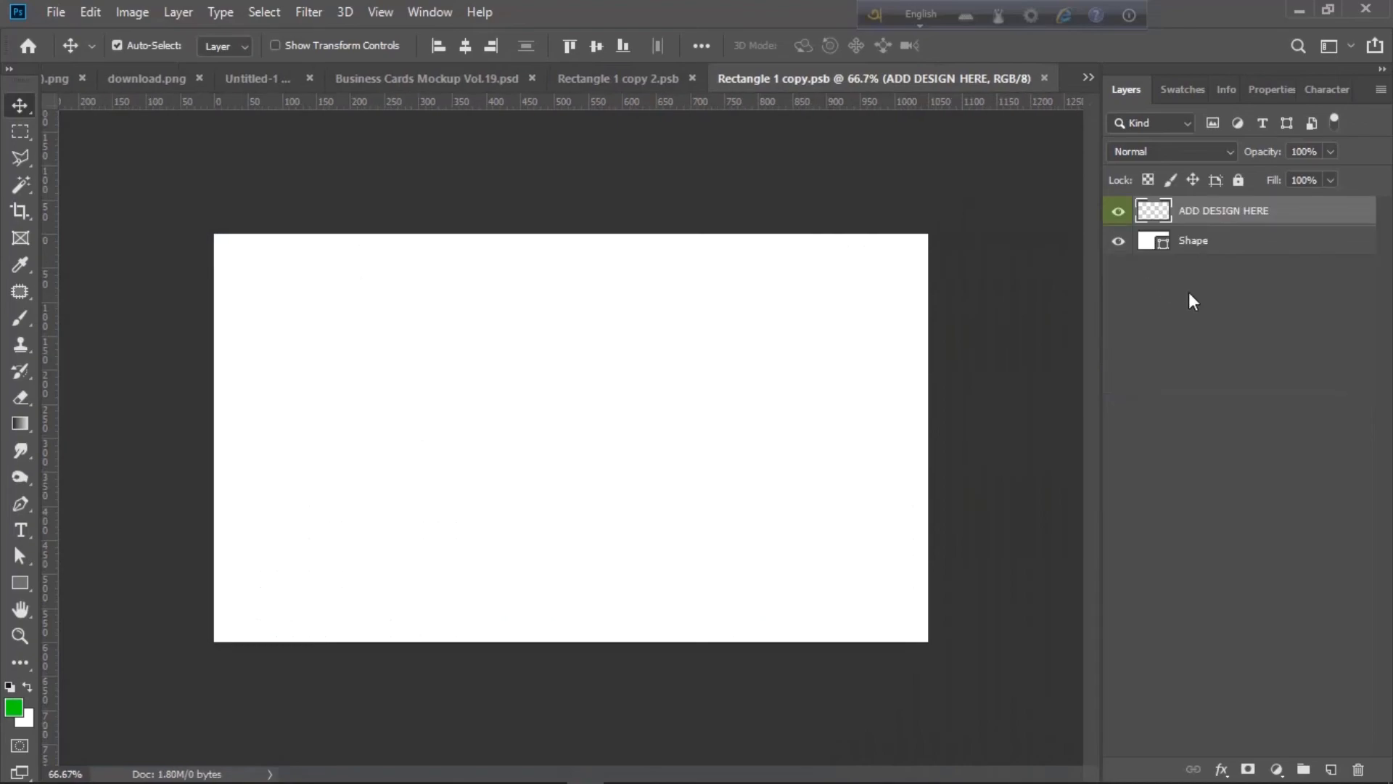
- Place visiting card12b, scale it to 444.28% to fill the card, and save
{"action": "left_click", "coordinate": [56, 13]}
{"action": "left_click", "coordinate": [181, 402]}
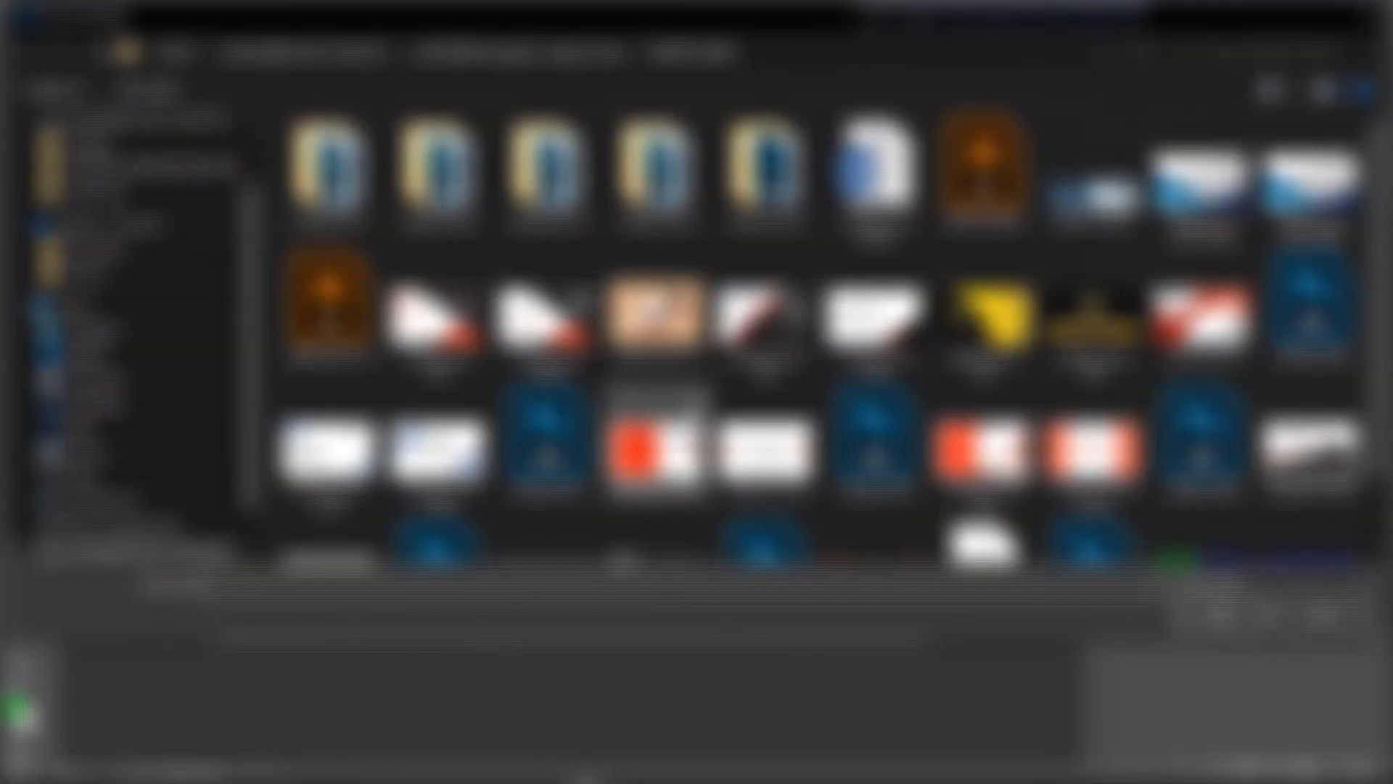
{"action": "scroll", "coordinate": [693, 405], "scroll_direction": "down", "scroll_amount": 1}
{"action": "double_click", "coordinate": [1205, 493]}
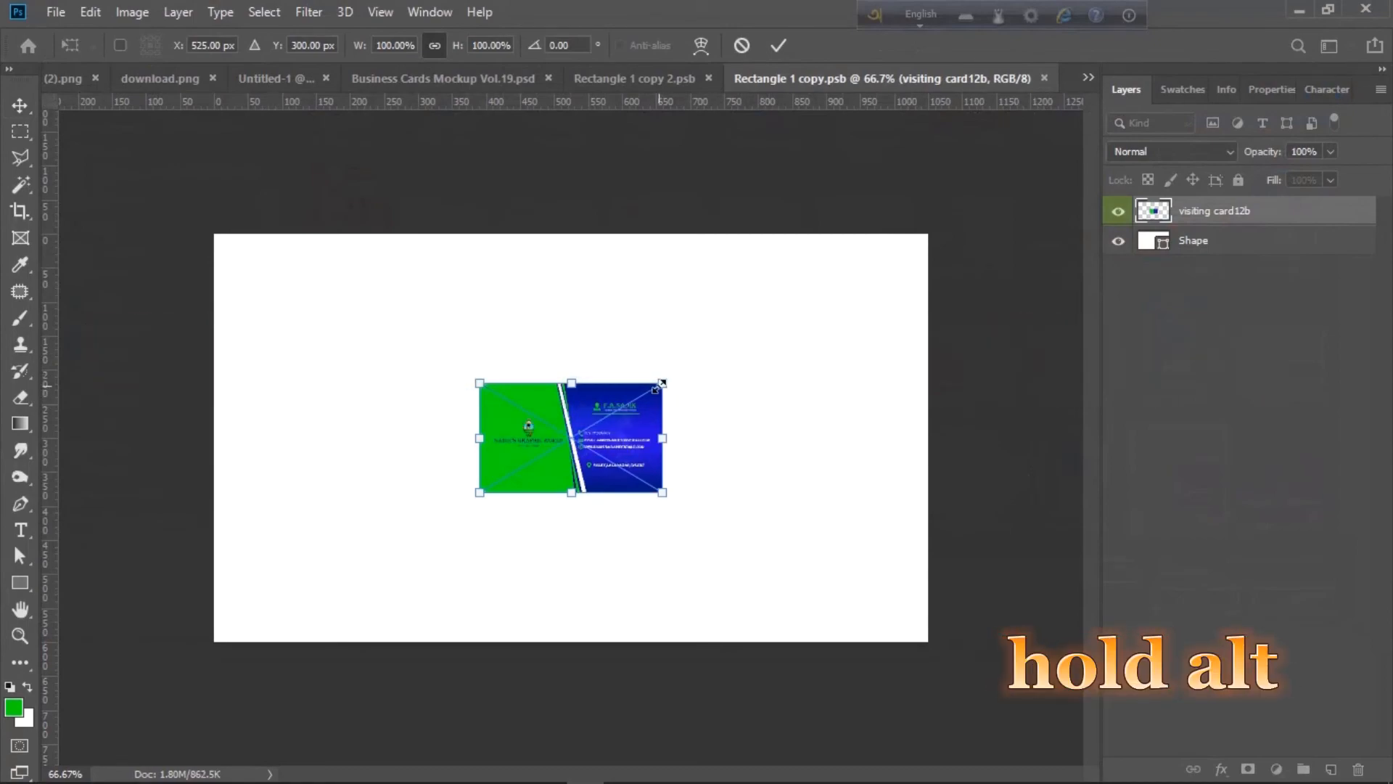
{"action": "left_click_drag", "start_coordinate": [662, 382], "coordinate": [995, 223]}
{"action": "key", "text": "Return"}
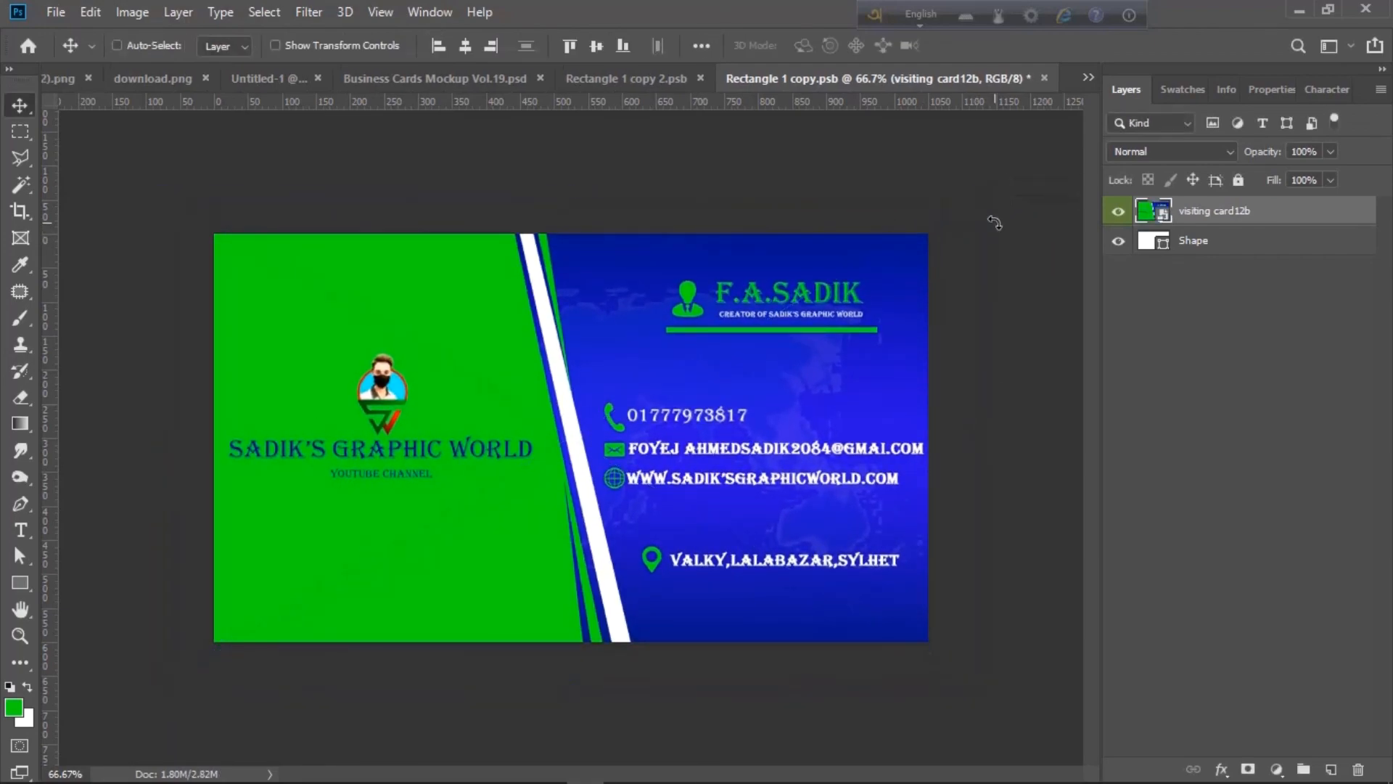
{"action": "key", "text": "ctrl+s"}
{"action": "left_click", "coordinate": [601, 79]}
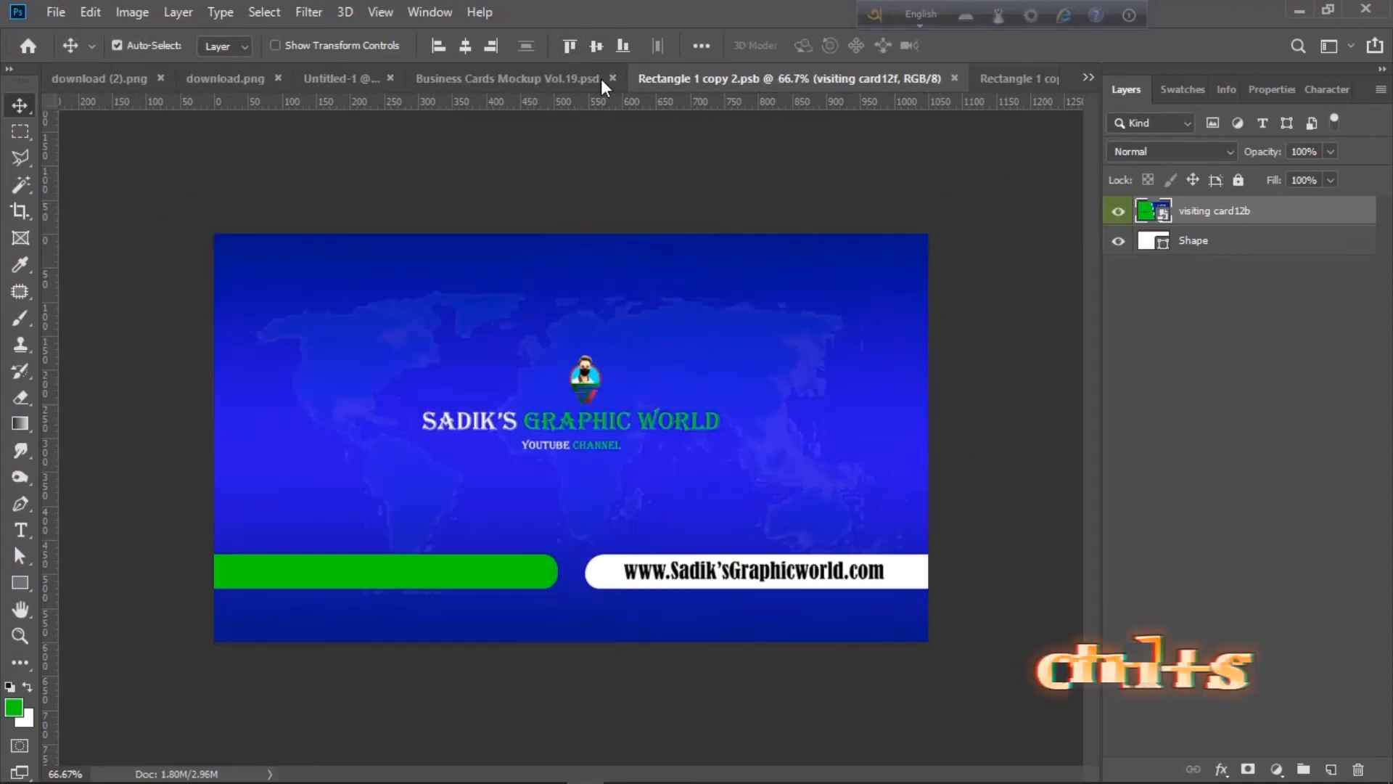
{"action": "left_click", "coordinate": [465, 78]}
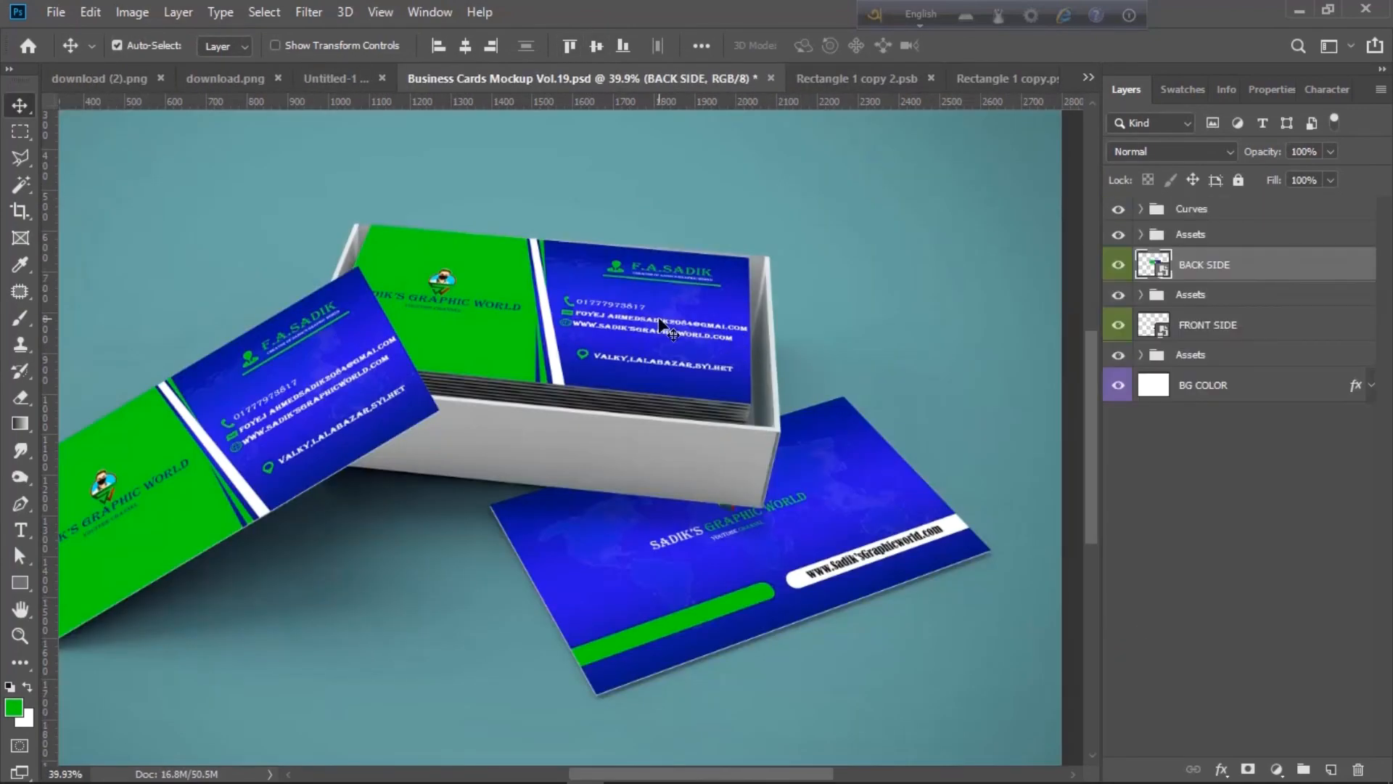